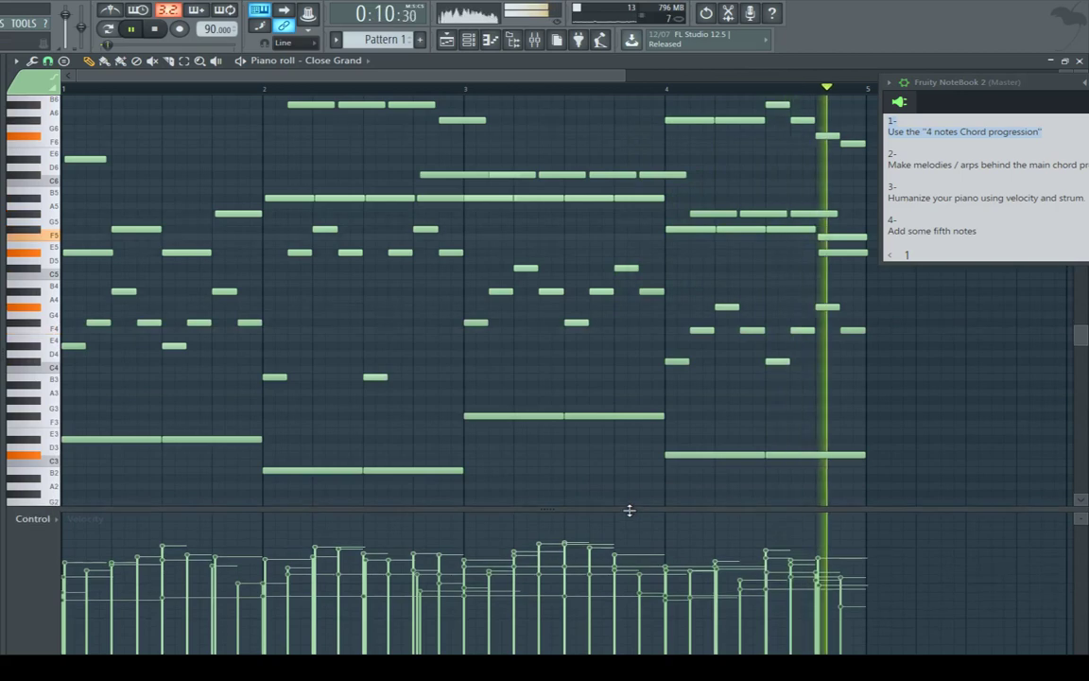
Play back the finished Close Grand pattern, stop it, and show the playlist with the channel rack.
{"action": "scroll", "coordinate": [595, 372], "scroll_direction": "up", "scroll_amount": 2}
{"action": "key", "text": "space"}
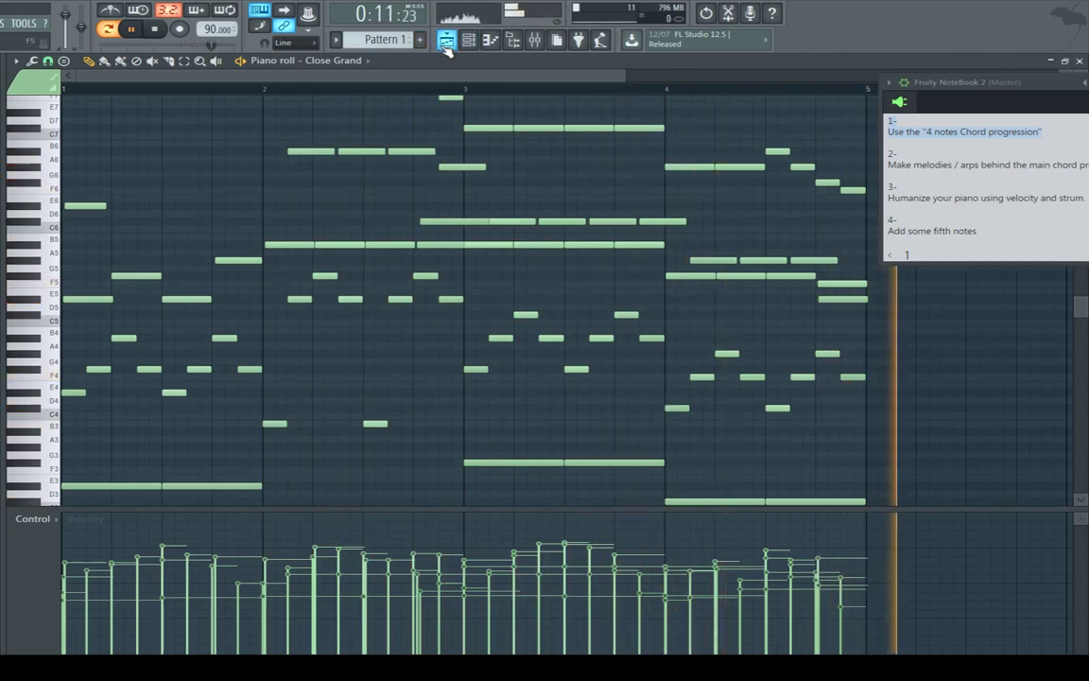
{"action": "left_click", "coordinate": [446, 44]}
{"action": "left_click", "coordinate": [490, 40]}
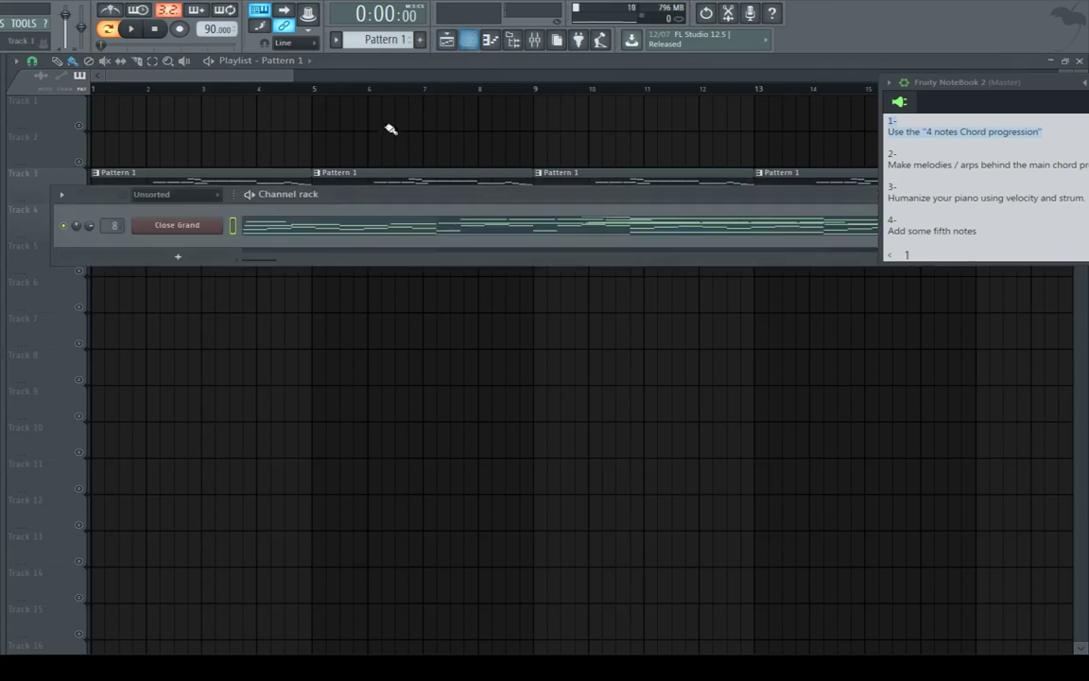
{"action": "left_click", "coordinate": [180, 226]}
{"action": "left_click", "coordinate": [193, 229]}
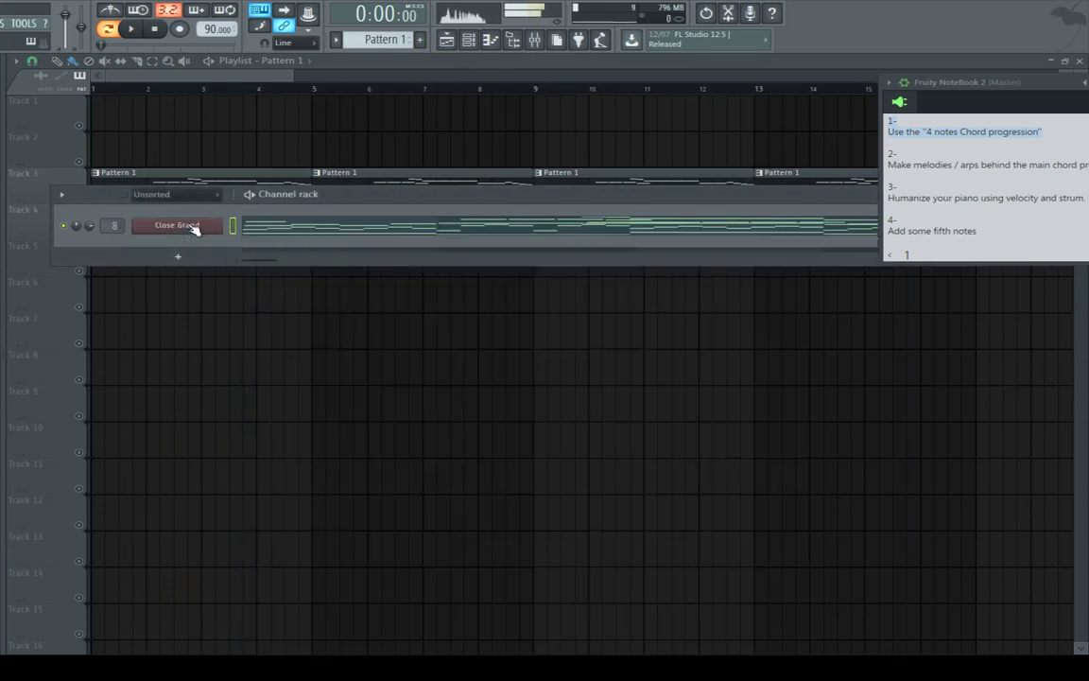
Create Pattern 2 on Track 5 of the playlist and mute the Pattern 1 clips on Track 3.
{"action": "left_click", "coordinate": [421, 40]}
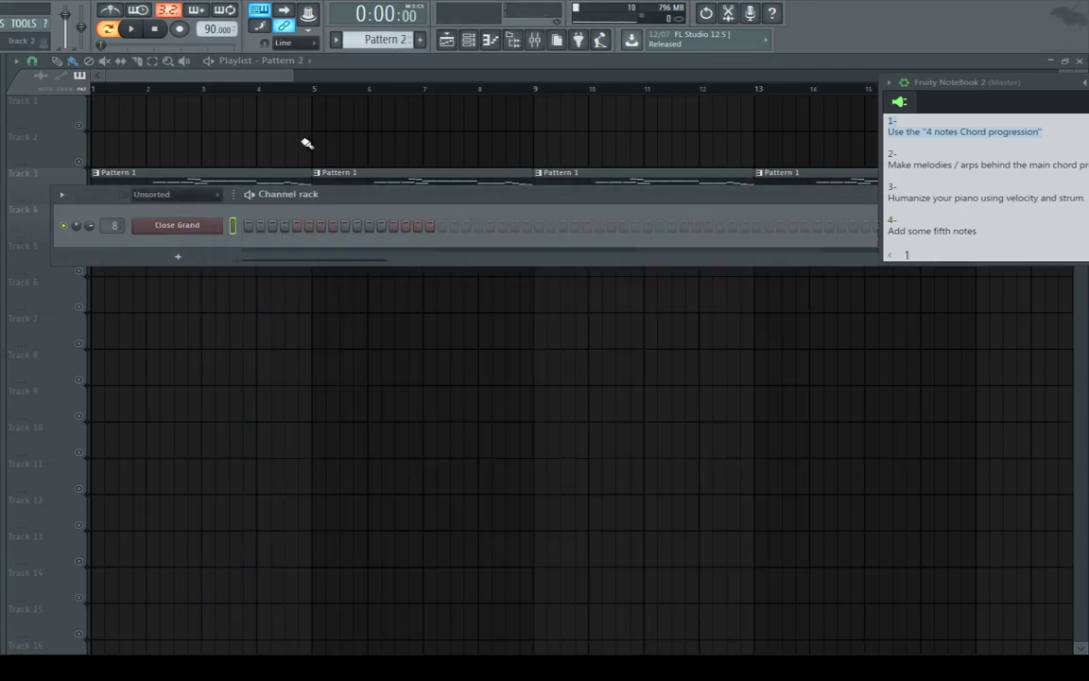
{"action": "left_click", "coordinate": [306, 143]}
{"action": "left_click", "coordinate": [79, 198]}
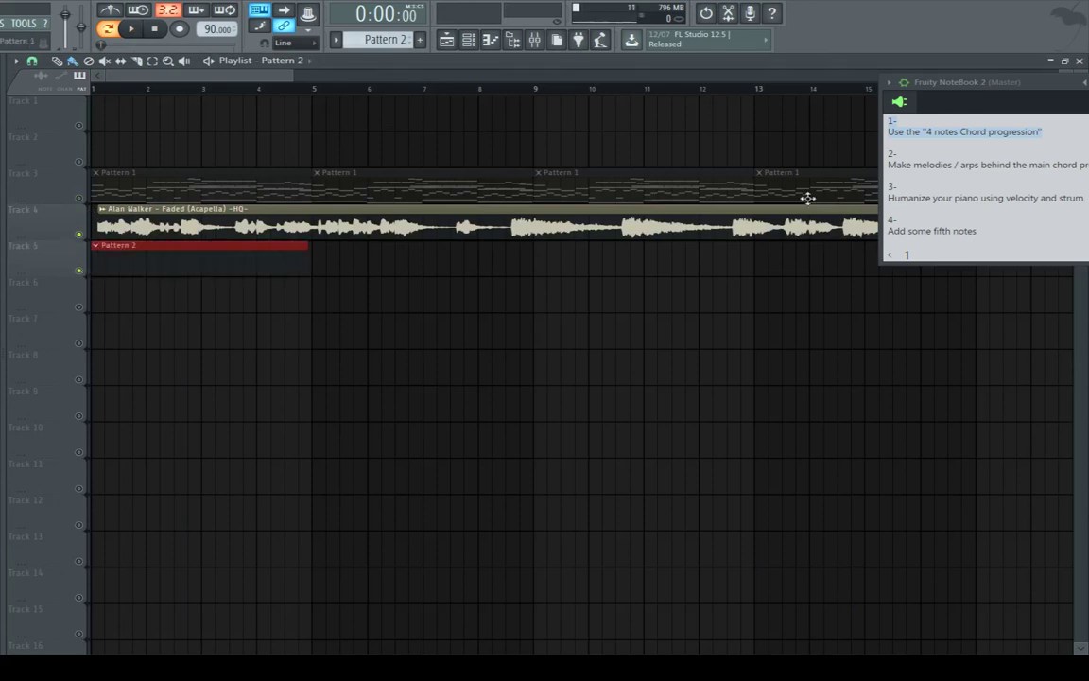
{"action": "left_click_drag", "start_coordinate": [1030, 99], "coordinate": [594, 282]}
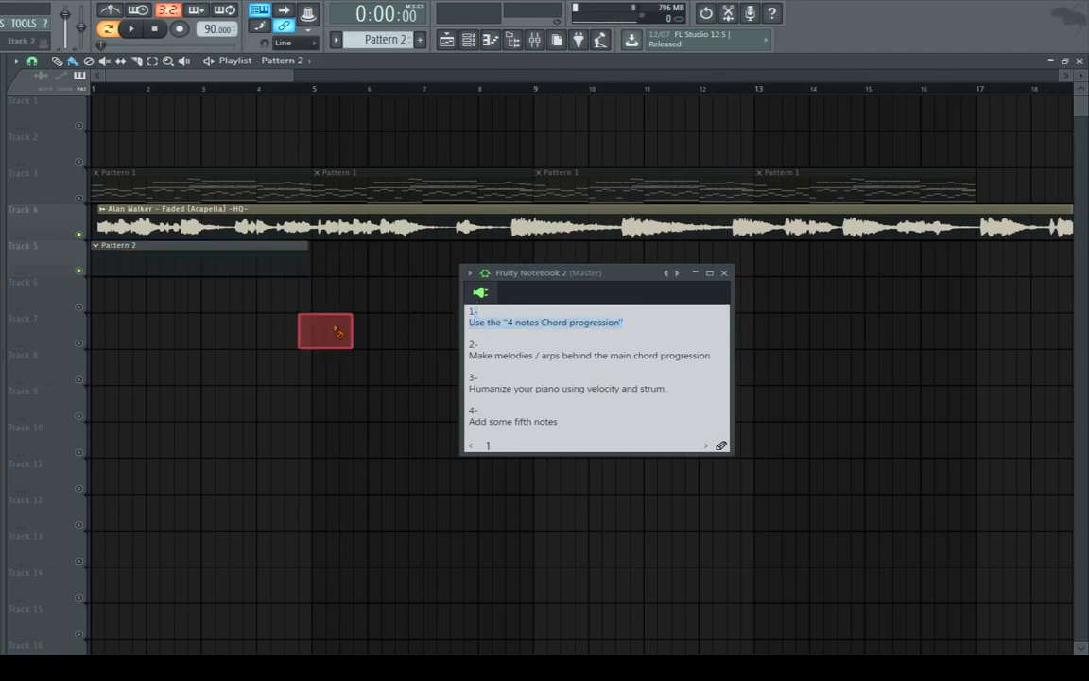
Open Pattern 2's piano roll for Close Grand and fill bar 1 with two half-bar D#4 notes.
{"action": "key", "text": "F6"}
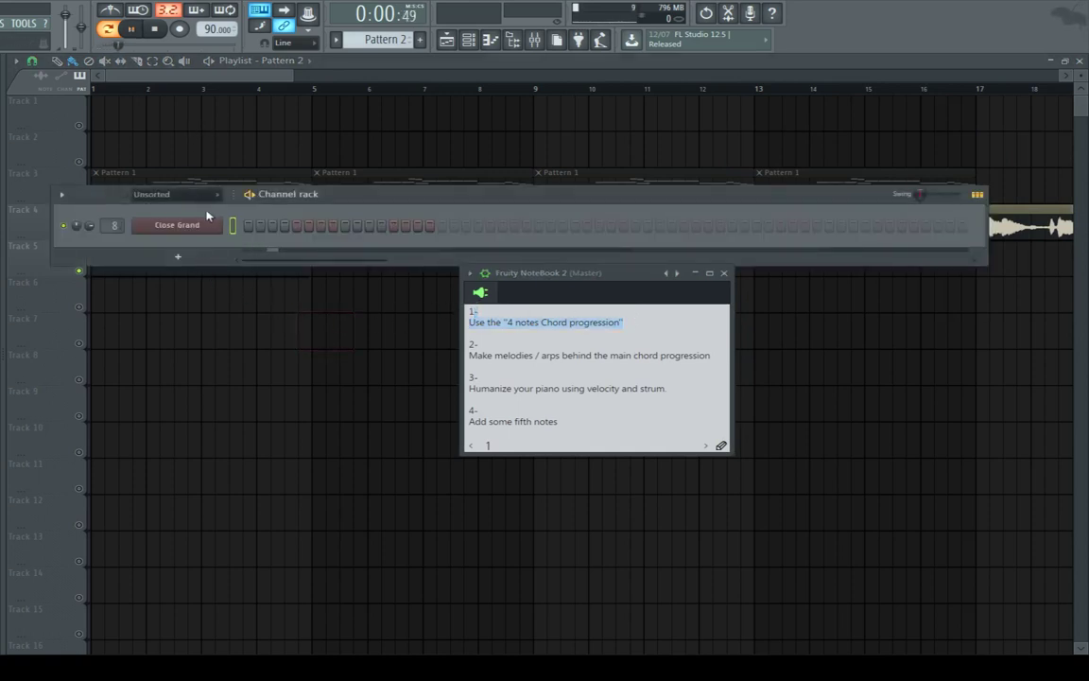
{"action": "right_click", "coordinate": [209, 224]}
{"action": "left_click", "coordinate": [242, 225]}
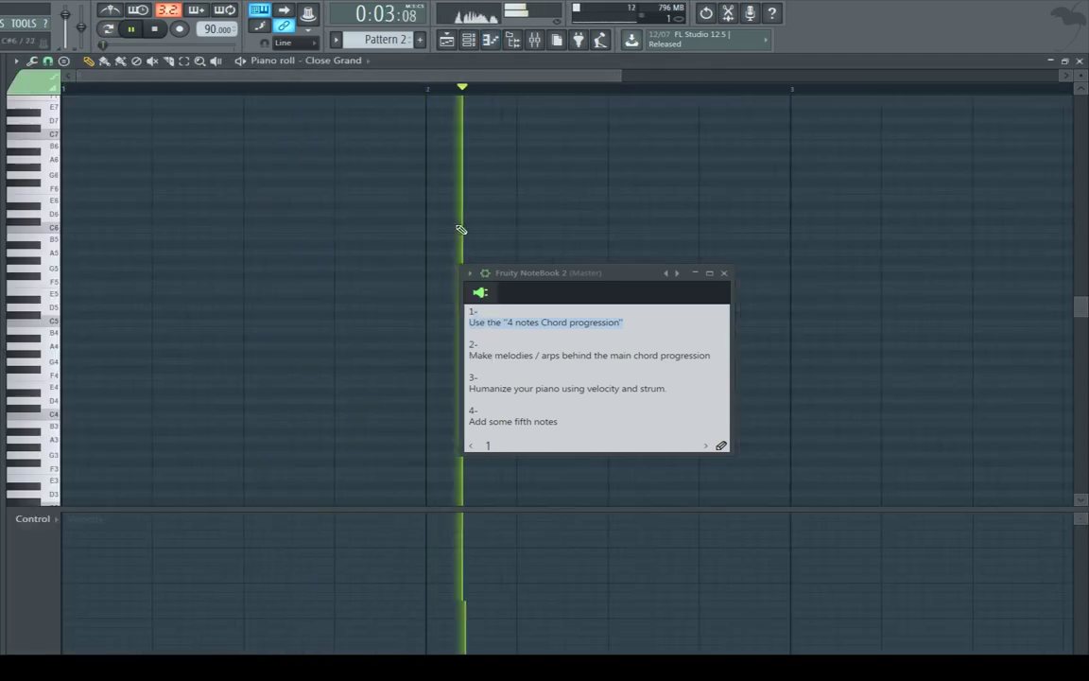
{"action": "left_click_drag", "start_coordinate": [553, 271], "coordinate": [782, 159]}
{"action": "key", "text": "space"}
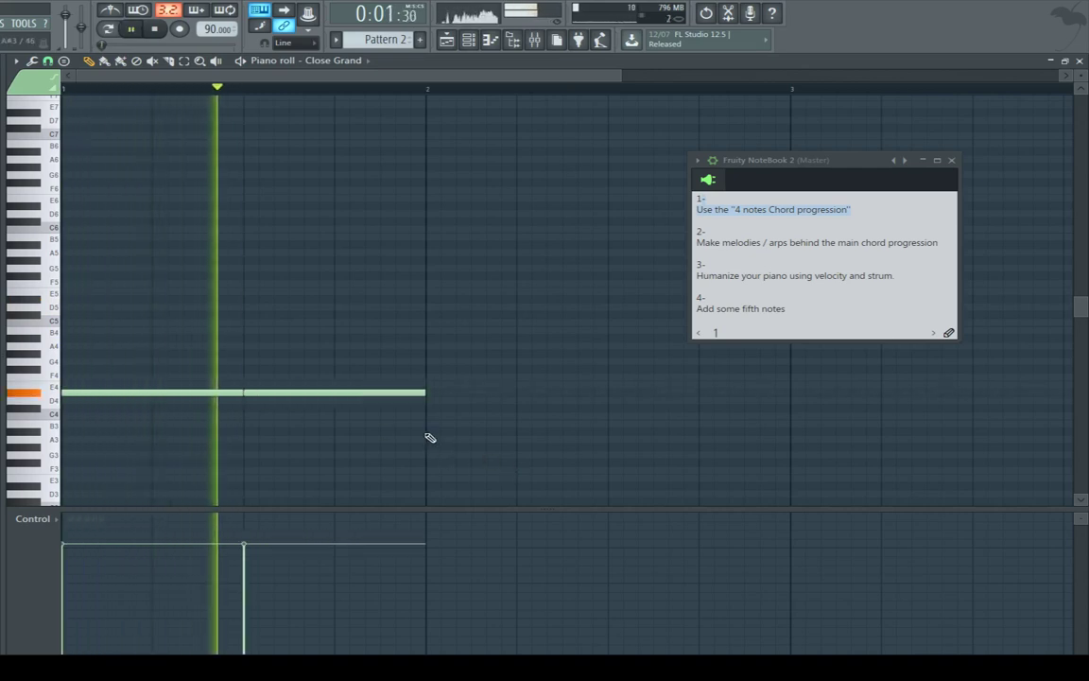
Fill bar 2 with two half-bar B3 notes.
{"action": "left_click", "coordinate": [578, 431]}
{"action": "left_click", "coordinate": [617, 431]}
{"action": "left_click_drag", "start_coordinate": [617, 431], "coordinate": [609, 431]}
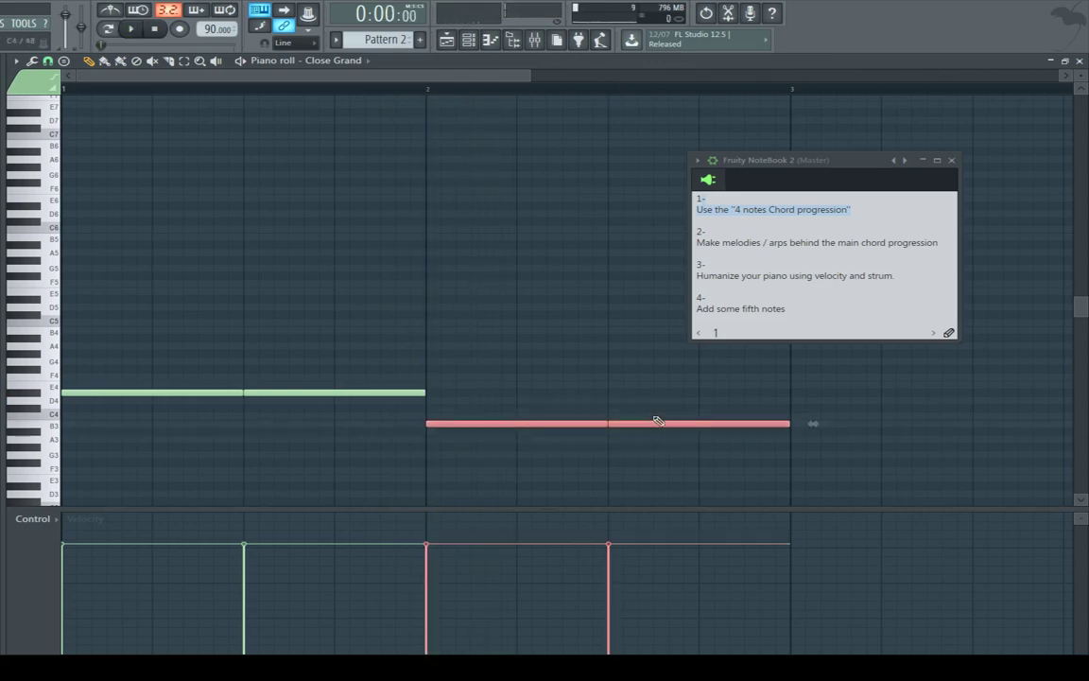
Fill bar 3 with two half-bar F#4 notes.
{"action": "left_click_drag", "start_coordinate": [1081, 76], "coordinate": [1081, 69]}
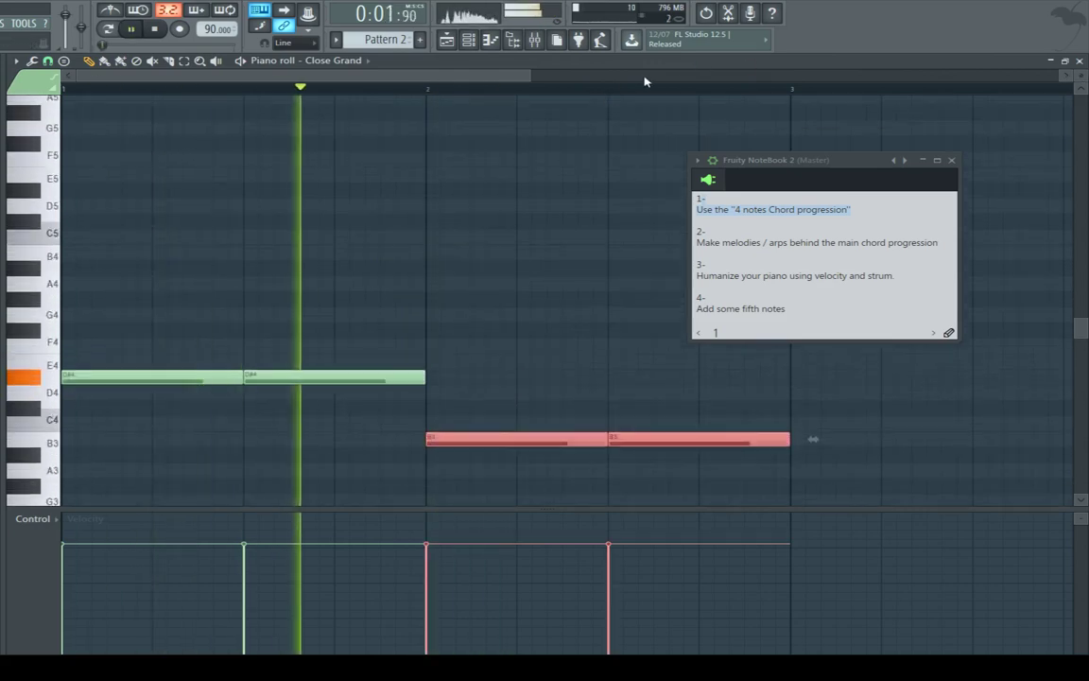
{"action": "left_click_drag", "start_coordinate": [644, 78], "coordinate": [648, 87]}
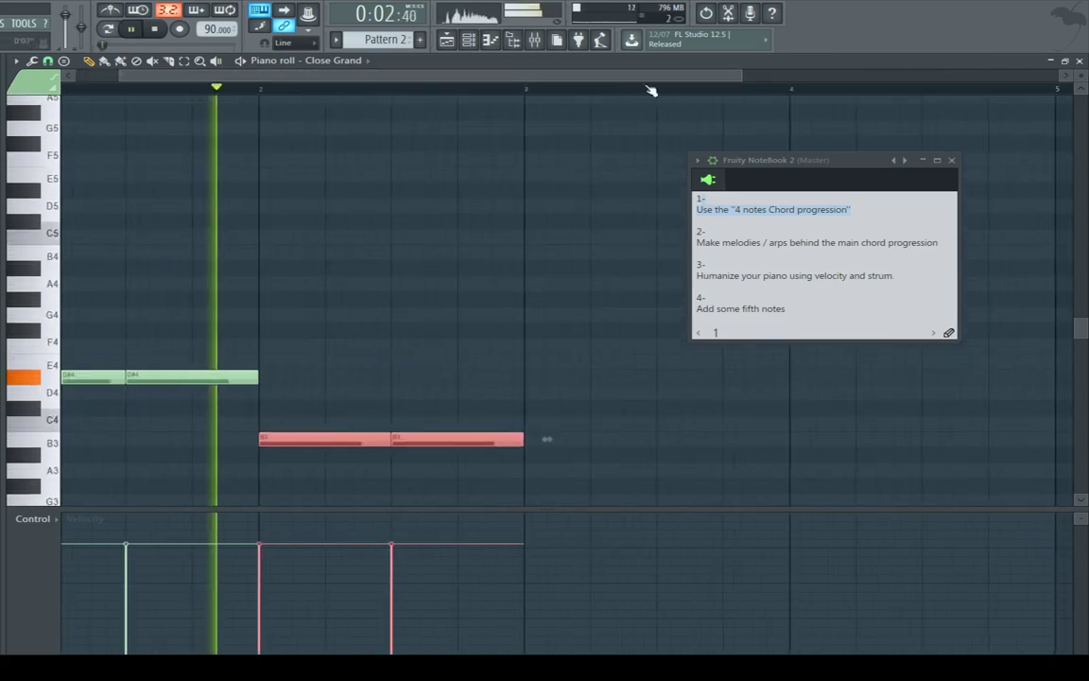
{"action": "left_click", "coordinate": [526, 326]}
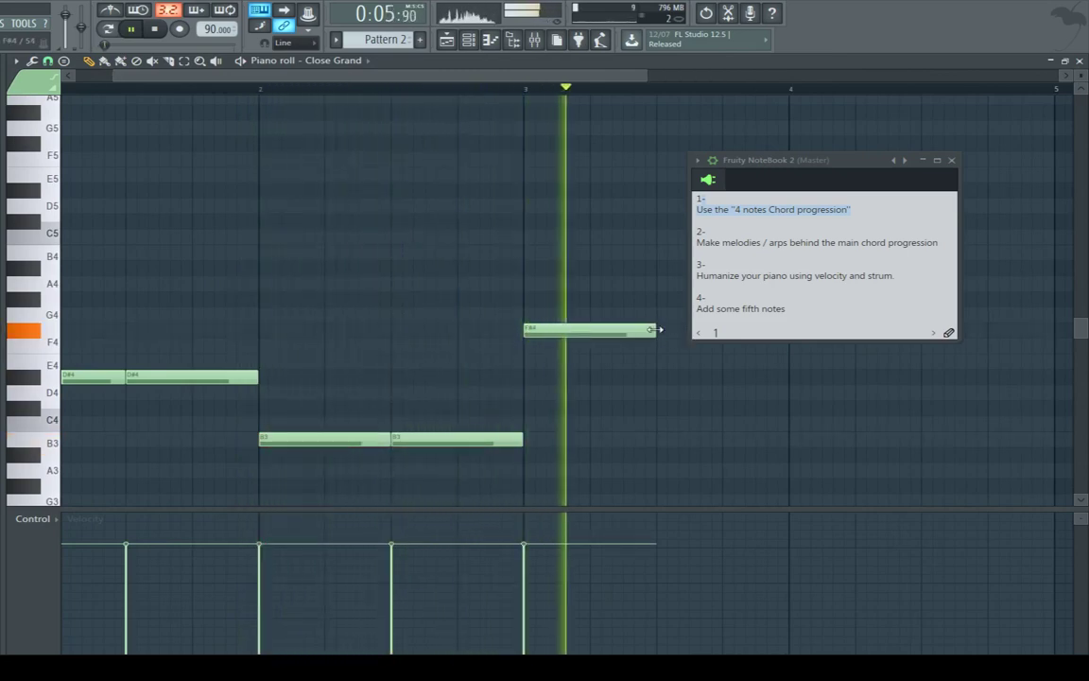
{"action": "left_click", "coordinate": [659, 329]}
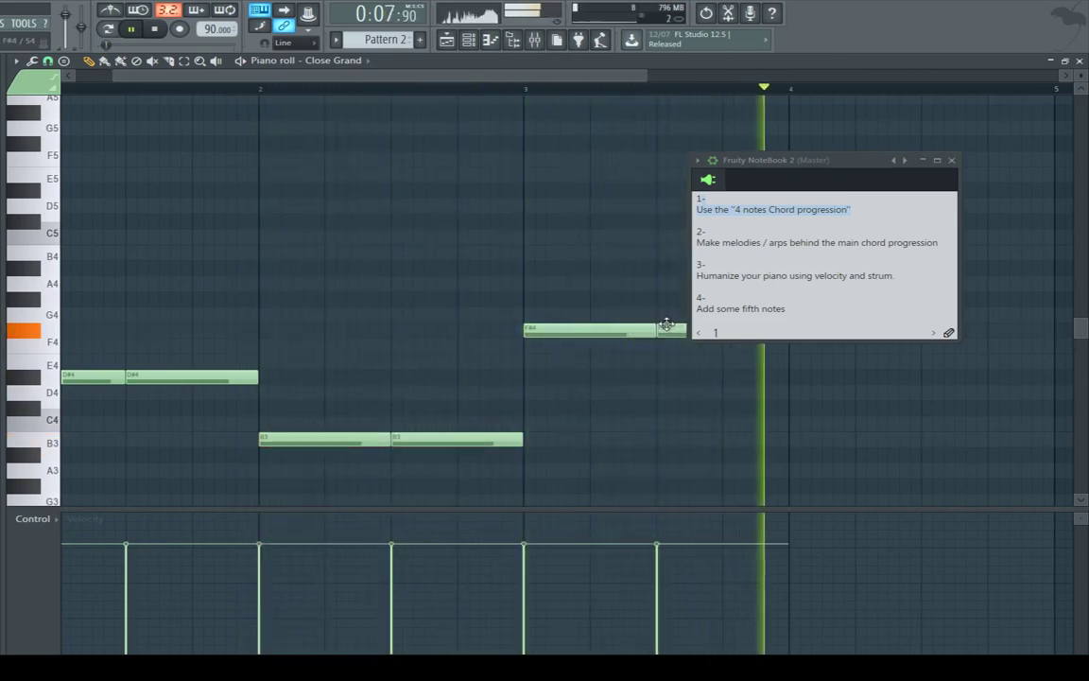
Move the notebook clear of the notes and fill bar 4 with two half-bar C#4 notes.
{"action": "left_click_drag", "start_coordinate": [778, 161], "coordinate": [791, 65]}
{"action": "key", "text": "space"}
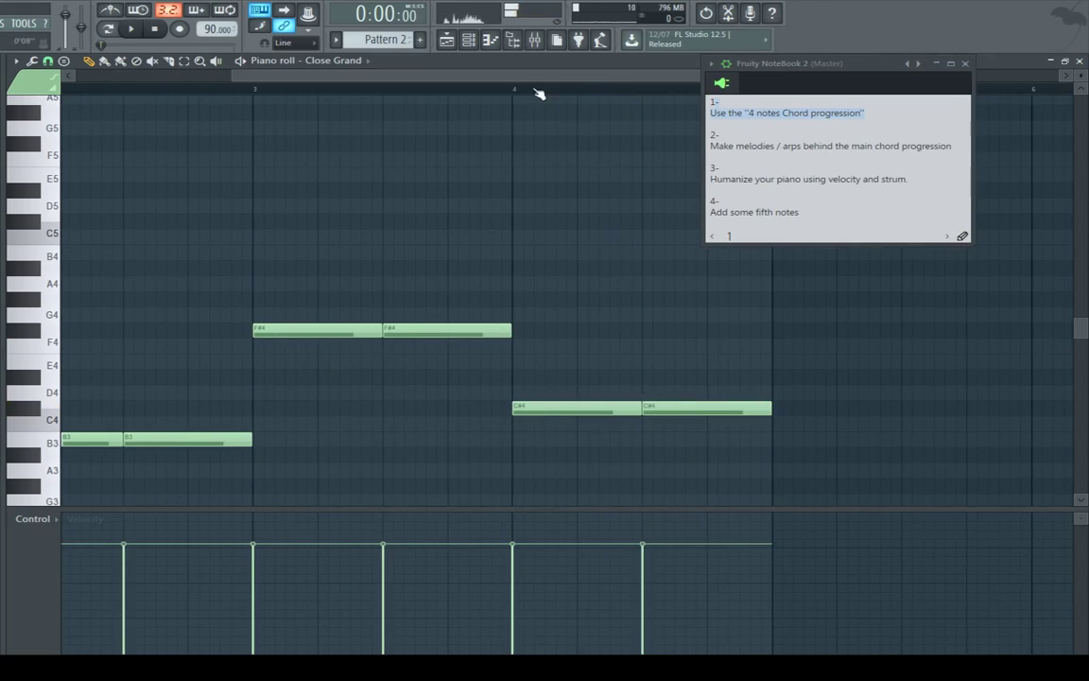
{"action": "scroll", "coordinate": [529, 92], "scroll_direction": "down", "scroll_amount": 2}
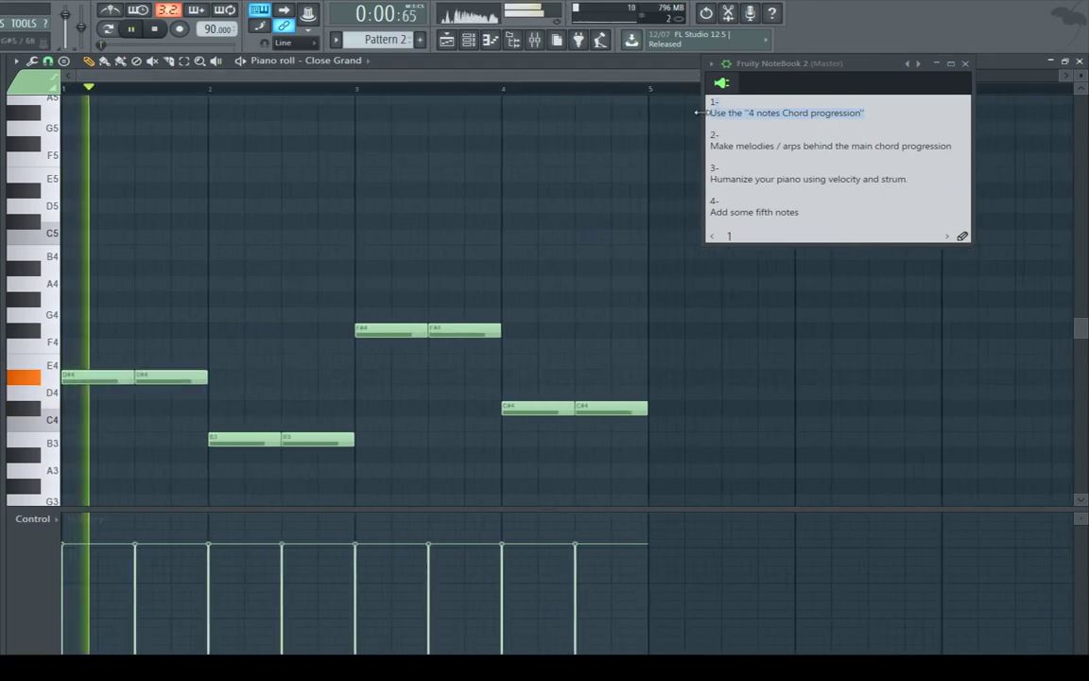
Lower the velocity of all eight progression notes to one even level and deselect them.
{"action": "left_click_drag", "start_coordinate": [626, 276], "coordinate": [100, 520]}
{"action": "left_click_drag", "start_coordinate": [613, 601], "coordinate": [40, 596]}
{"action": "left_click_drag", "start_coordinate": [583, 579], "coordinate": [22, 575]}
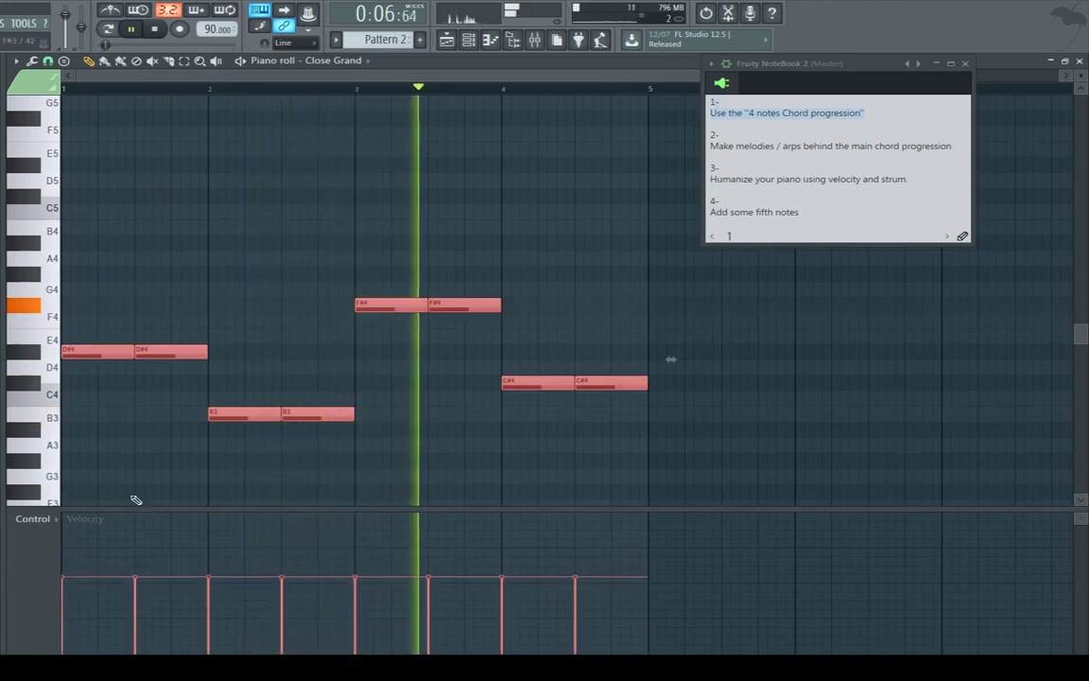
{"action": "key", "text": "ctrl+d"}
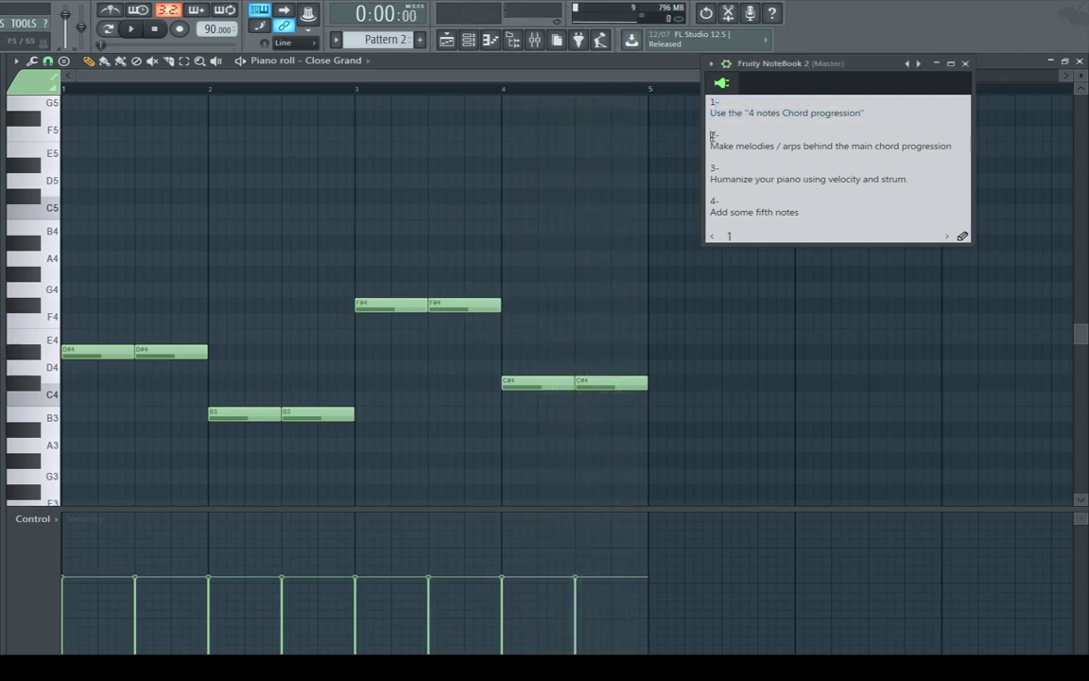
Add the eighth-note arpeggio A#4, D#5, A#4 above the first D#4 note in bar 1, starting on the second eighth.
{"action": "key", "text": "space"}
{"action": "scroll", "coordinate": [185, 208], "scroll_direction": "up", "scroll_amount": 2}
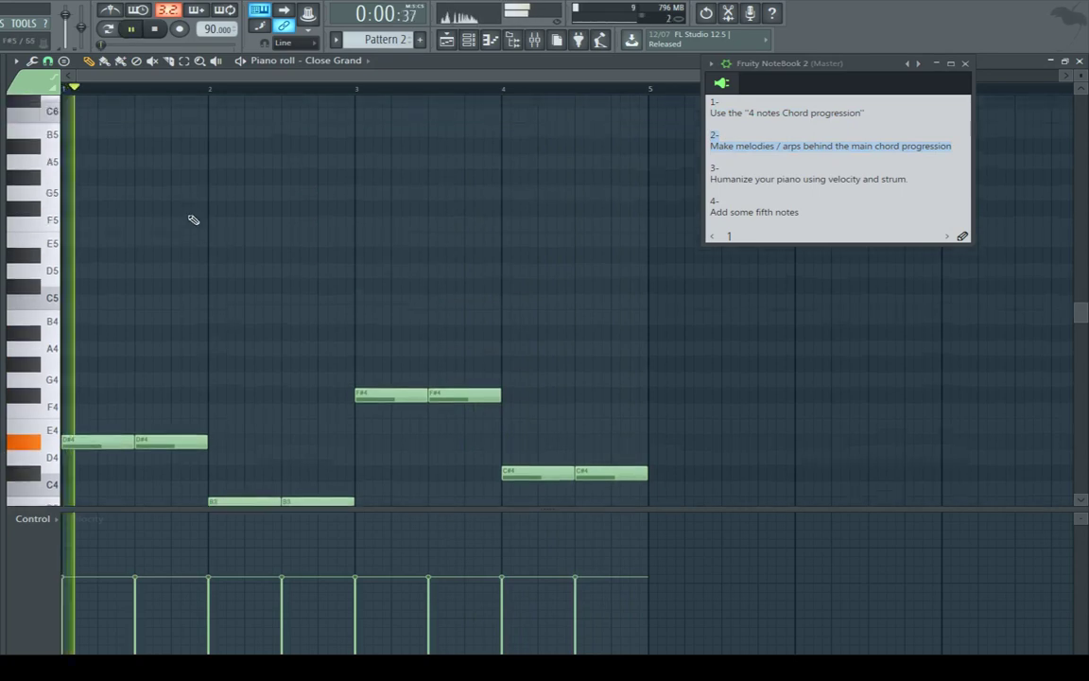
{"action": "key", "text": "space"}
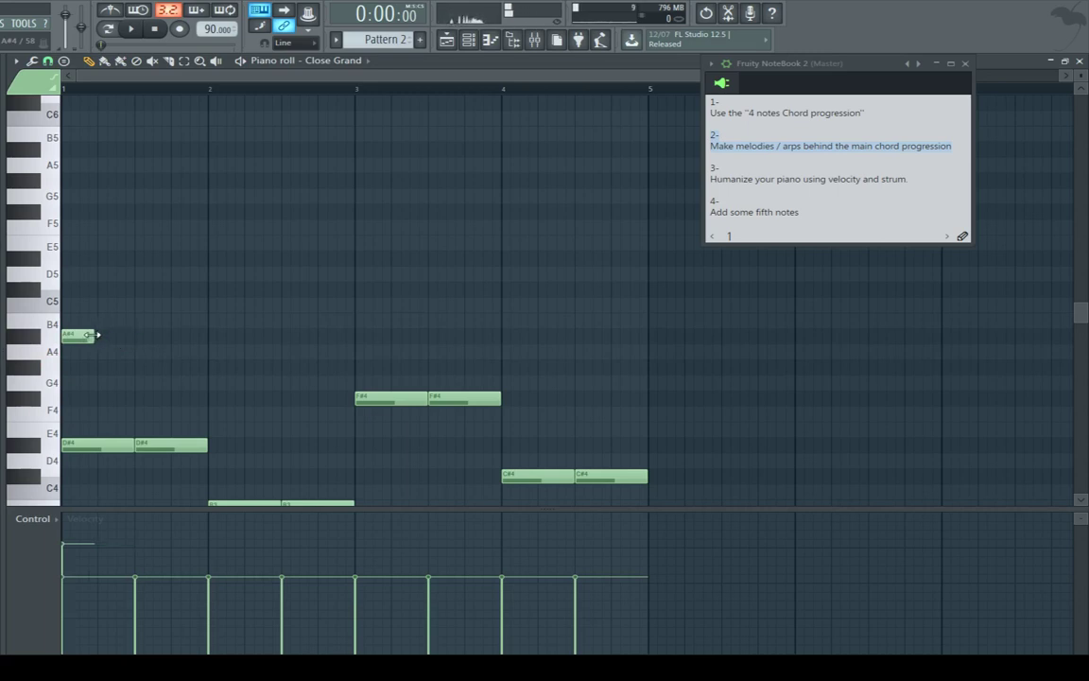
{"action": "scroll", "coordinate": [85, 333], "scroll_direction": "up", "scroll_amount": 3}
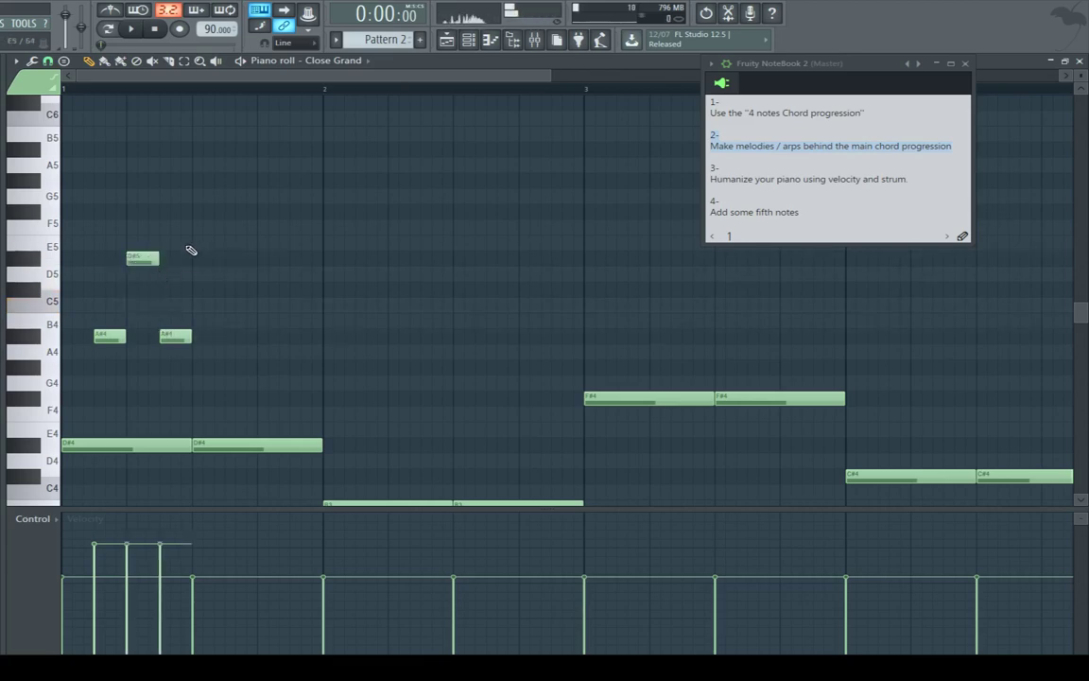
Lower and vary the three arpeggio notes' velocities, keeping D#5 loudest, and repeat them in the second half of bar 1.
{"action": "left_click_drag", "start_coordinate": [196, 228], "coordinate": [93, 382]}
{"action": "key", "text": "space"}
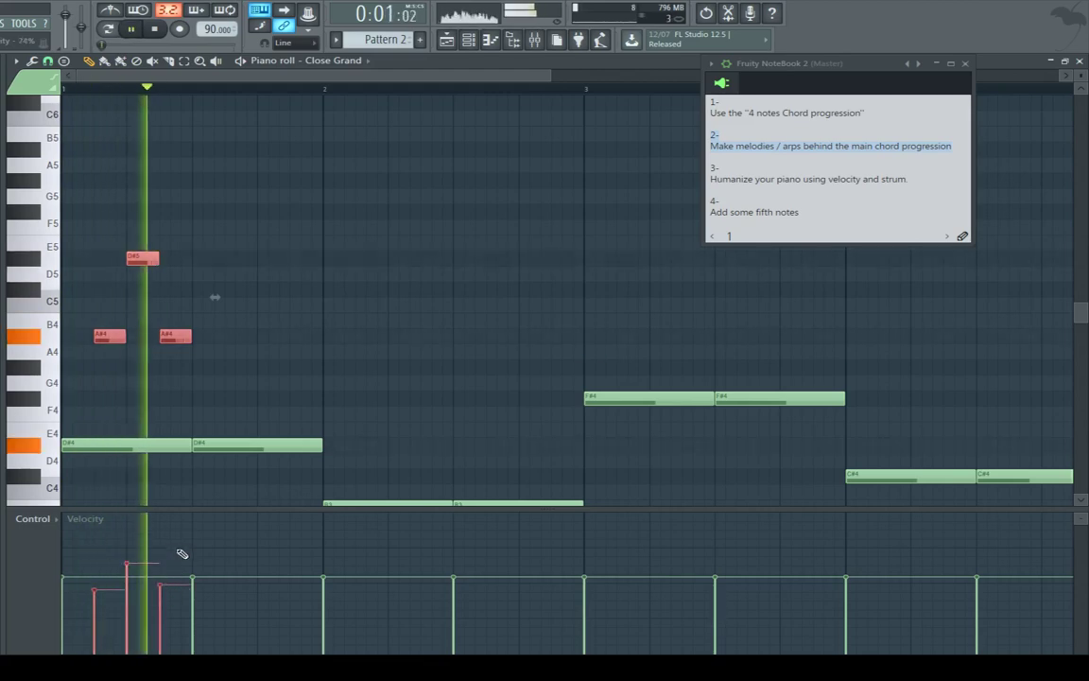
{"action": "left_click_drag", "start_coordinate": [293, 339], "coordinate": [304, 338]}
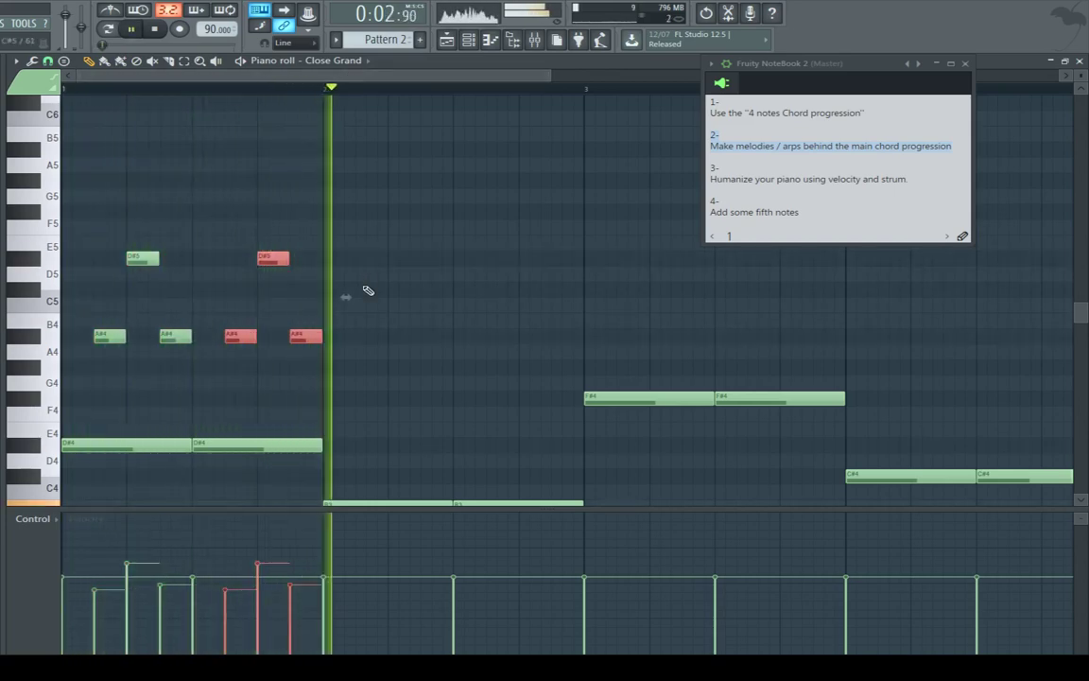
Copy the three-note arpeggio into the first half of bar 2, transposed to F#4, B4, F#4.
{"action": "scroll", "coordinate": [310, 286], "scroll_direction": "down", "scroll_amount": 2}
{"action": "key", "text": "space"}
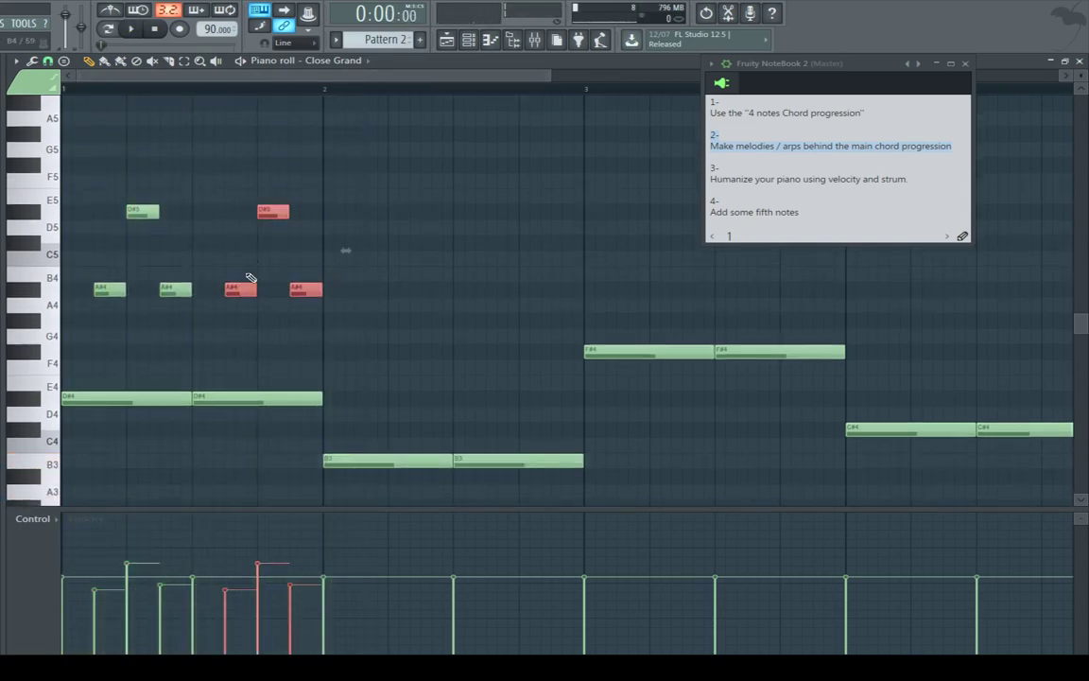
{"action": "left_click_drag", "start_coordinate": [255, 297], "coordinate": [370, 365]}
{"action": "key", "text": "space"}
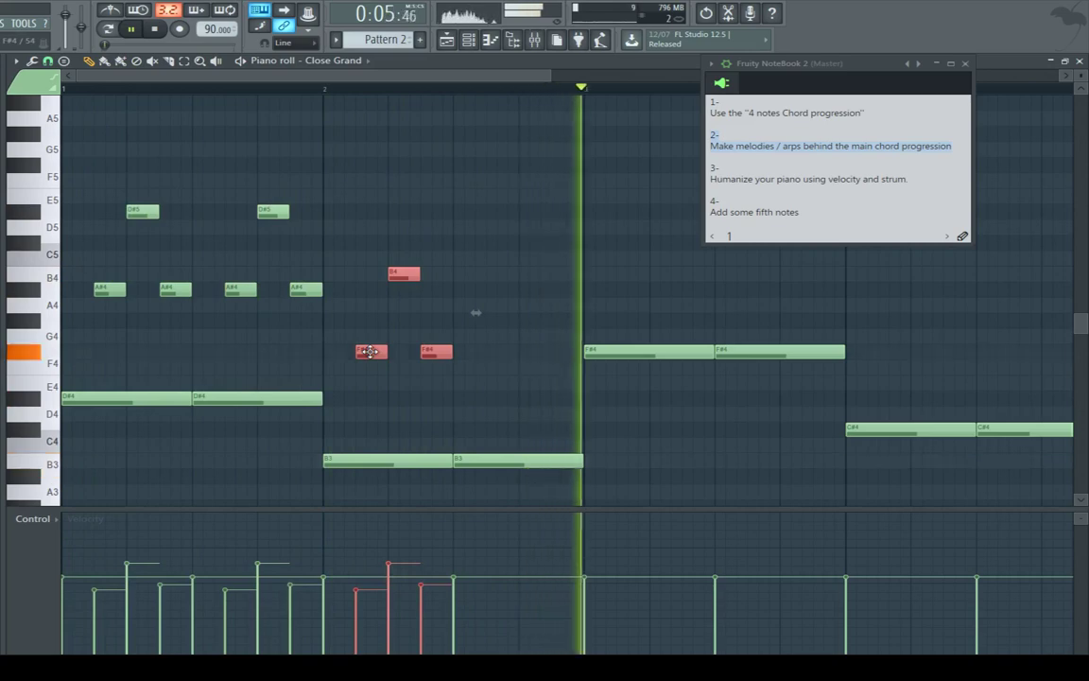
Repeat the arpeggio in the second half of bar 2 and copy it into bar 3 as C#5, F#5, C#5.
{"action": "left_click_drag", "start_coordinate": [370, 351], "coordinate": [640, 273]}
{"action": "key", "text": "space"}
{"action": "key", "text": "space"}
{"action": "left_click_drag", "start_coordinate": [483, 77], "coordinate": [574, 78]}
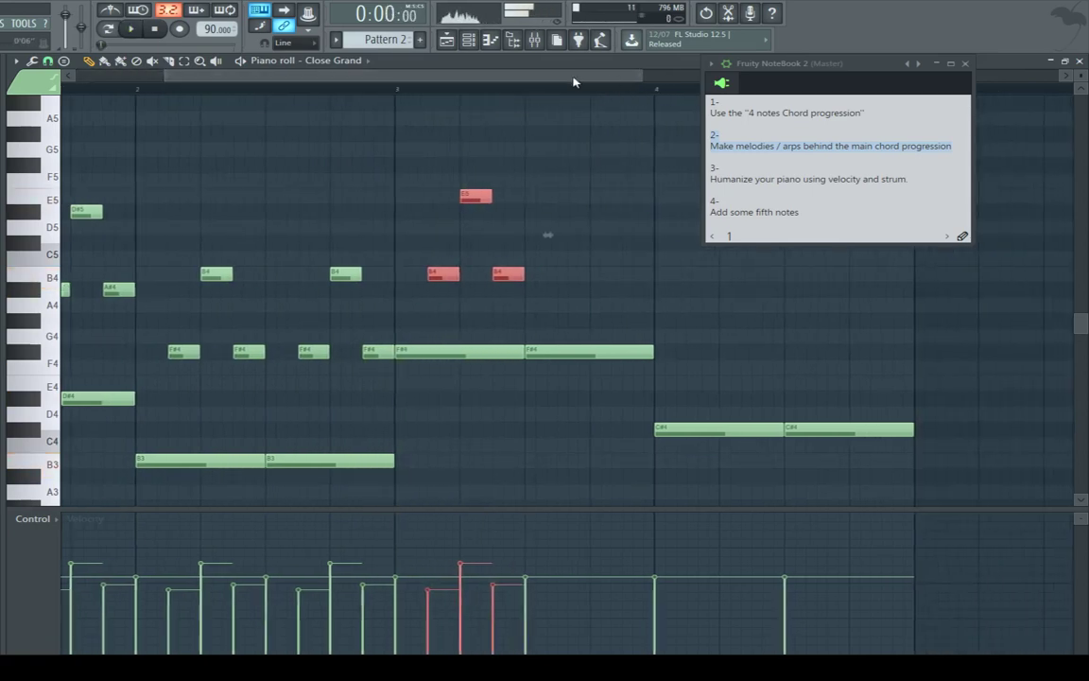
{"action": "key", "text": "space"}
{"action": "scroll", "coordinate": [515, 253], "scroll_direction": "up", "scroll_amount": 3}
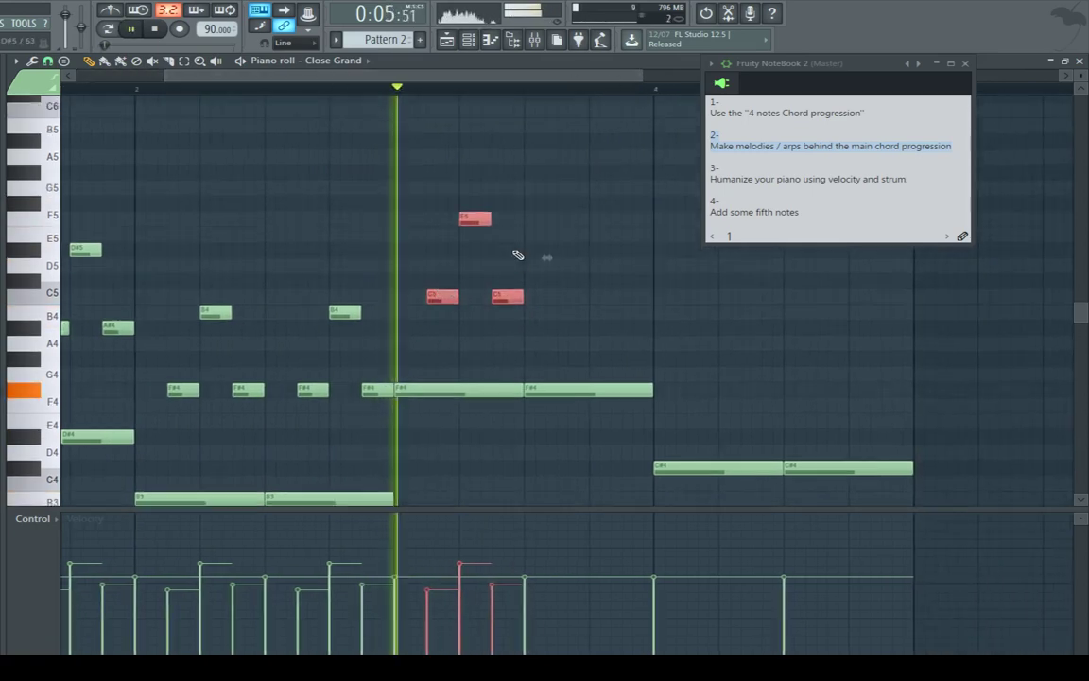
{"action": "key", "text": "space"}
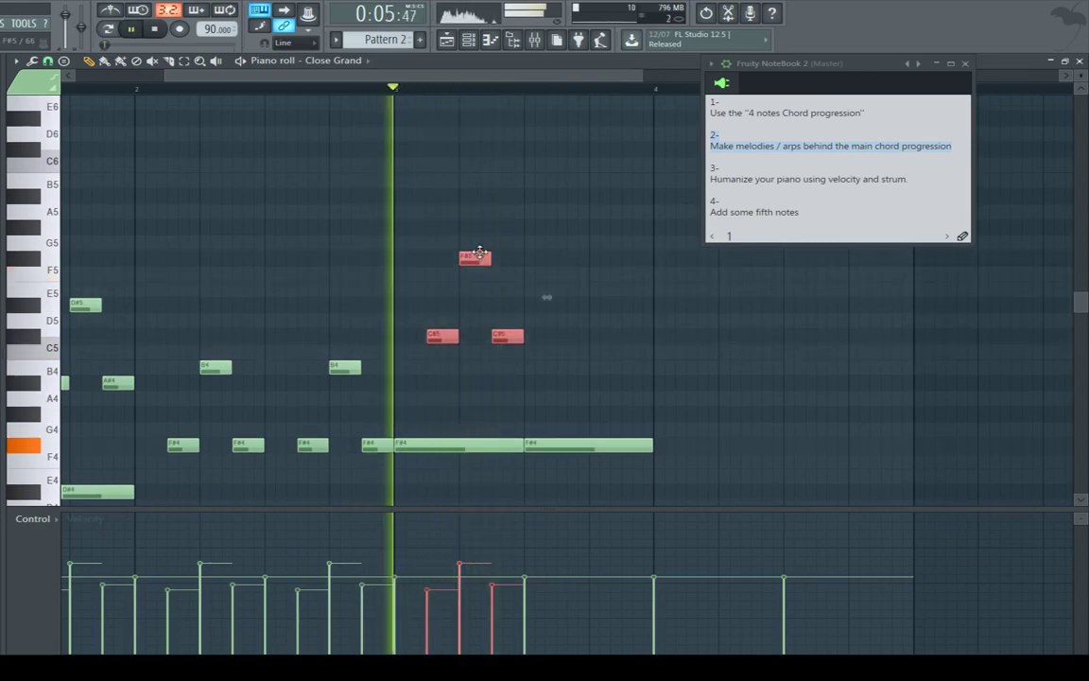
{"action": "left_click", "coordinate": [475, 257]}
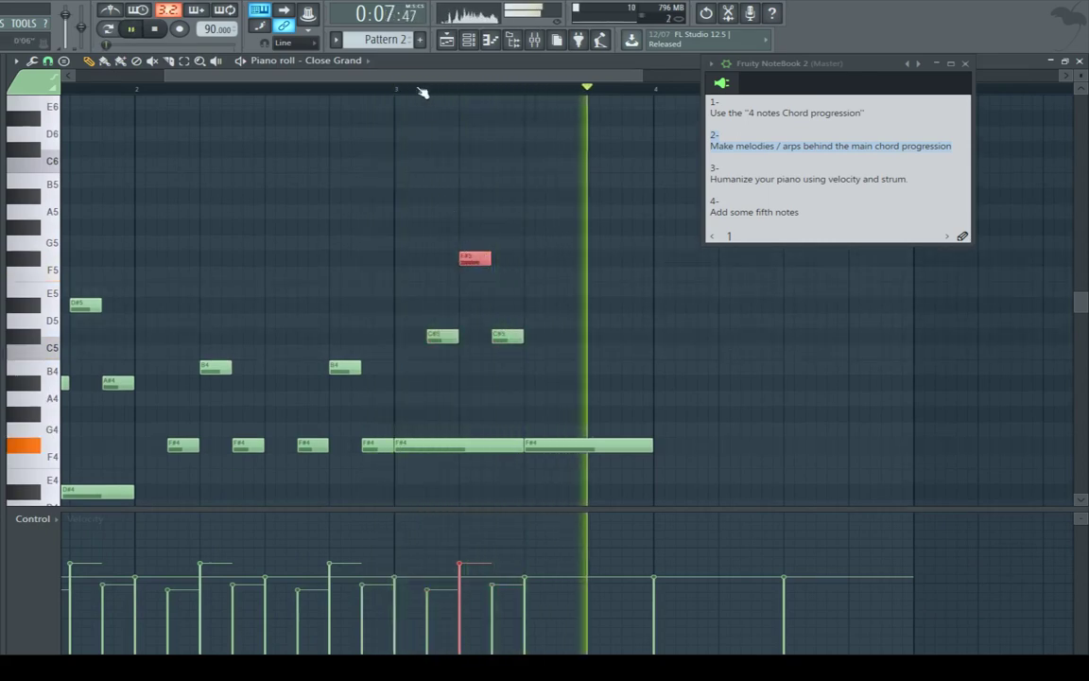
Repeat the C#5, F#5, C#5 arpeggio in the second half of bar 3 and fill bar 4 with two A#4, D#5, A#4 arpeggios.
{"action": "key", "text": "space"}
{"action": "scroll", "coordinate": [390, 93], "scroll_direction": "down", "scroll_amount": 2}
{"action": "scroll", "coordinate": [450, 283], "scroll_direction": "down", "scroll_amount": 2}
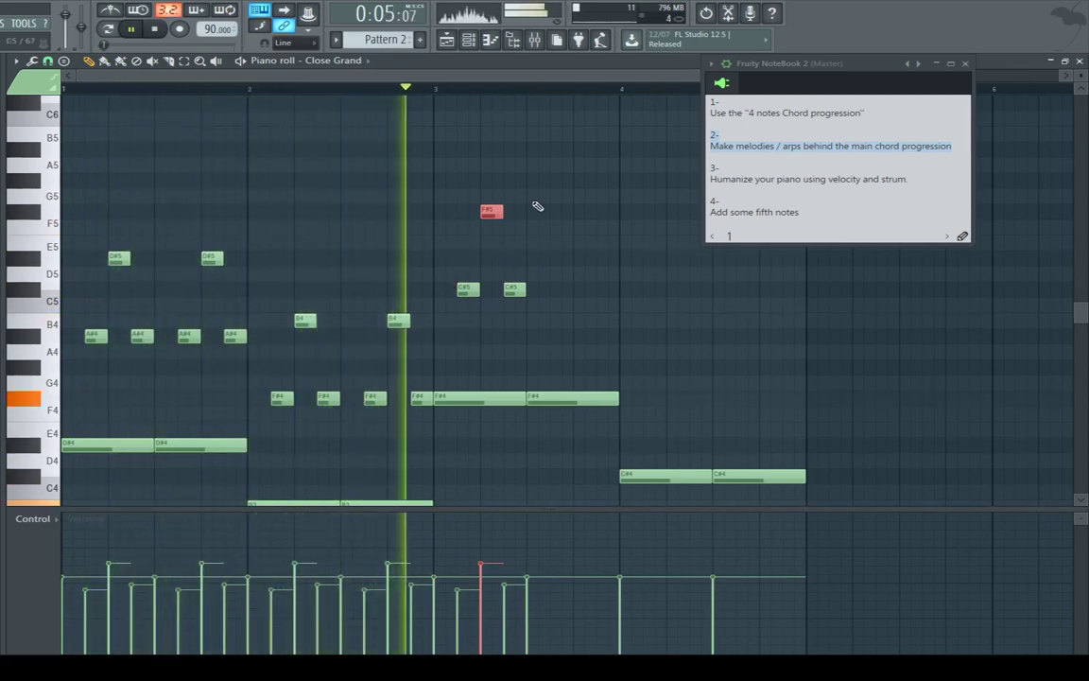
{"action": "left_click_drag", "start_coordinate": [546, 180], "coordinate": [561, 289]}
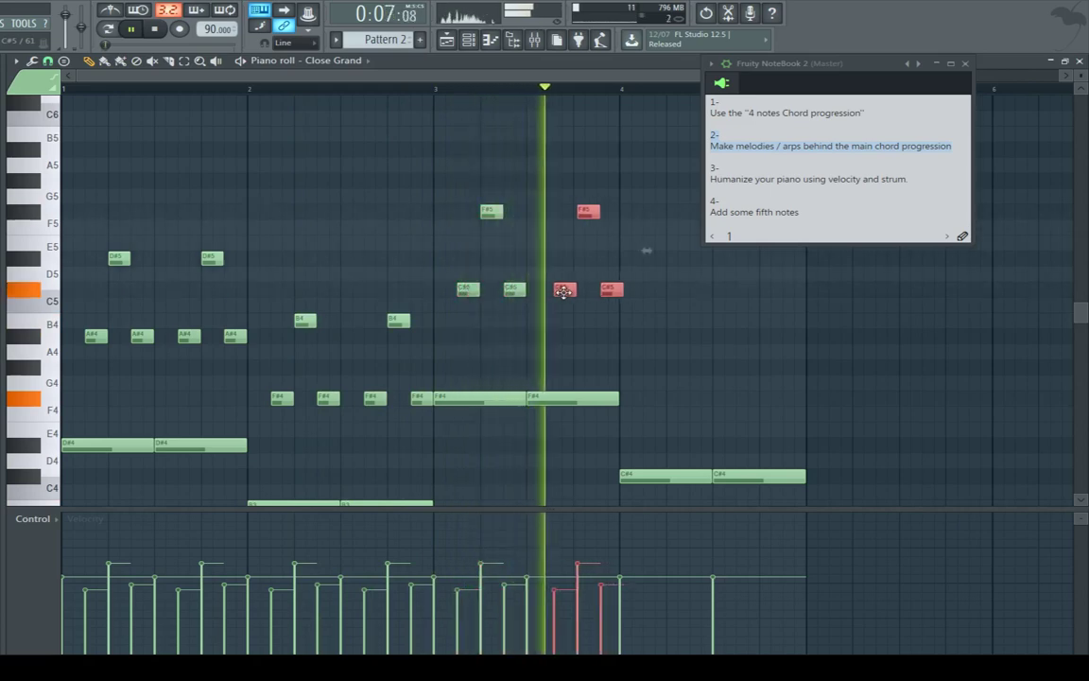
{"action": "left_click_drag", "start_coordinate": [640, 166], "coordinate": [659, 329]}
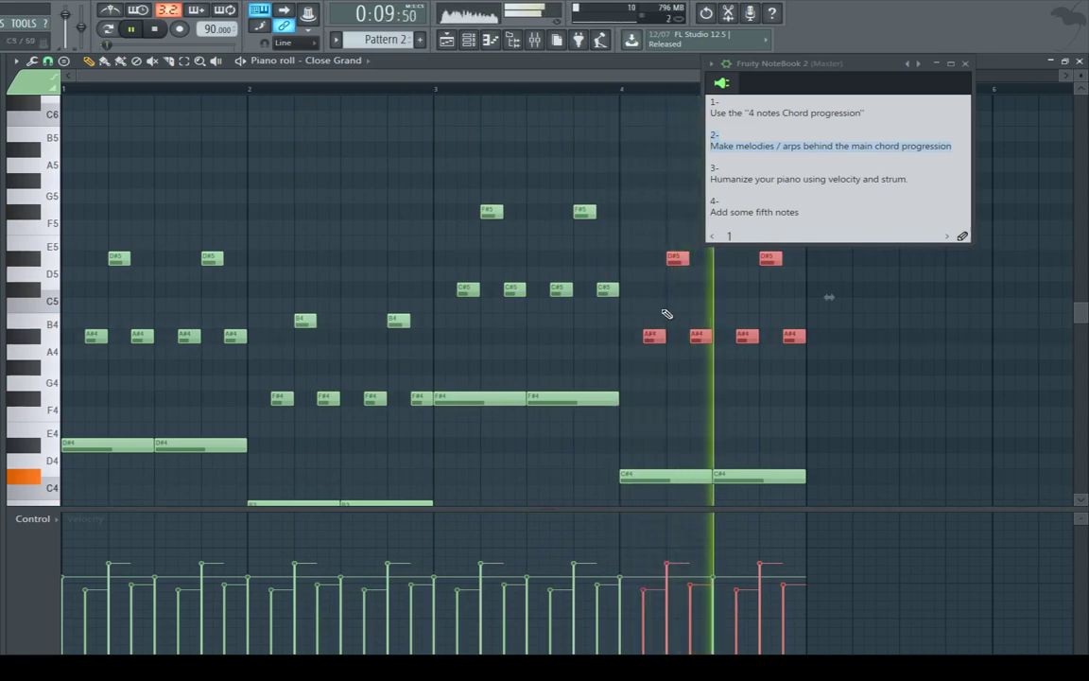
Try the two upper arpeggio notes of bar 4 at B4, and move them back to D#5.
{"action": "left_click_drag", "start_coordinate": [652, 252], "coordinate": [767, 256]}
{"action": "key", "text": "space"}
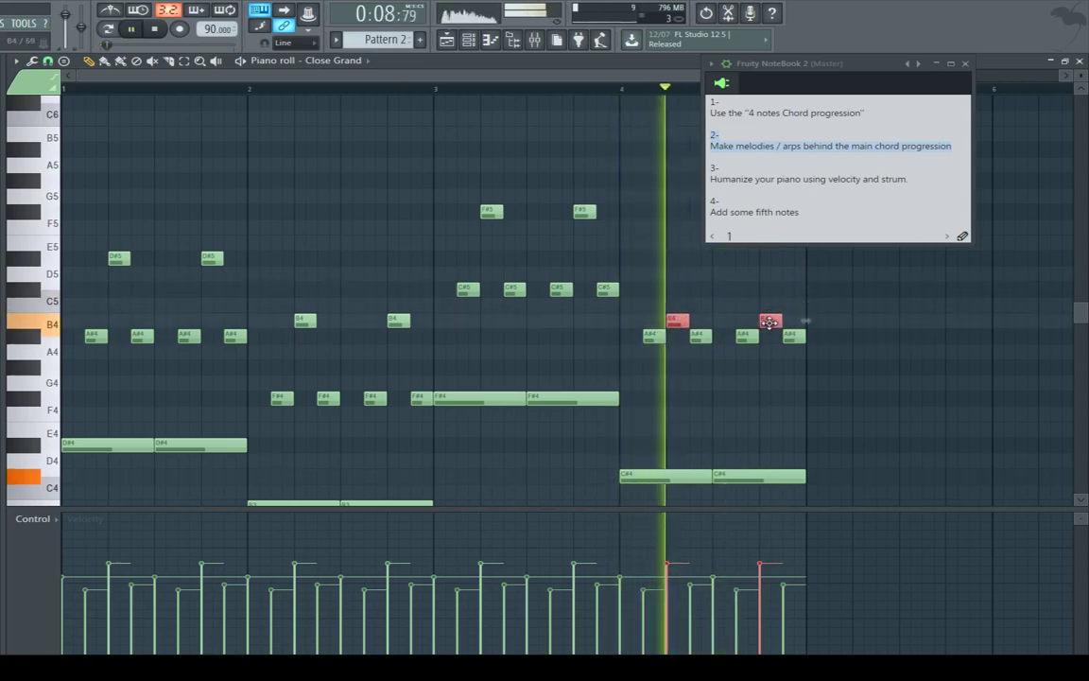
{"action": "left_click_drag", "start_coordinate": [770, 324], "coordinate": [769, 258]}
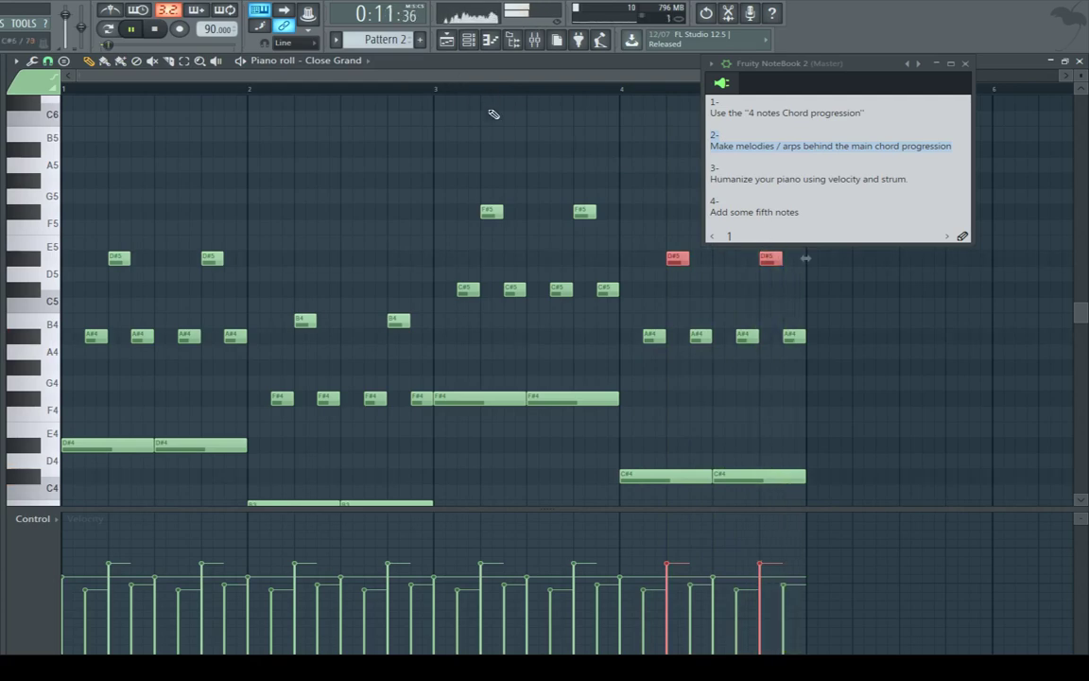
Add four more Pattern 2 clips end to end along Track 5 and reopen the Close Grand piano roll.
{"action": "left_click", "coordinate": [458, 39]}
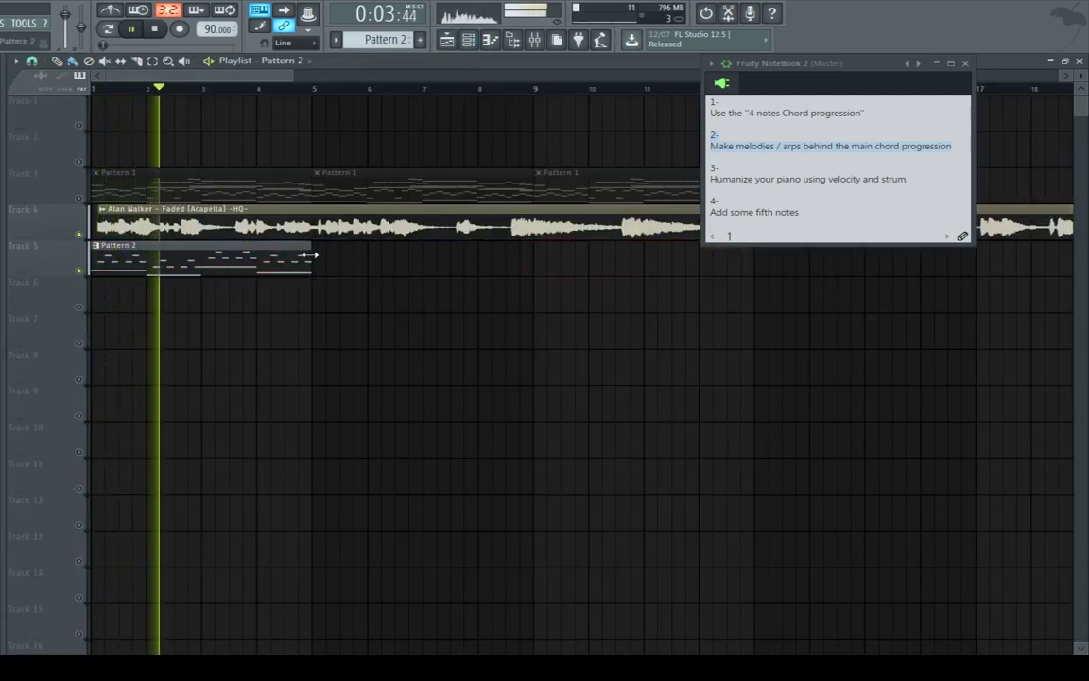
{"action": "left_click_drag", "start_coordinate": [291, 76], "coordinate": [147, 75]}
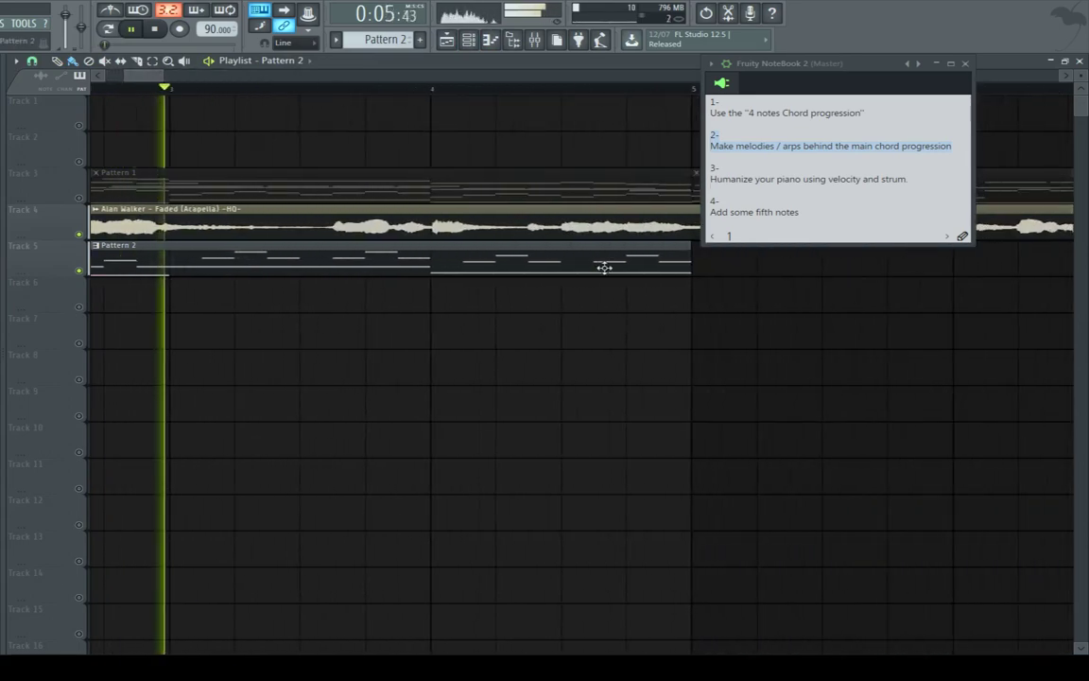
{"action": "left_click", "coordinate": [705, 264]}
{"action": "scroll", "coordinate": [547, 82], "scroll_direction": "down", "scroll_amount": 5}
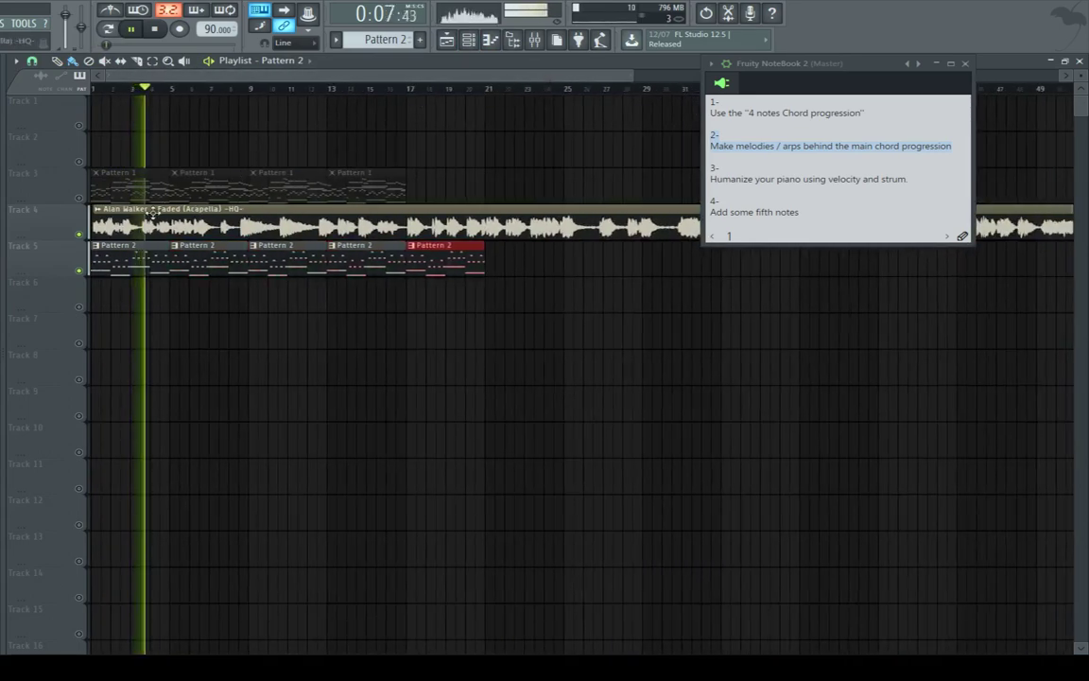
{"action": "double_click", "coordinate": [285, 250]}
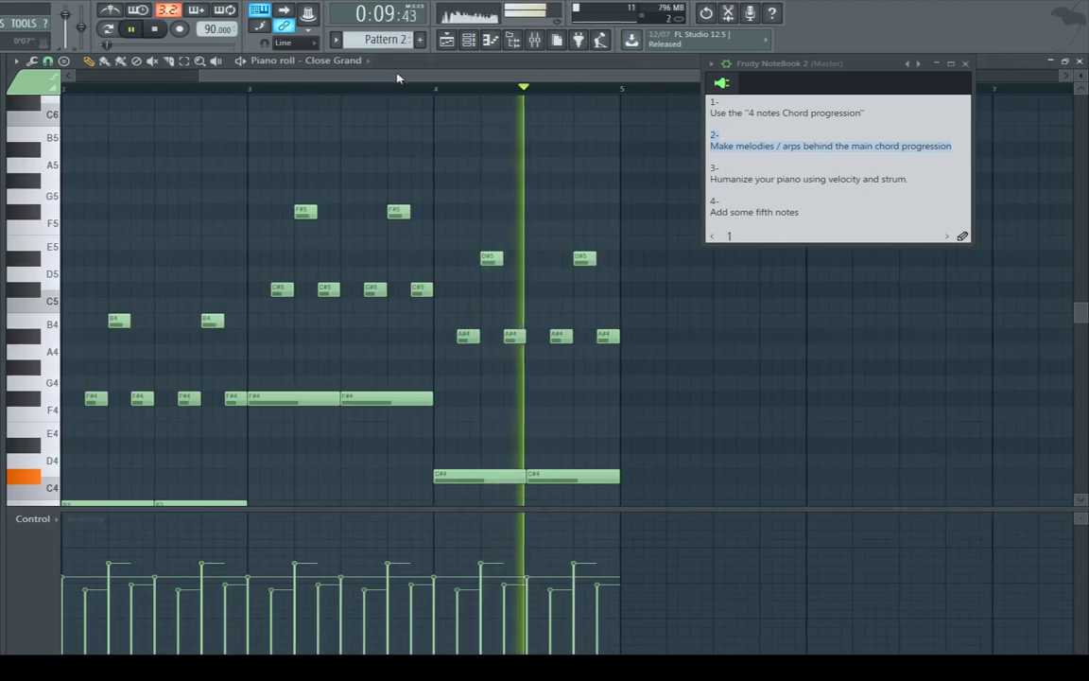
Transpose both bar 4 arpeggios down to G#4, C#5, G#4.
{"action": "left_click_drag", "start_coordinate": [442, 239], "coordinate": [601, 383]}
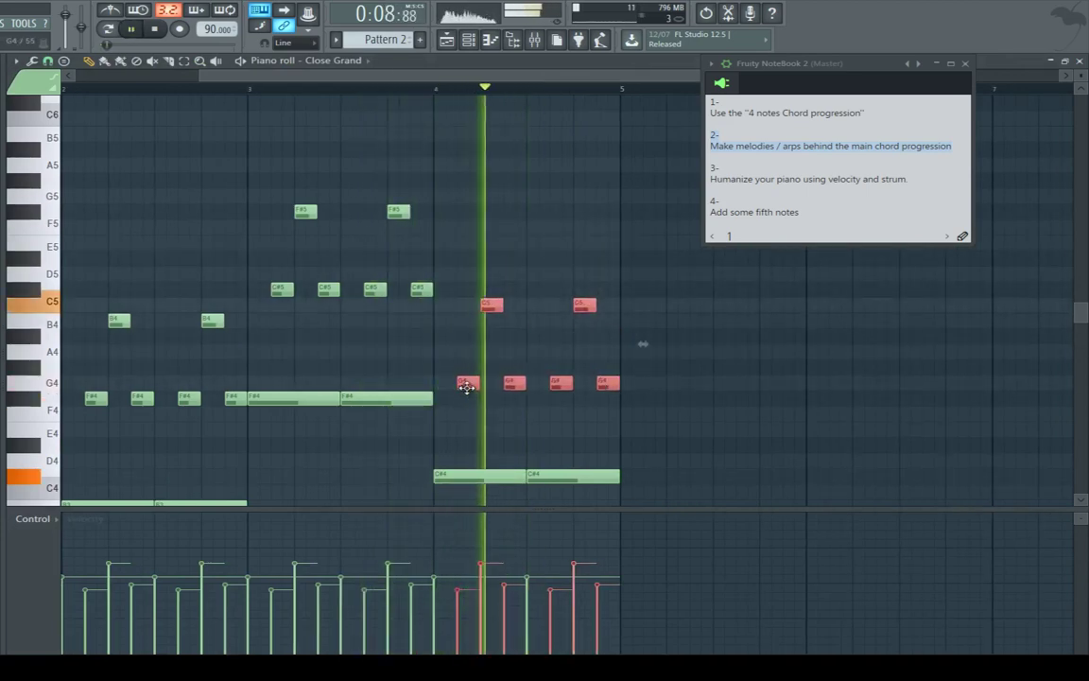
{"action": "left_click_drag", "start_coordinate": [467, 387], "coordinate": [467, 366]}
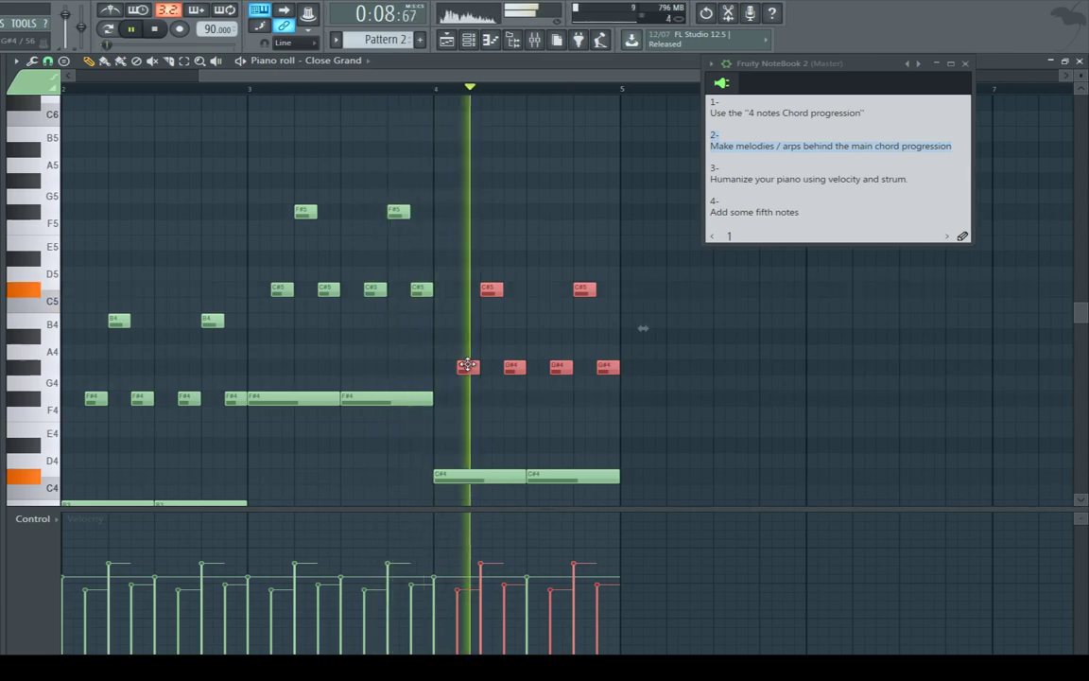
{"action": "left_click_drag", "start_coordinate": [528, 75], "coordinate": [492, 74]}
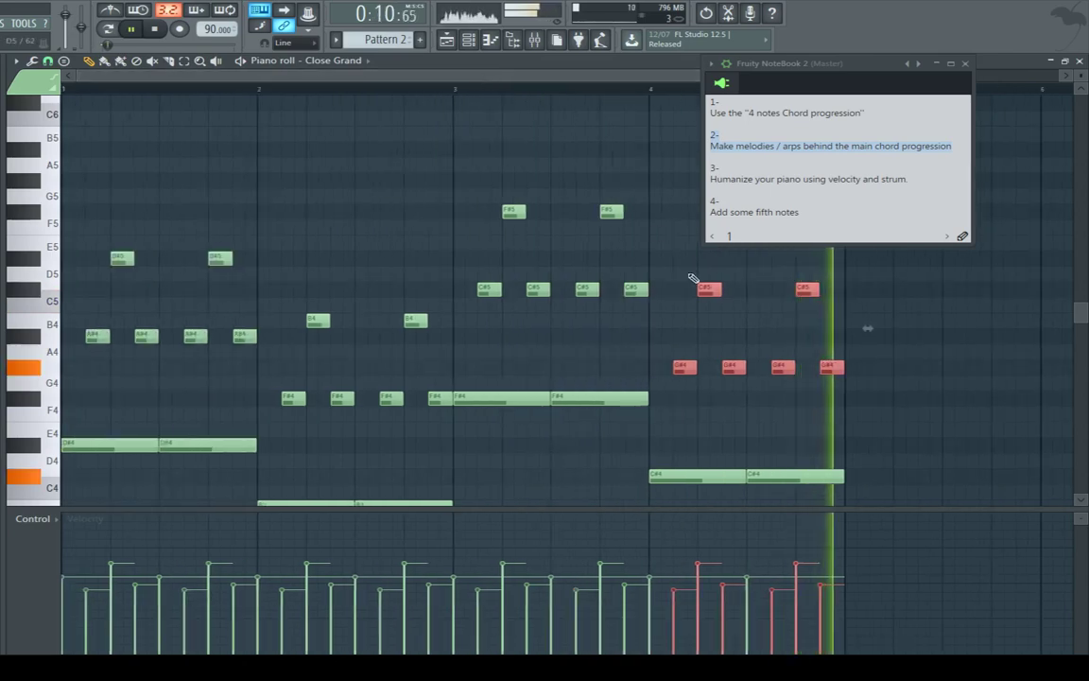
Enlarge the velocity lane and lower the first D#4 bass note's velocity to about 39%.
{"action": "mouse_move", "coordinate": [417, 510]}
{"action": "left_mouse_down"}
{"action": "mouse_move", "coordinate": [427, 381]}
{"action": "mouse_move", "coordinate": [423, 487]}
{"action": "left_mouse_up"}
{"action": "left_click", "coordinate": [624, 189], "text": "ctrl"}
{"action": "key", "text": "space"}
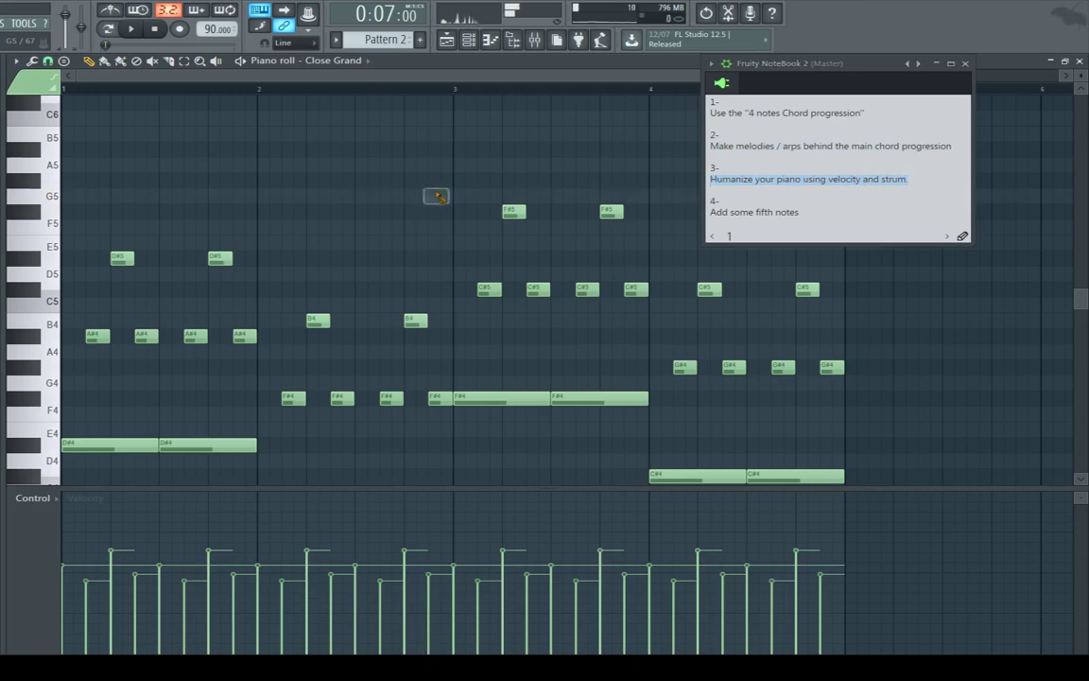
{"action": "scroll", "coordinate": [273, 263], "scroll_direction": "down", "scroll_amount": 2}
{"action": "key", "text": "space"}
{"action": "key", "text": "space"}
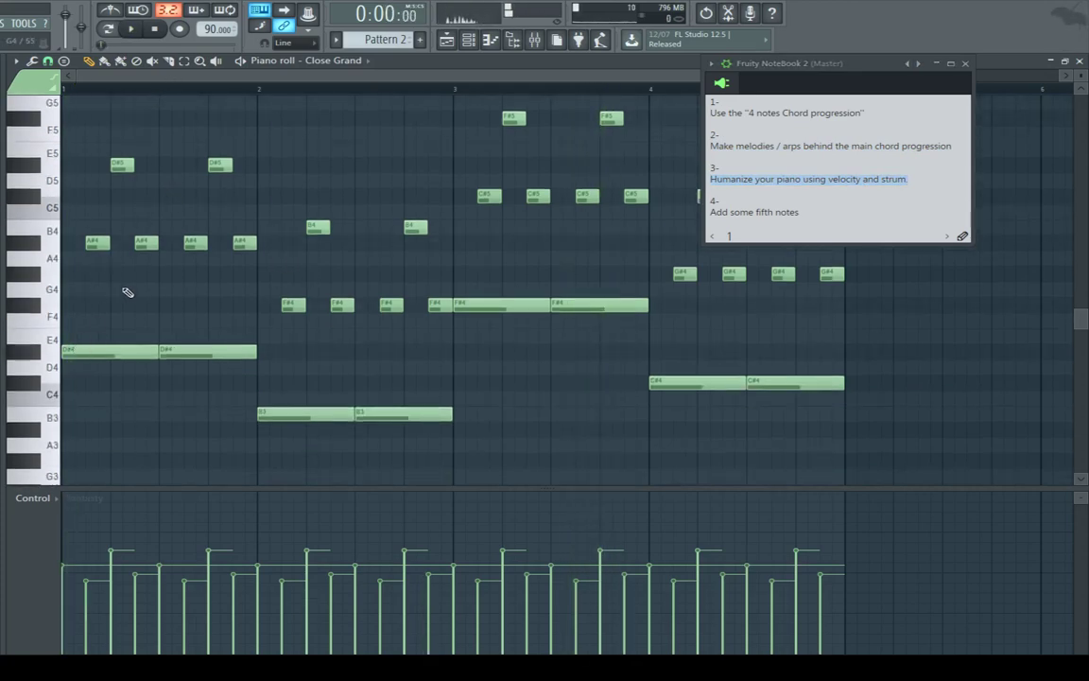
{"action": "scroll", "coordinate": [104, 283], "scroll_direction": "up", "scroll_amount": 3}
{"action": "left_click_drag", "start_coordinate": [141, 223], "coordinate": [83, 346]}
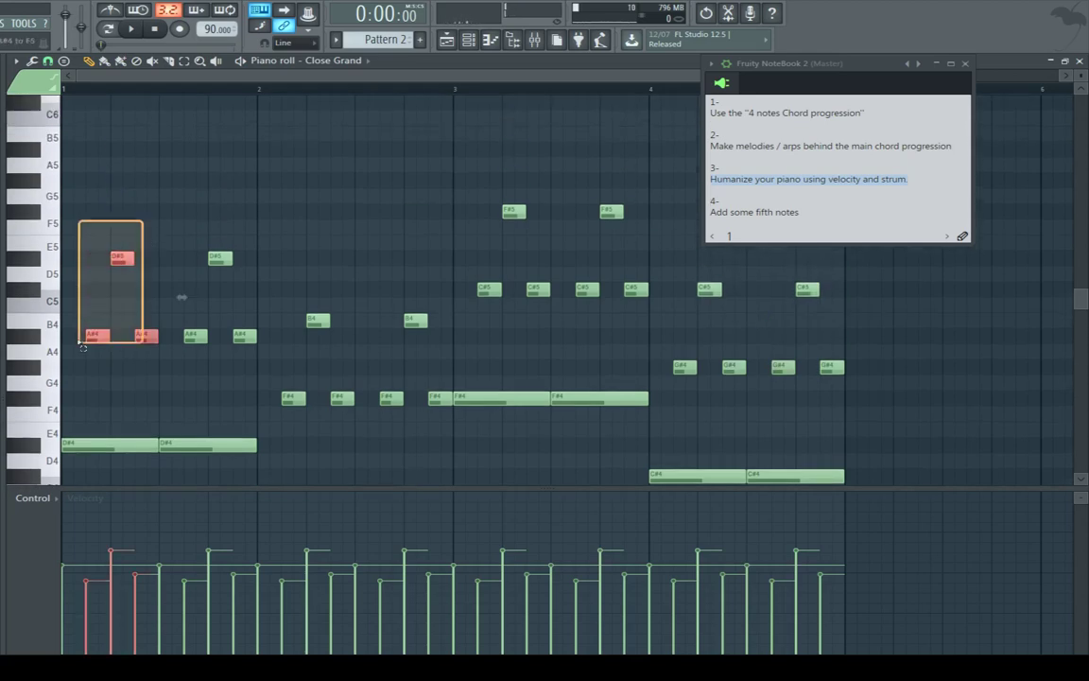
{"action": "left_click_drag", "start_coordinate": [87, 419], "coordinate": [98, 488]}
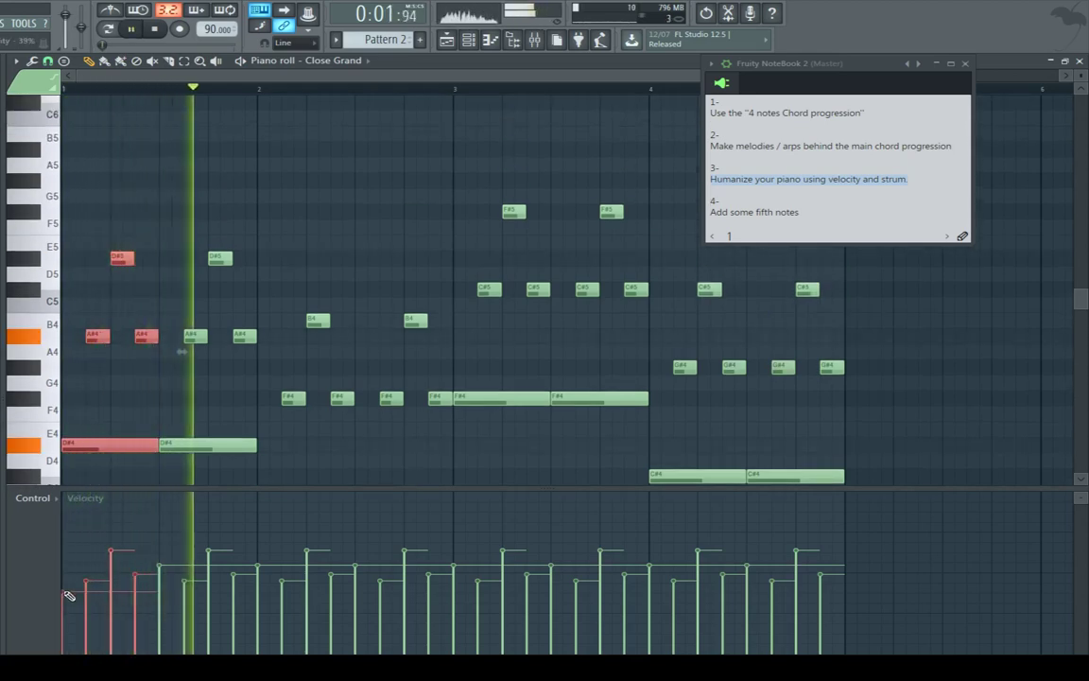
Lower the velocities of all remaining long bass notes in bars 1 to 4 to about 39%.
{"action": "left_click_drag", "start_coordinate": [208, 462], "coordinate": [182, 428]}
{"action": "scroll", "coordinate": [282, 396], "scroll_direction": "down", "scroll_amount": 3}
{"action": "left_click_drag", "start_coordinate": [283, 395], "coordinate": [454, 349]}
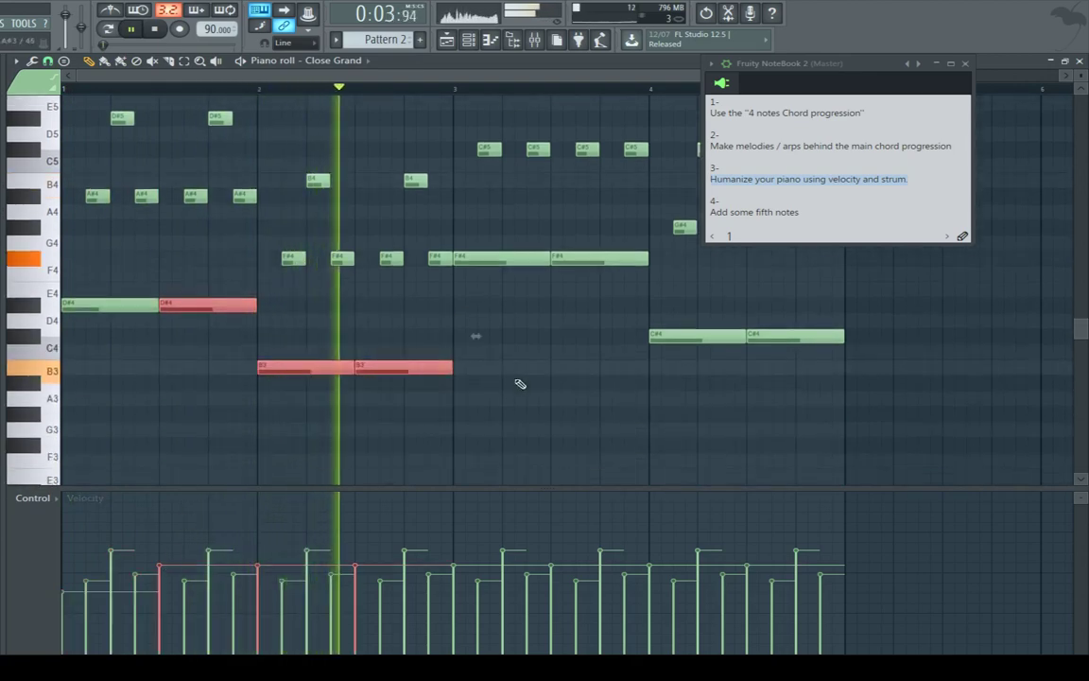
{"action": "left_click_drag", "start_coordinate": [521, 294], "coordinate": [624, 248]}
{"action": "left_click", "coordinate": [700, 336], "text": "shift"}
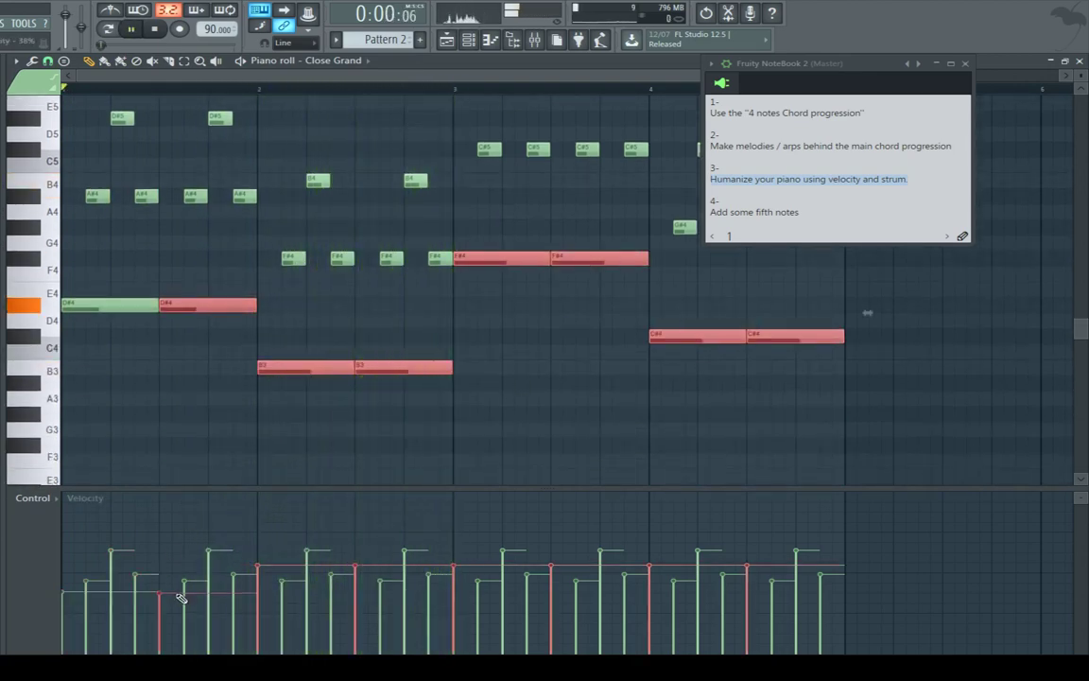
{"action": "mouse_move", "coordinate": [169, 591]}
{"action": "left_mouse_down"}
{"action": "mouse_move", "coordinate": [476, 598]}
{"action": "mouse_move", "coordinate": [826, 588]}
{"action": "left_mouse_up"}
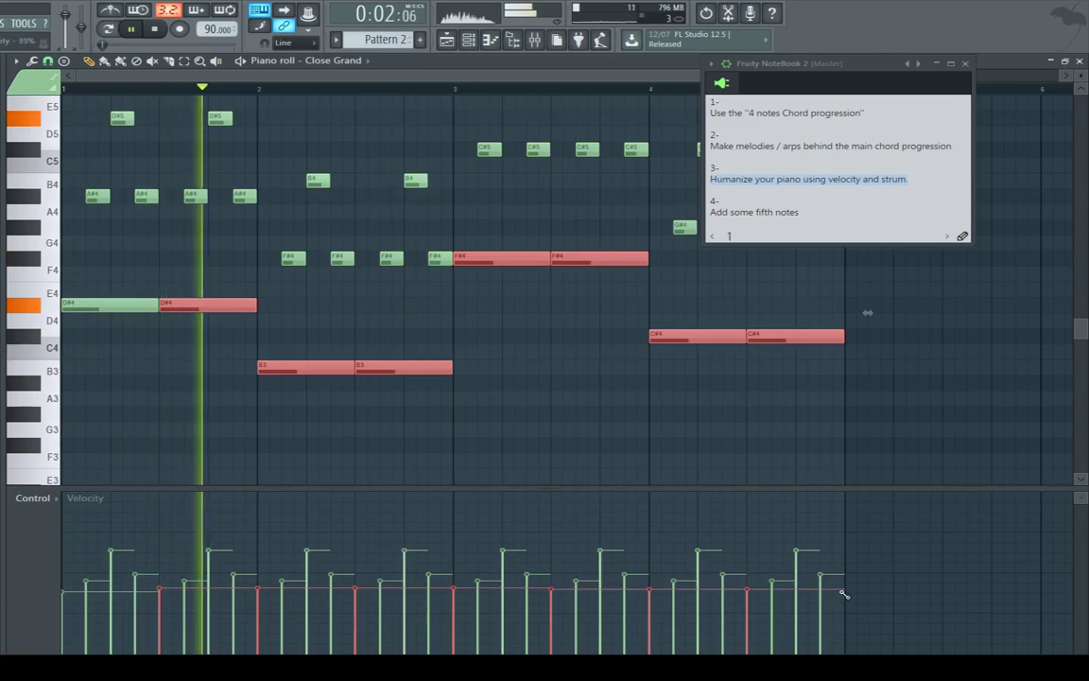
Add a half-bar chord of A#5, C#6 and D#6 at the start of bar 1.
{"action": "scroll", "coordinate": [374, 372], "scroll_direction": "up", "scroll_amount": 5}
{"action": "key", "text": "space"}
{"action": "left_click_drag", "start_coordinate": [79, 266], "coordinate": [35, 265]}
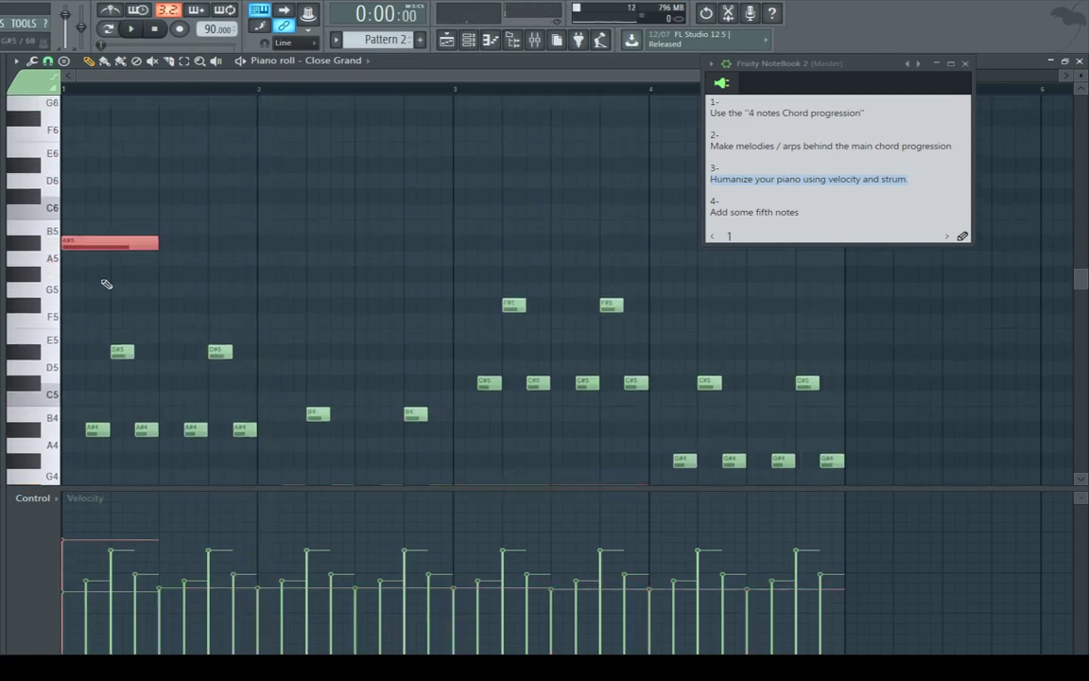
{"action": "scroll", "coordinate": [148, 77], "scroll_direction": "up", "scroll_amount": 5}
{"action": "scroll", "coordinate": [176, 87], "scroll_direction": "down", "scroll_amount": 3}
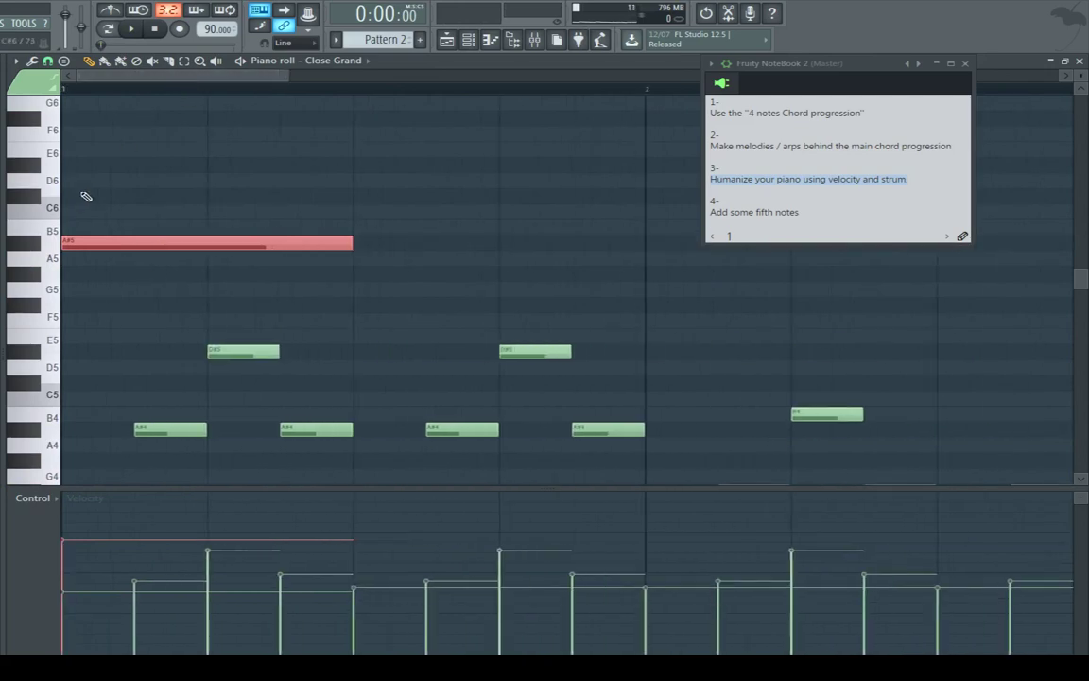
{"action": "left_click", "coordinate": [95, 214]}
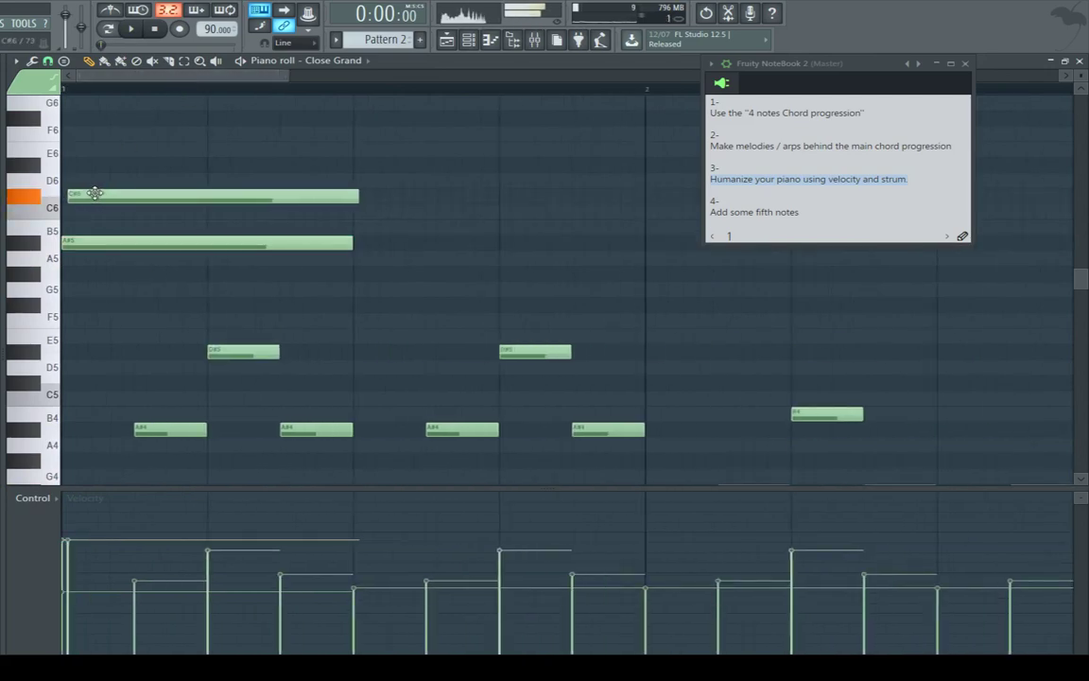
{"action": "left_click_drag", "start_coordinate": [98, 145], "coordinate": [116, 265]}
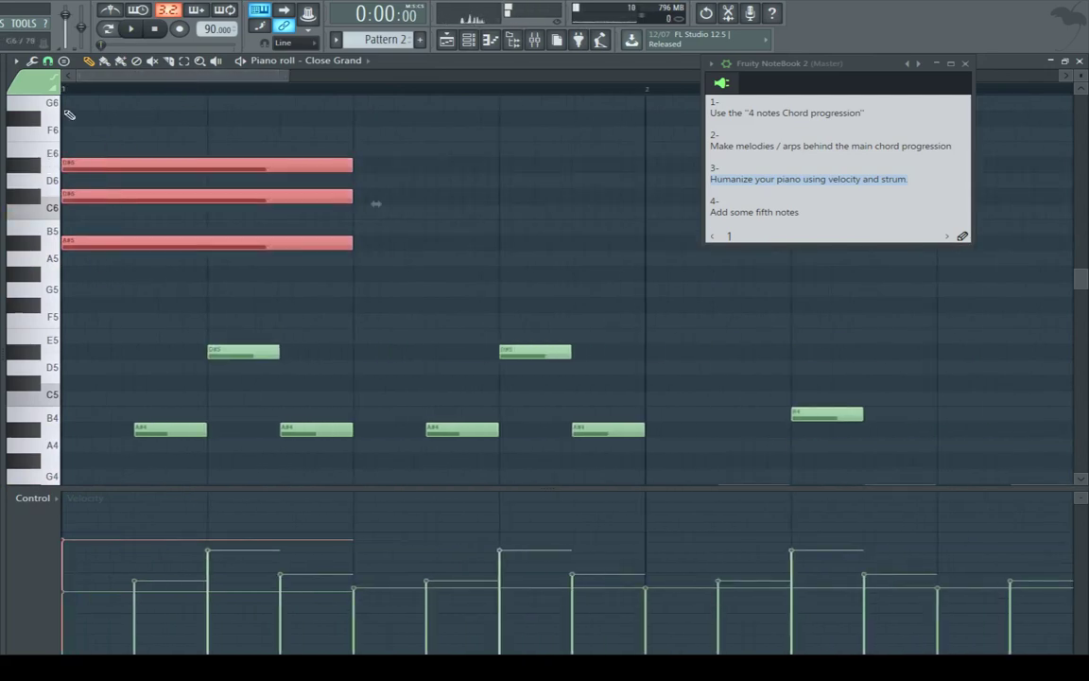
Apply the Strum tool to the three-note chord with staggered note starts from A#5 up to D#6.
{"action": "left_click", "coordinate": [33, 63]}
{"action": "left_click", "coordinate": [72, 223]}
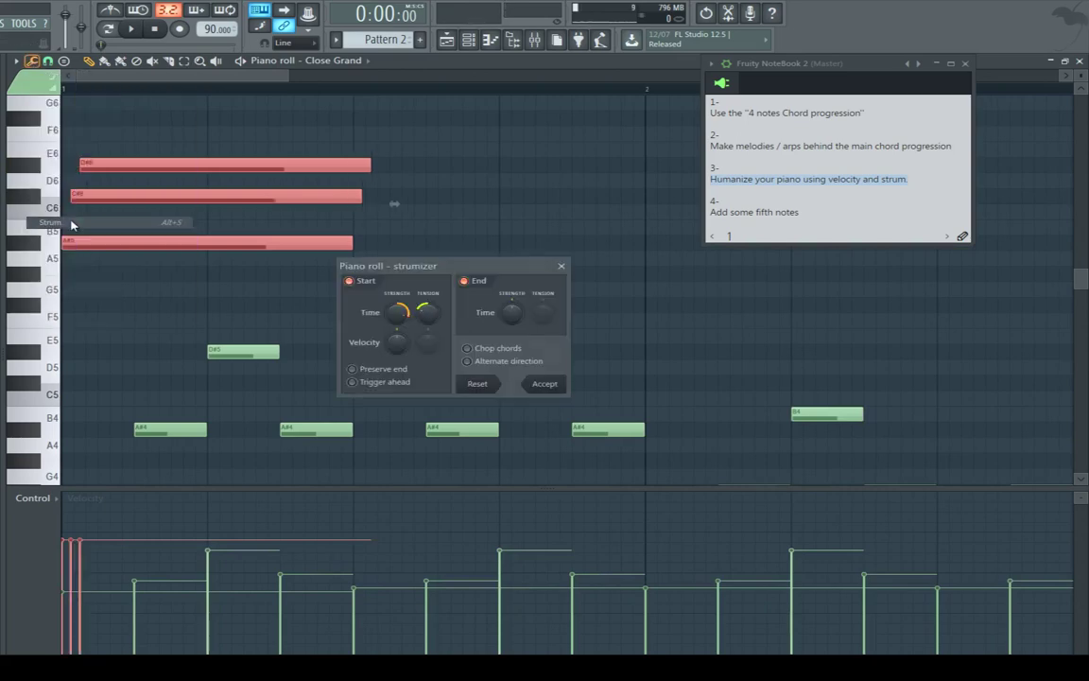
{"action": "left_click", "coordinate": [545, 385]}
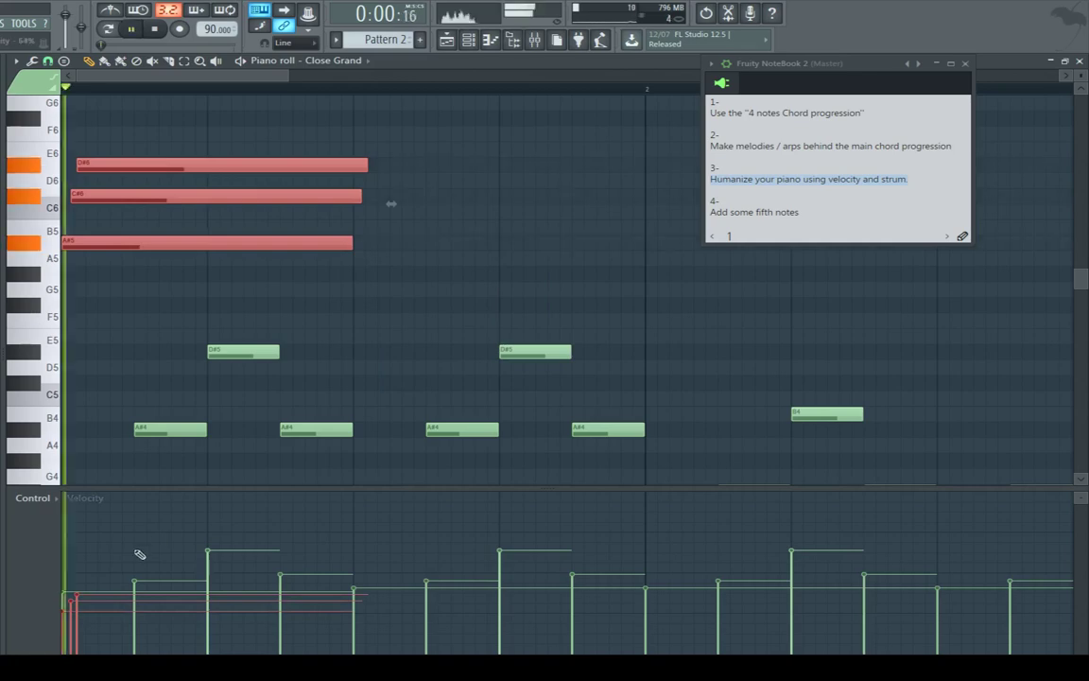
Lower the strummed chord's velocities, softest on A#5 and rising through C#6 to D#6.
{"action": "key", "text": "space"}
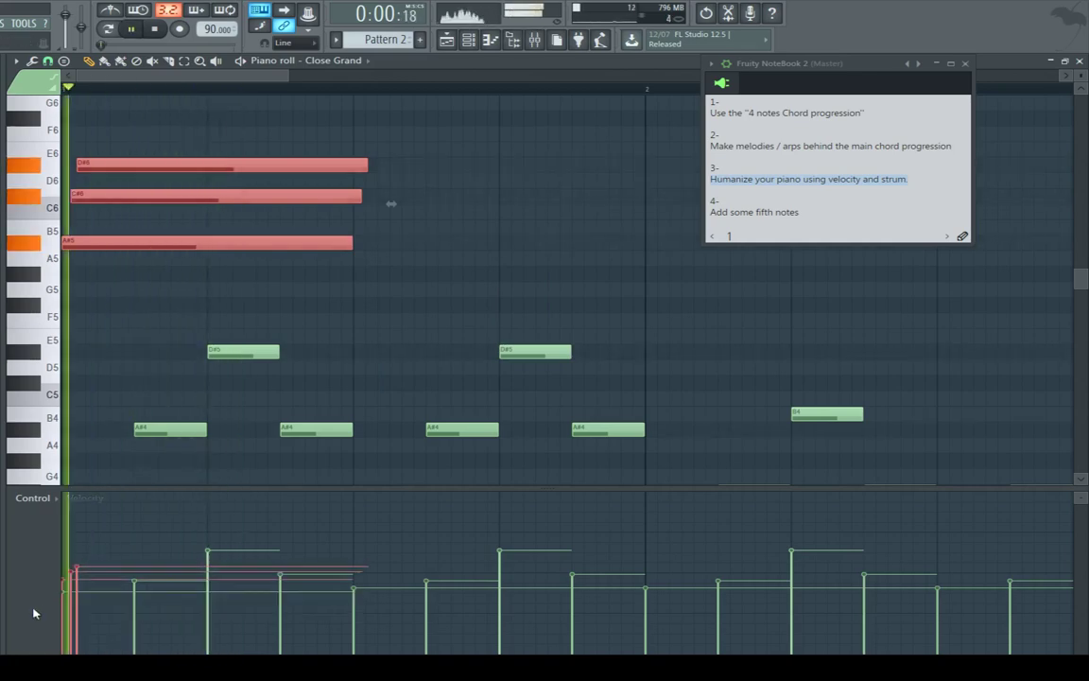
{"action": "key", "text": "space"}
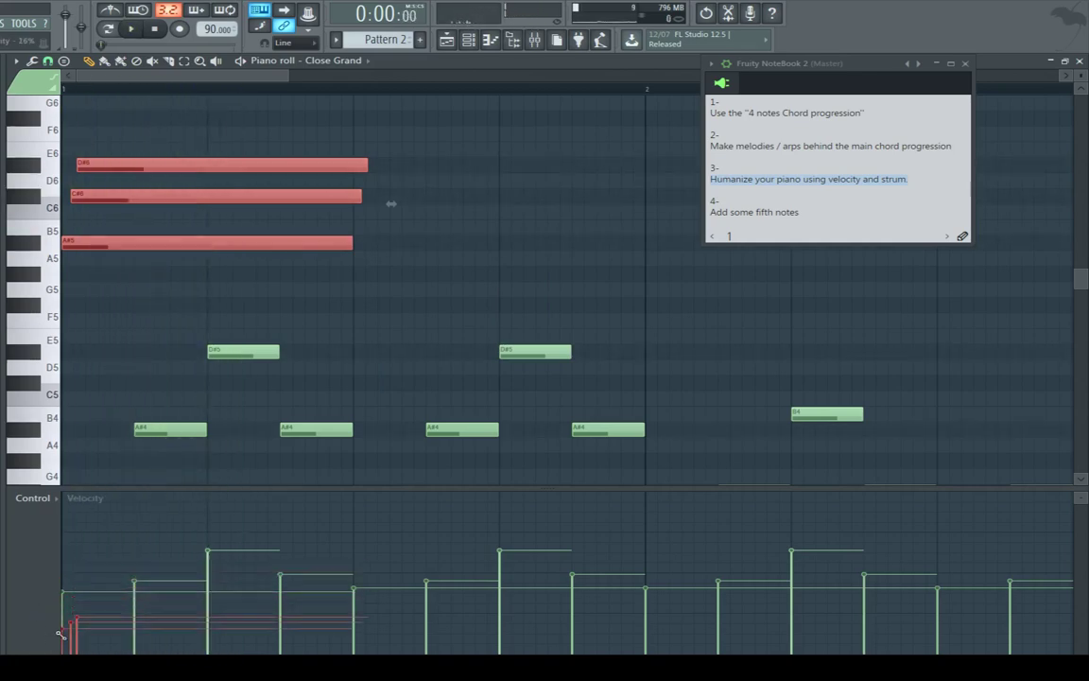
{"action": "key", "text": "space"}
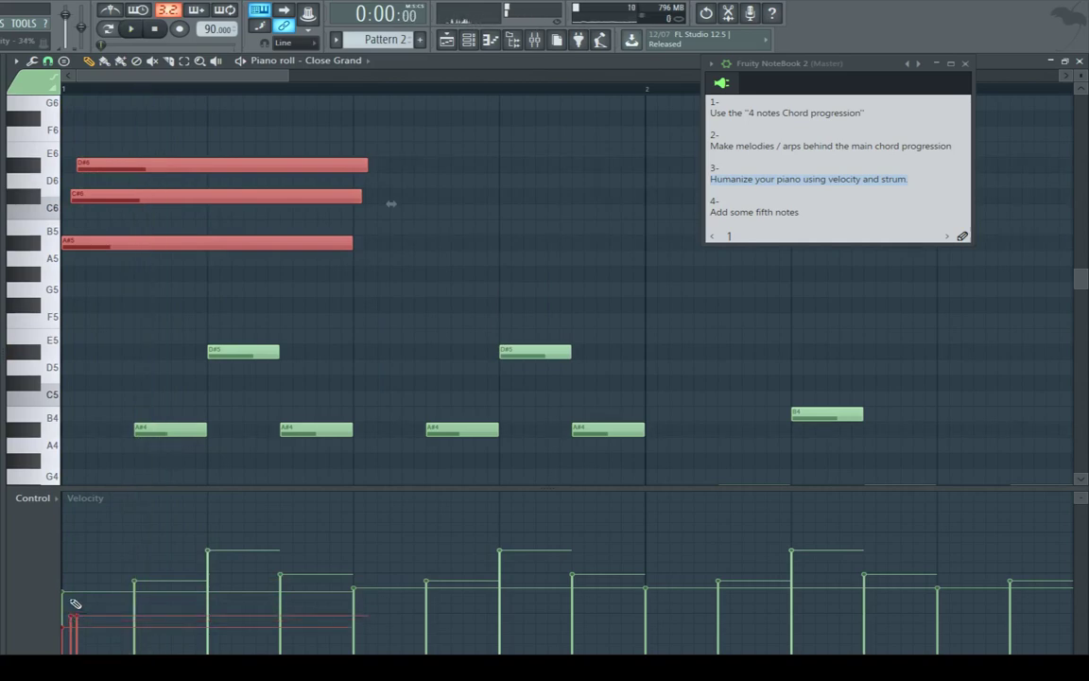
{"action": "left_click", "coordinate": [100, 139]}
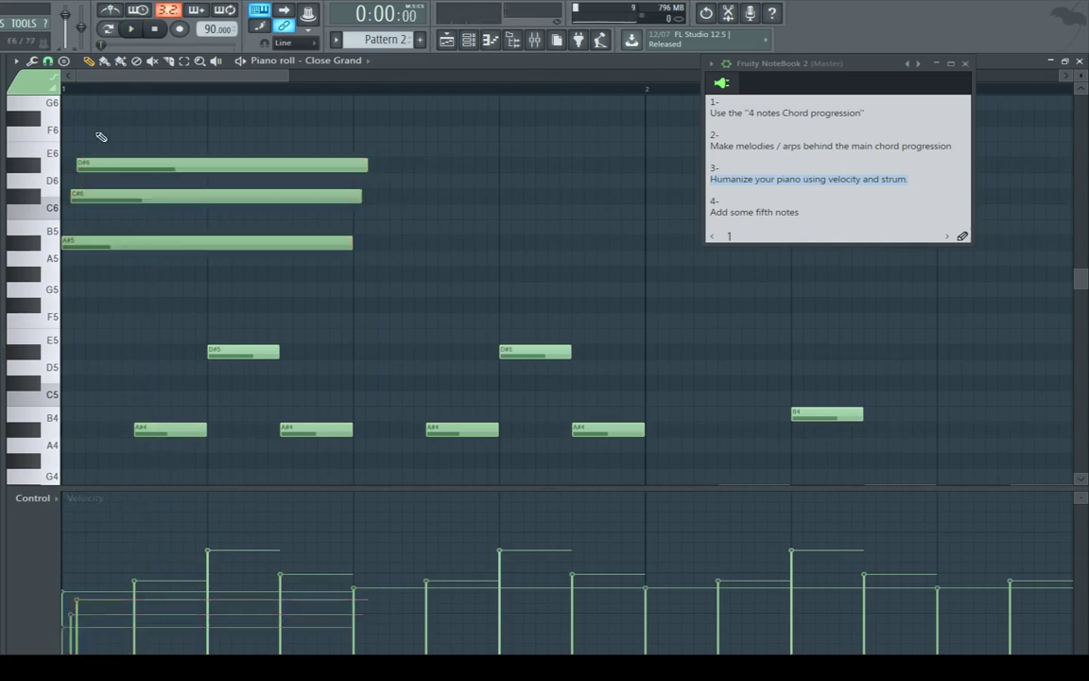
Move the chord's top note up to A#6 and play the pattern to check it.
{"action": "left_click_drag", "start_coordinate": [106, 165], "coordinate": [161, 147]}
{"action": "key", "text": "space"}
{"action": "key", "text": "space"}
{"action": "key", "text": "space"}
{"action": "key", "text": "space"}
{"action": "scroll", "coordinate": [255, 162], "scroll_direction": "up", "scroll_amount": 1}
{"action": "key", "text": "space"}
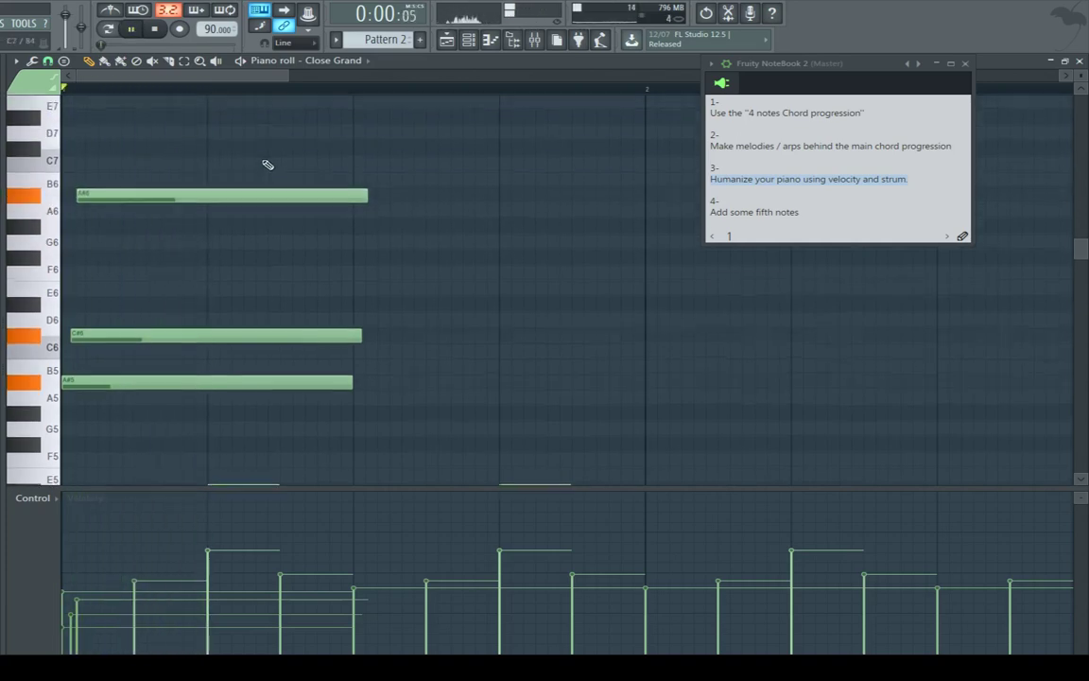
{"action": "left_click_drag", "start_coordinate": [407, 156], "coordinate": [160, 425], "text": "ctrl"}
{"action": "key", "text": "space"}
{"action": "left_click_drag", "start_coordinate": [144, 382], "coordinate": [303, 375], "text": "shift"}
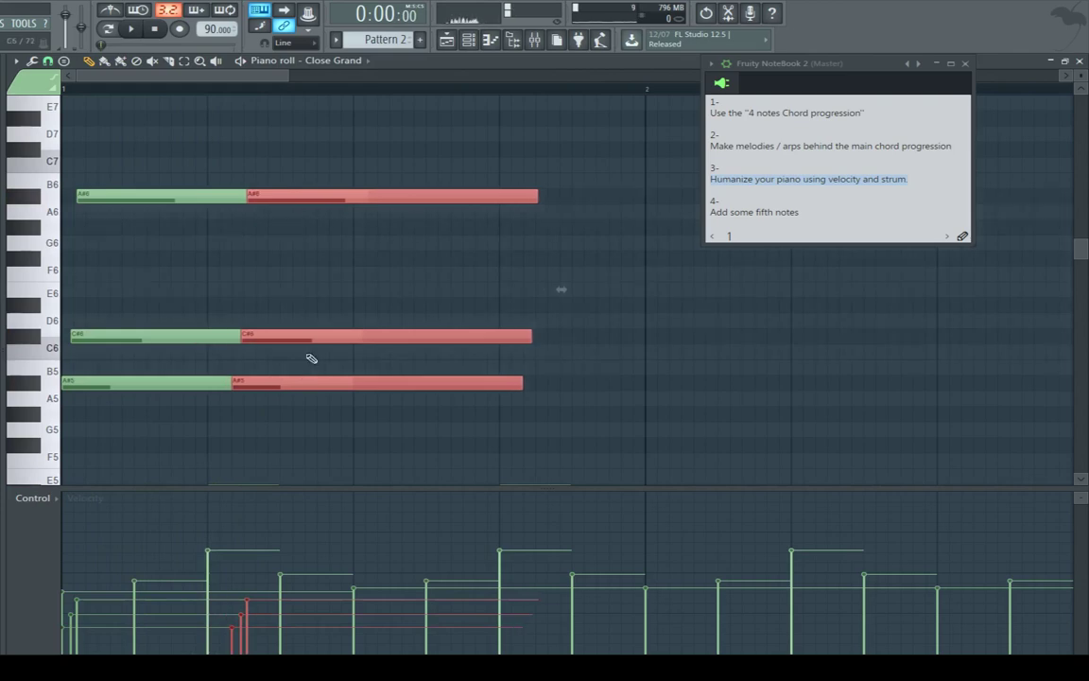
{"action": "right_click", "coordinate": [447, 185]}
Slice the strummed chord after the first quarter of bar 1 and delete the parts behind the cut.
{"action": "left_click_drag", "start_coordinate": [423, 403], "coordinate": [187, 171], "text": "ctrl"}
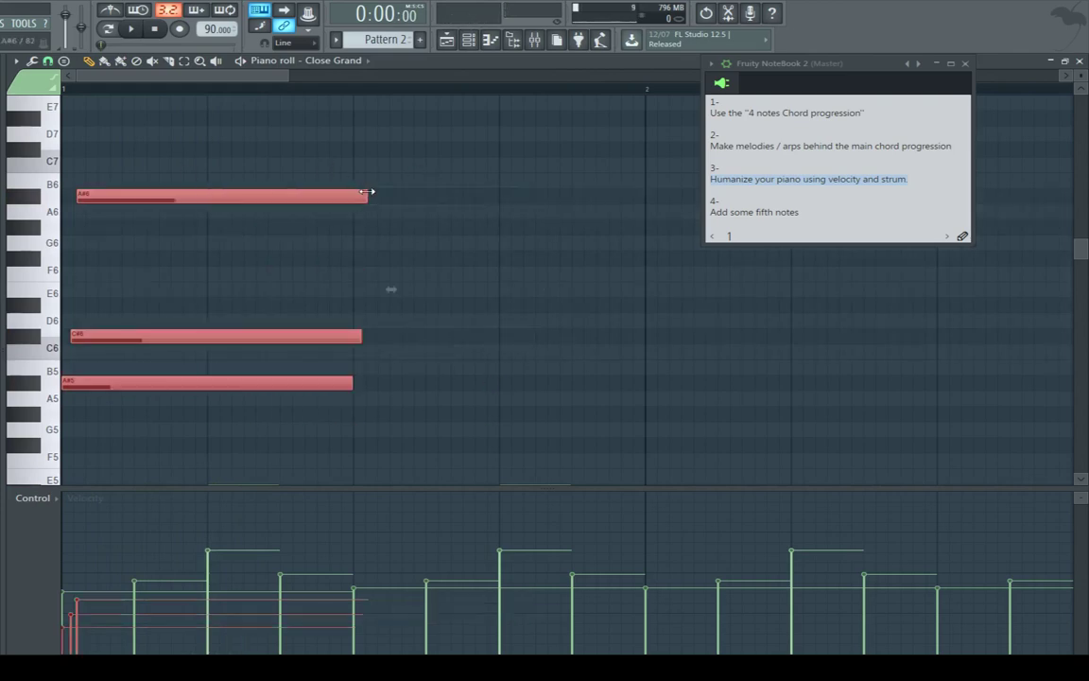
{"action": "left_click", "coordinate": [205, 173]}
{"action": "left_click_drag", "start_coordinate": [212, 384], "coordinate": [212, 392], "text": "alt+shift"}
{"action": "right_click", "coordinate": [274, 384]}
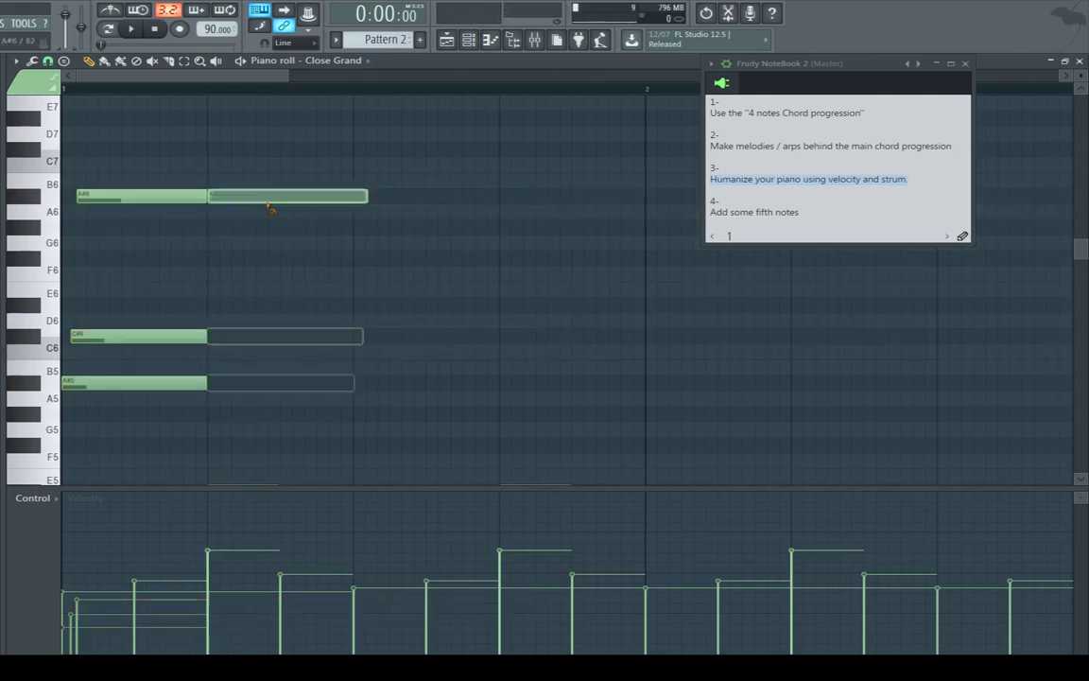
Duplicate the shortened strummed chord until four quarter-bar copies fill bar 1.
{"action": "left_click_drag", "start_coordinate": [151, 159], "coordinate": [169, 404], "text": "ctrl"}
{"action": "key", "text": "ctrl+b"}
{"action": "key", "text": "space"}
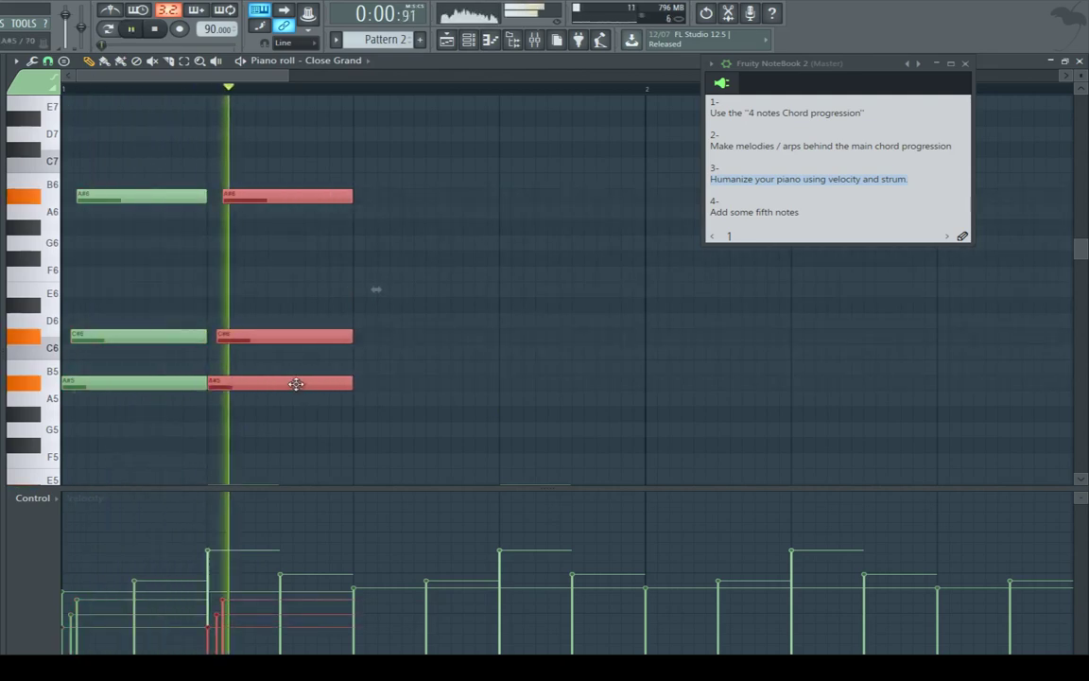
{"action": "scroll", "coordinate": [372, 293], "scroll_direction": "down", "scroll_amount": 2}
{"action": "left_click_drag", "start_coordinate": [418, 98], "coordinate": [110, 341], "text": "ctrl"}
{"action": "key", "text": "ctrl+b"}
{"action": "key", "text": "space"}
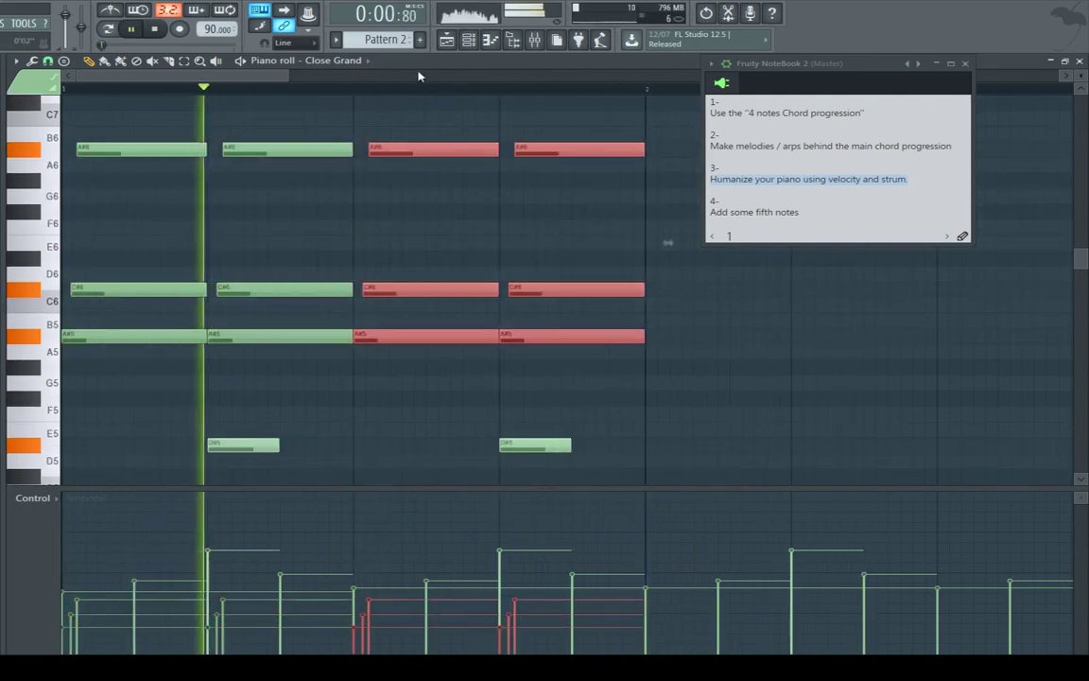
Add a half-bar F#5 note at the start of bar 2 and play the pattern.
{"action": "scroll", "coordinate": [418, 77], "scroll_direction": "down", "scroll_amount": 3}
{"action": "scroll", "coordinate": [392, 165], "scroll_direction": "down", "scroll_amount": 4}
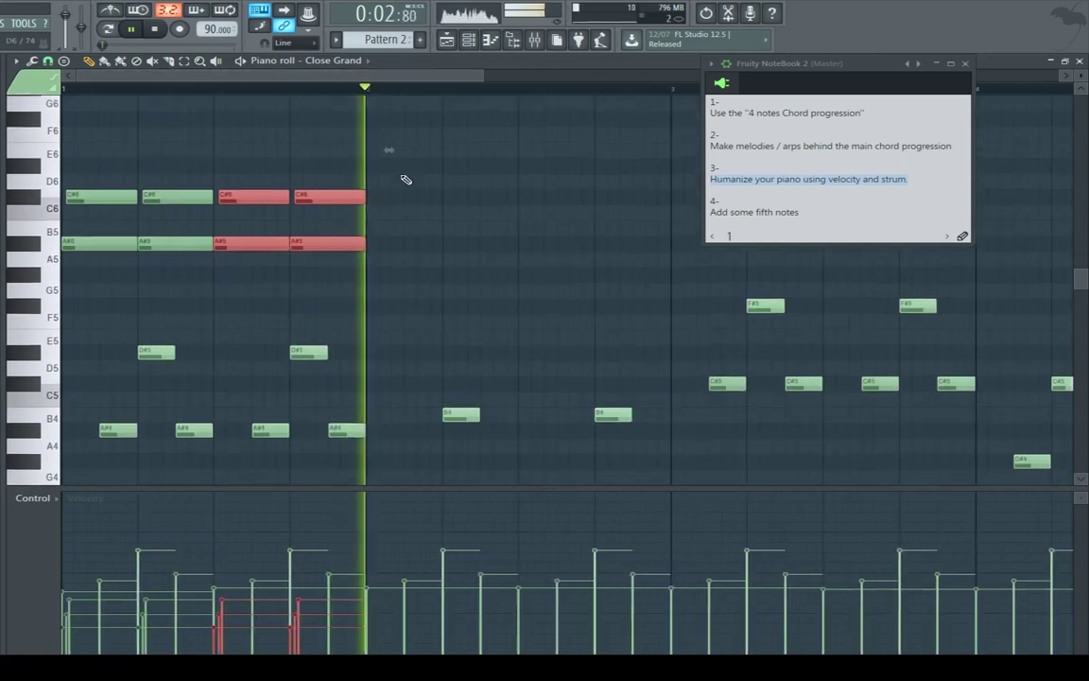
{"action": "key", "text": "space"}
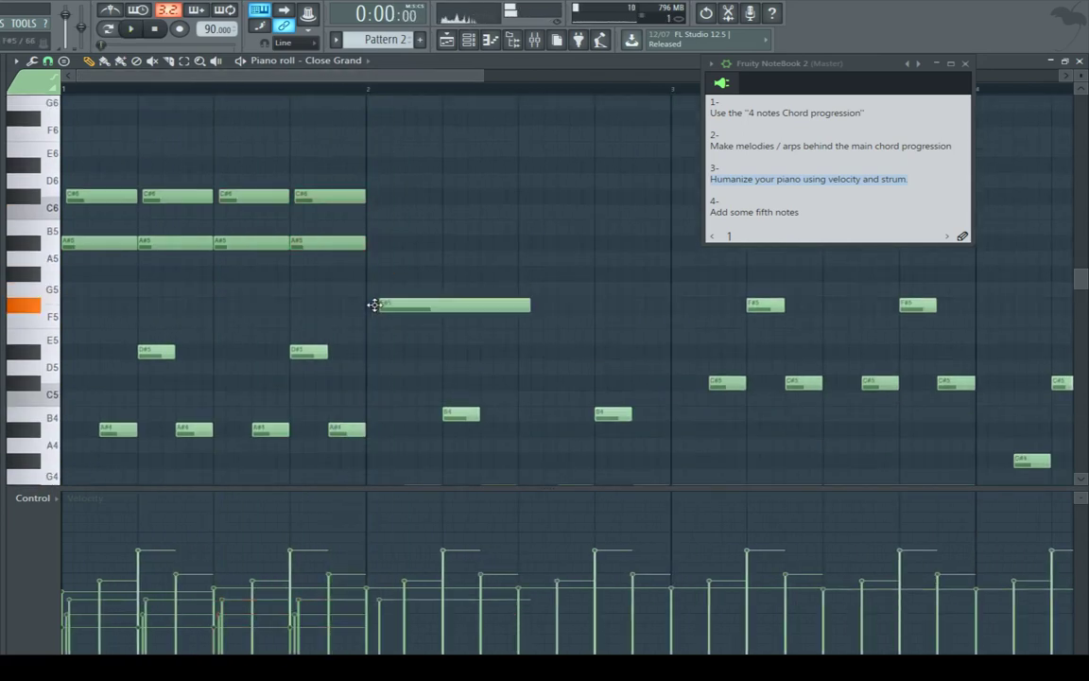
{"action": "key", "text": "space"}
{"action": "scroll", "coordinate": [416, 312], "scroll_direction": "up", "scroll_amount": 2}
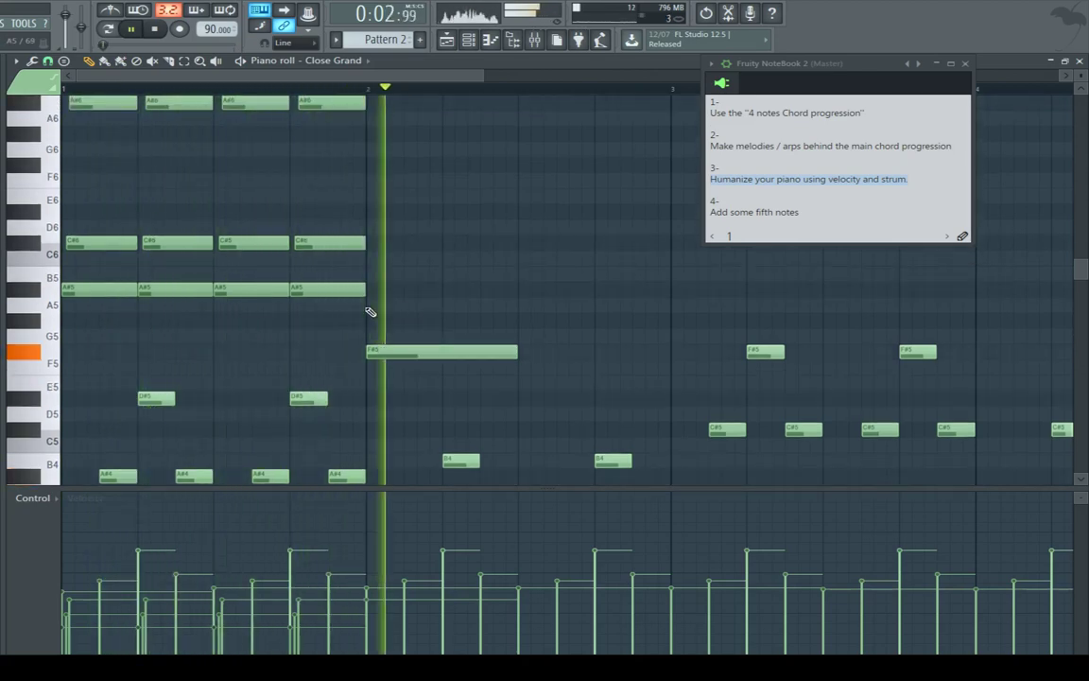
Raise the F#5 note's velocity in bar 2 to slightly above the bass notes' level.
{"action": "left_click", "coordinate": [381, 350], "text": "ctrl"}
{"action": "left_click", "coordinate": [371, 528]}
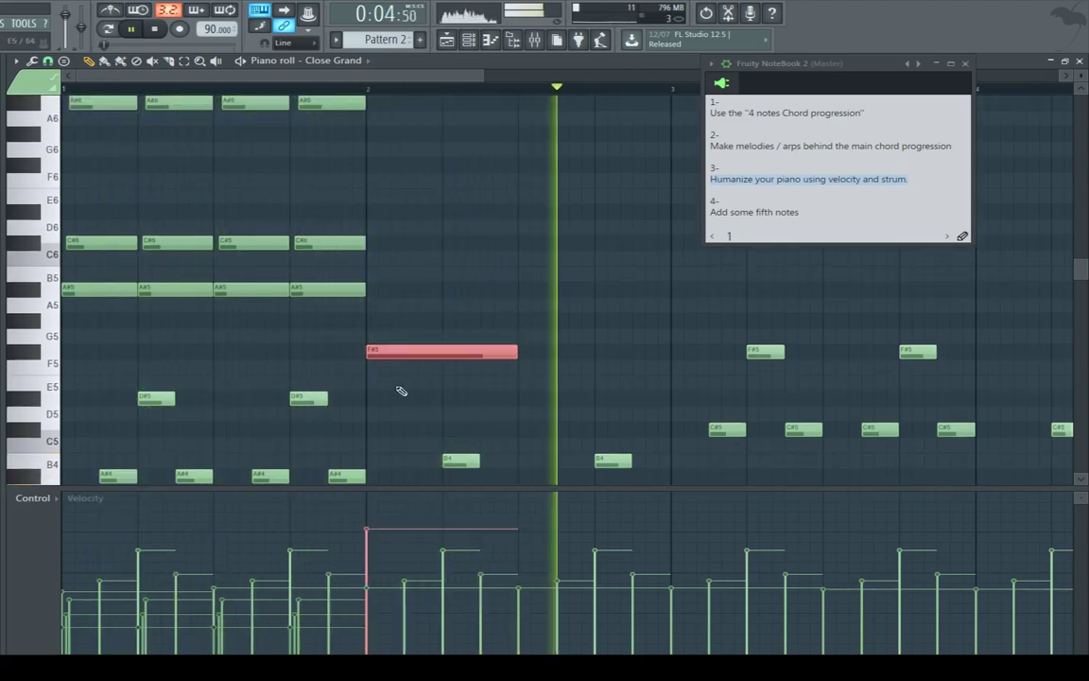
{"action": "left_click", "coordinate": [330, 88]}
{"action": "left_click", "coordinate": [379, 573]}
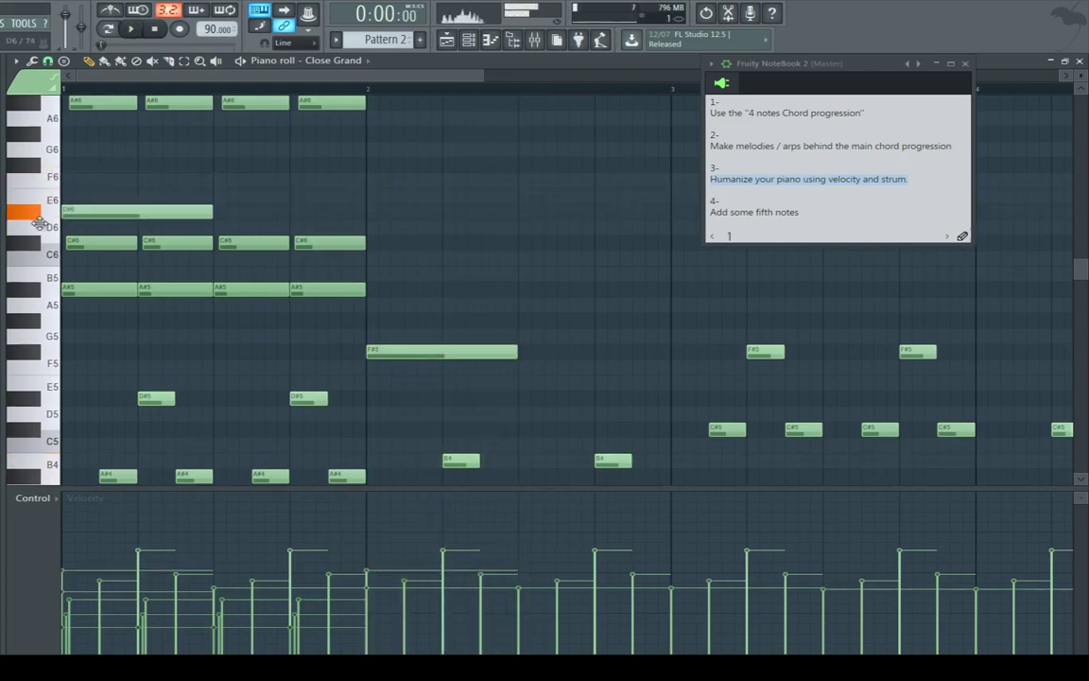
Add a second half-bar D#6 note in bar 1 and move both D#6 notes down to F#5 during playback.
{"action": "key", "text": "space"}
{"action": "left_click", "coordinate": [216, 213]}
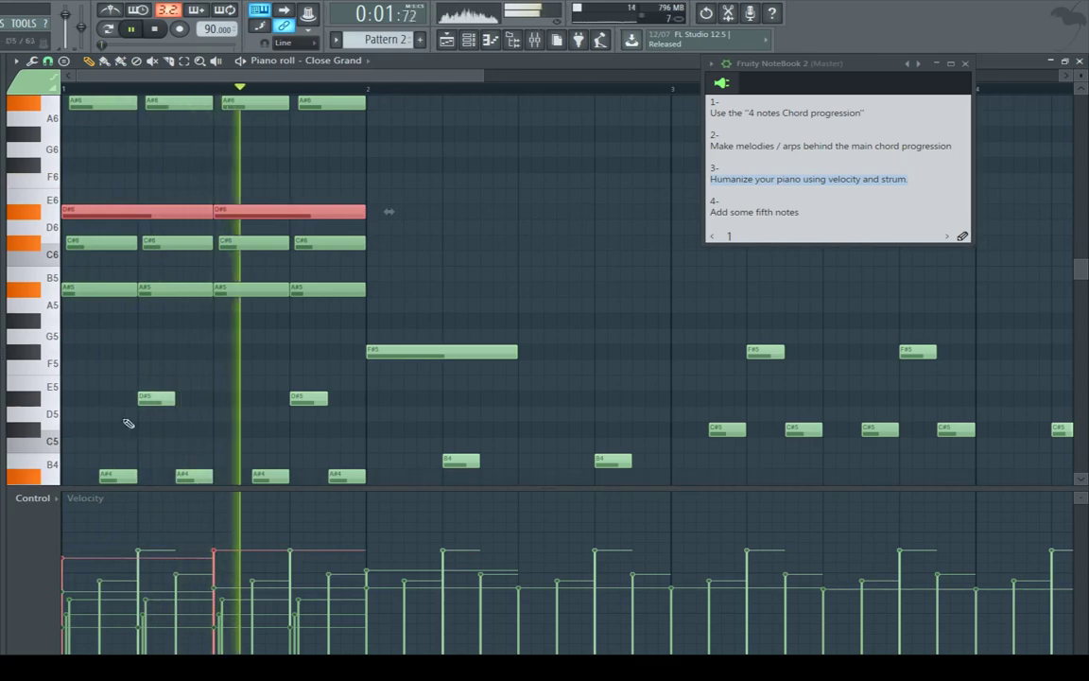
{"action": "key", "text": "space"}
{"action": "scroll", "coordinate": [156, 234], "scroll_direction": "up", "scroll_amount": 2}
{"action": "key", "text": "space"}
{"action": "mouse_move", "coordinate": [103, 381]}
{"action": "left_mouse_down"}
{"action": "mouse_move", "coordinate": [91, 426]}
{"action": "mouse_move", "coordinate": [97, 397]}
{"action": "left_mouse_up"}
{"action": "scroll", "coordinate": [98, 397], "scroll_direction": "down", "scroll_amount": 4}
{"action": "key", "text": "space"}
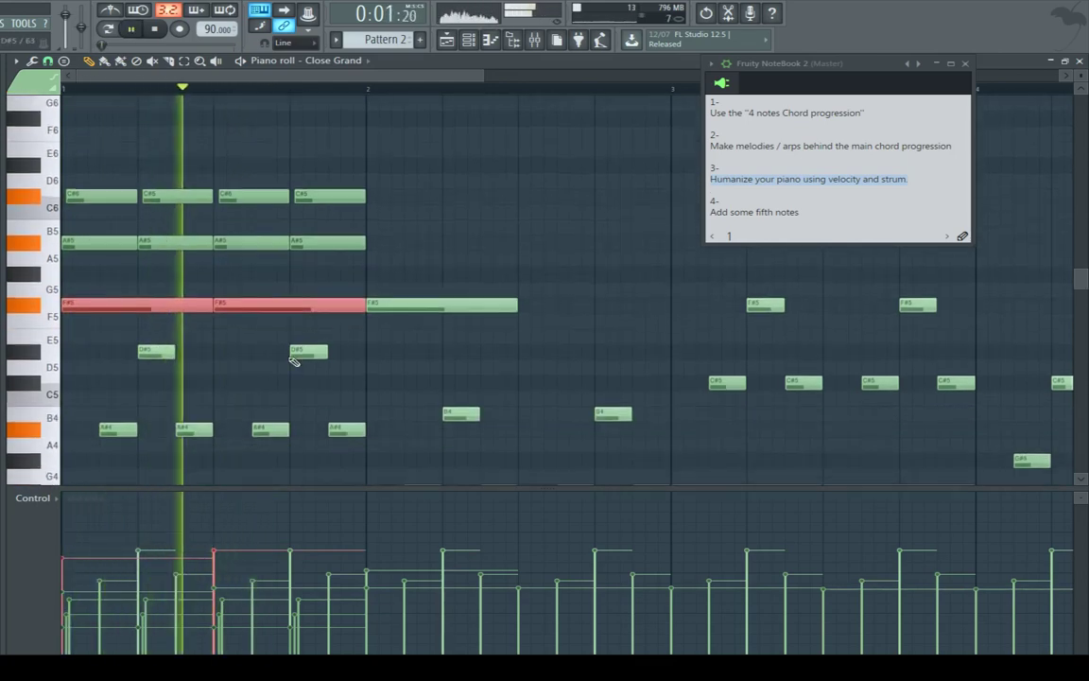
Shorten the F#5 notes in bar 1 to quarter-bar length and duplicate them until four fill the bar.
{"action": "key", "text": "space"}
{"action": "left_click_drag", "start_coordinate": [365, 305], "coordinate": [327, 303]}
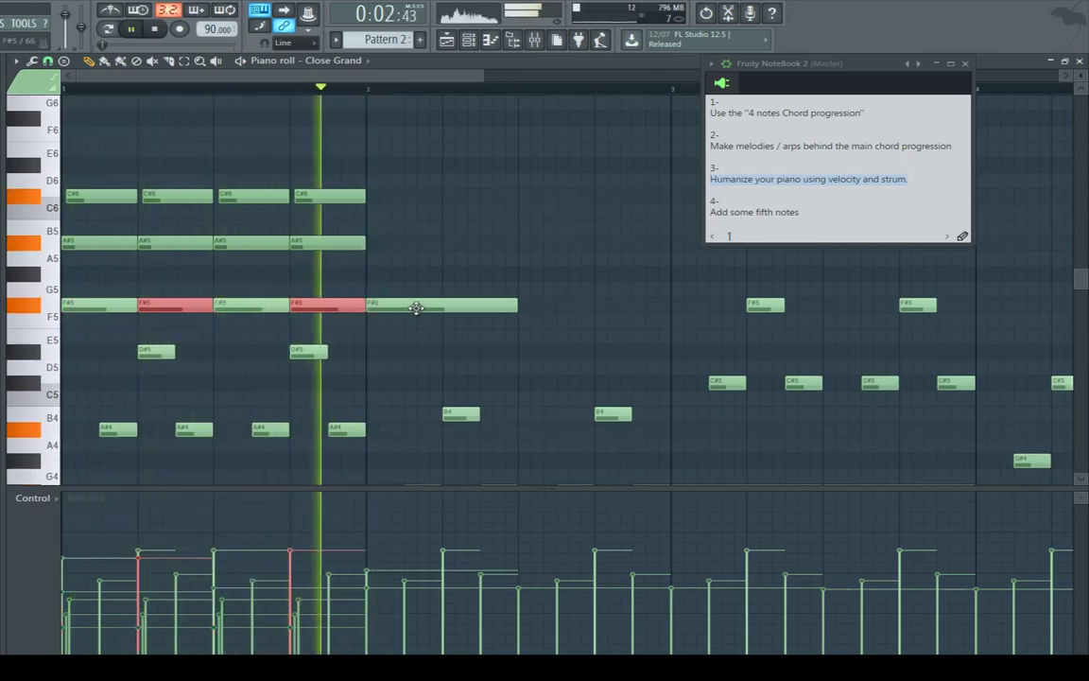
{"action": "key", "text": "space"}
Replace the half-bar F#5 in bar 2 with three quarter-bar F#5 notes and a closing quarter-bar F5.
{"action": "right_click", "coordinate": [383, 307]}
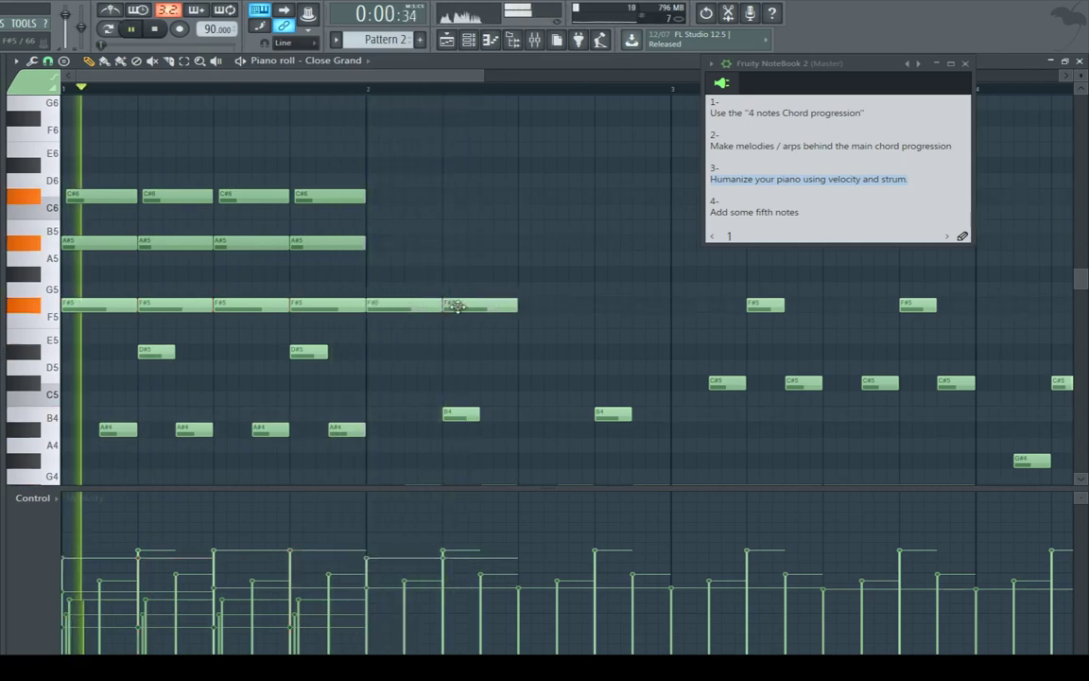
{"action": "left_click", "coordinate": [529, 304]}
{"action": "left_click", "coordinate": [595, 304]}
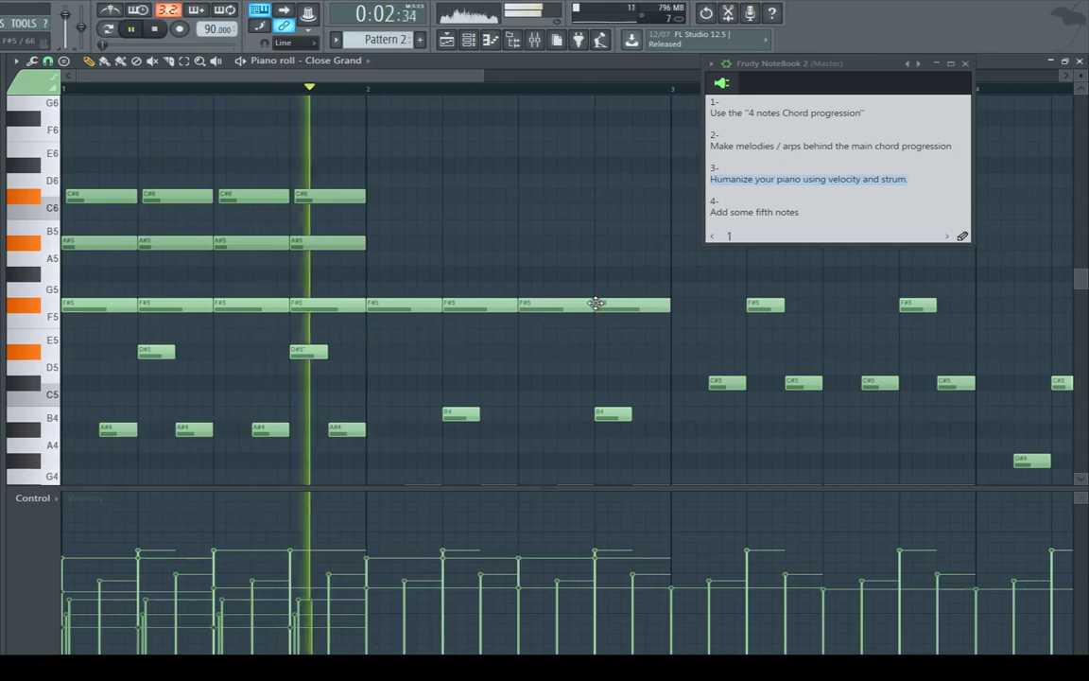
{"action": "left_click_drag", "start_coordinate": [596, 303], "coordinate": [618, 342]}
{"action": "key", "text": "space"}
{"action": "scroll", "coordinate": [510, 233], "scroll_direction": "down", "scroll_amount": 2}
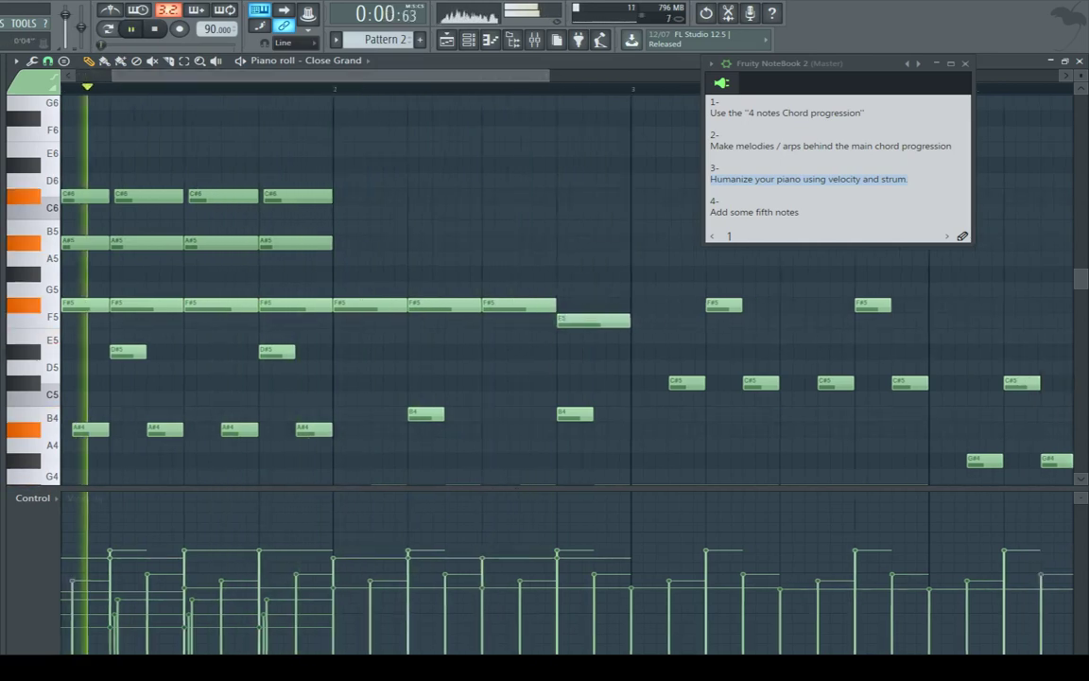
Fill bar 3 with four quarter-bar A#5 notes and vary their velocities slightly.
{"action": "left_click", "coordinate": [459, 243]}
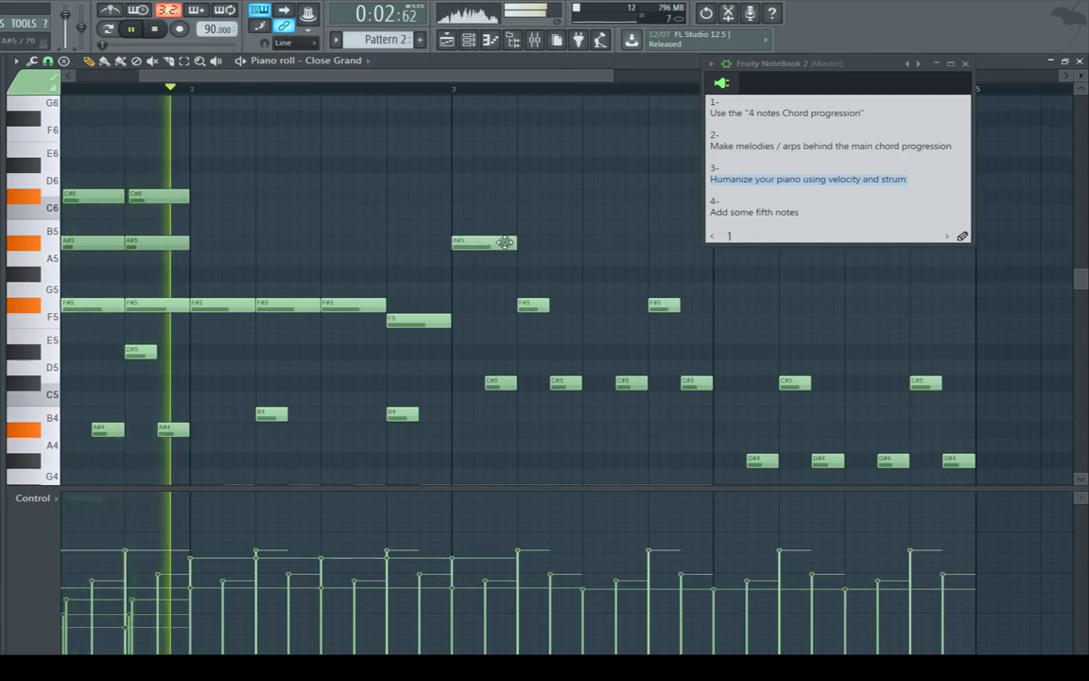
{"action": "left_click", "coordinate": [522, 243]}
{"action": "left_click", "coordinate": [586, 243]}
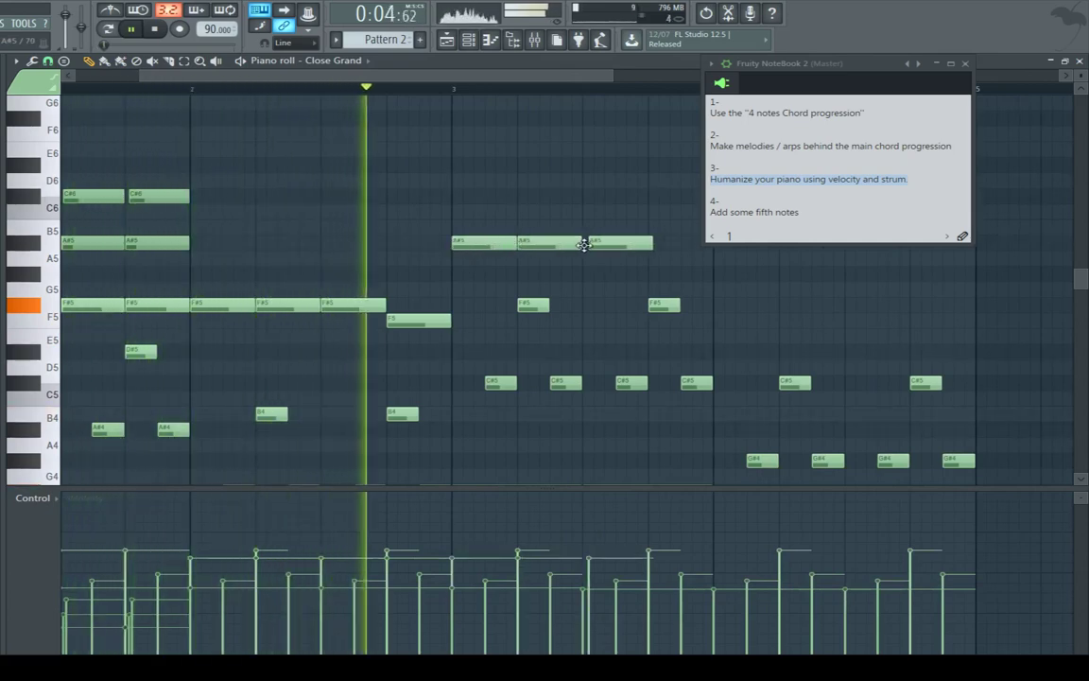
{"action": "left_click", "coordinate": [653, 243]}
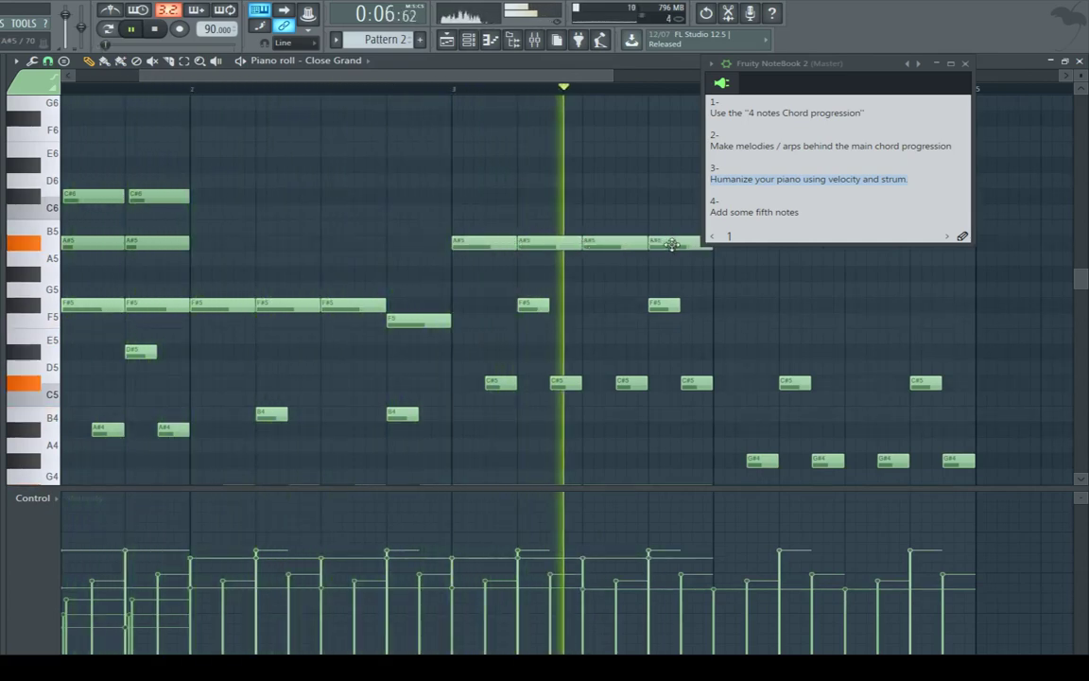
{"action": "left_click_drag", "start_coordinate": [673, 243], "coordinate": [485, 255]}
{"action": "left_click_drag", "start_coordinate": [466, 546], "coordinate": [534, 555]}
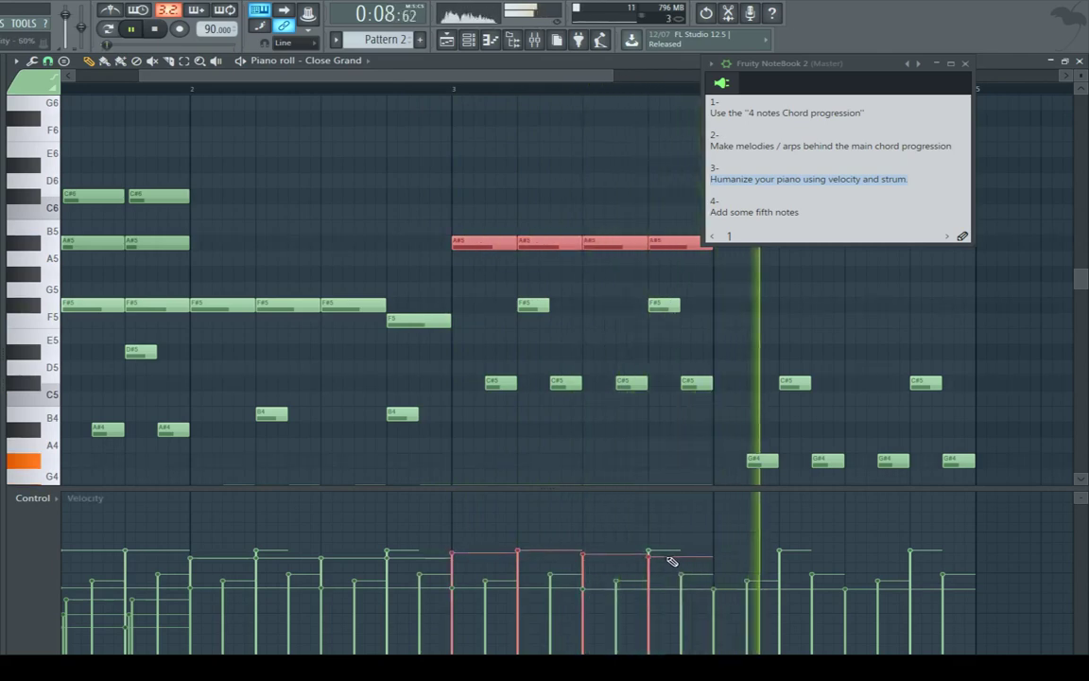
Add a quarter-bar melody of G#5, G#5, D#5 and F5 across bar 4.
{"action": "left_click_drag", "start_coordinate": [610, 79], "coordinate": [701, 79]}
{"action": "left_click", "coordinate": [421, 89]}
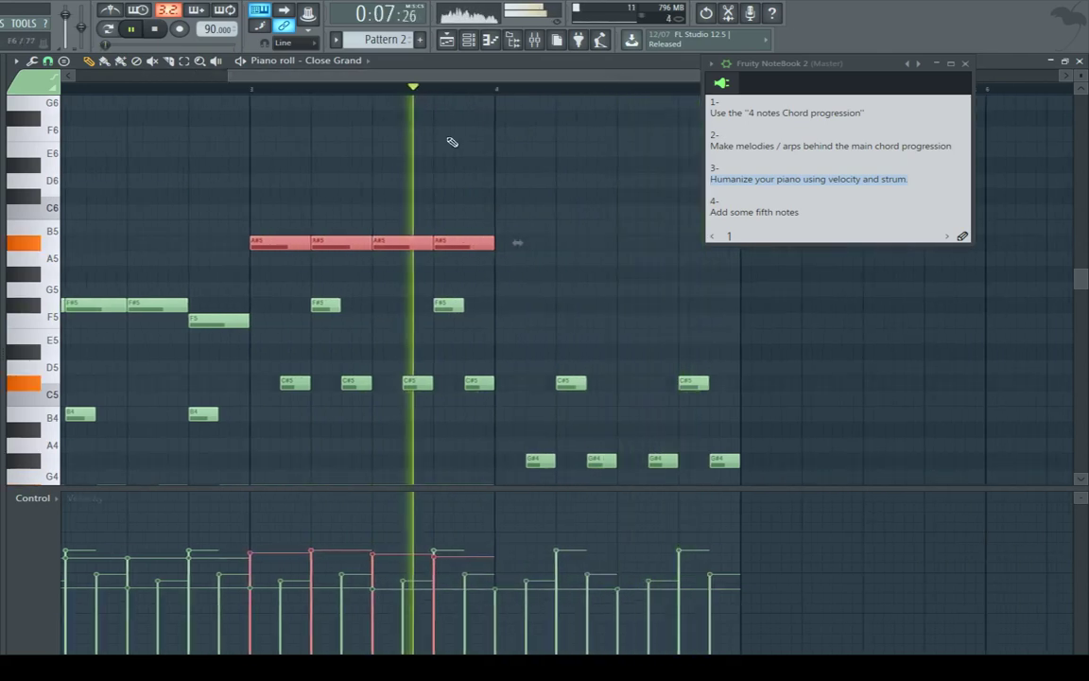
{"action": "key", "text": "space"}
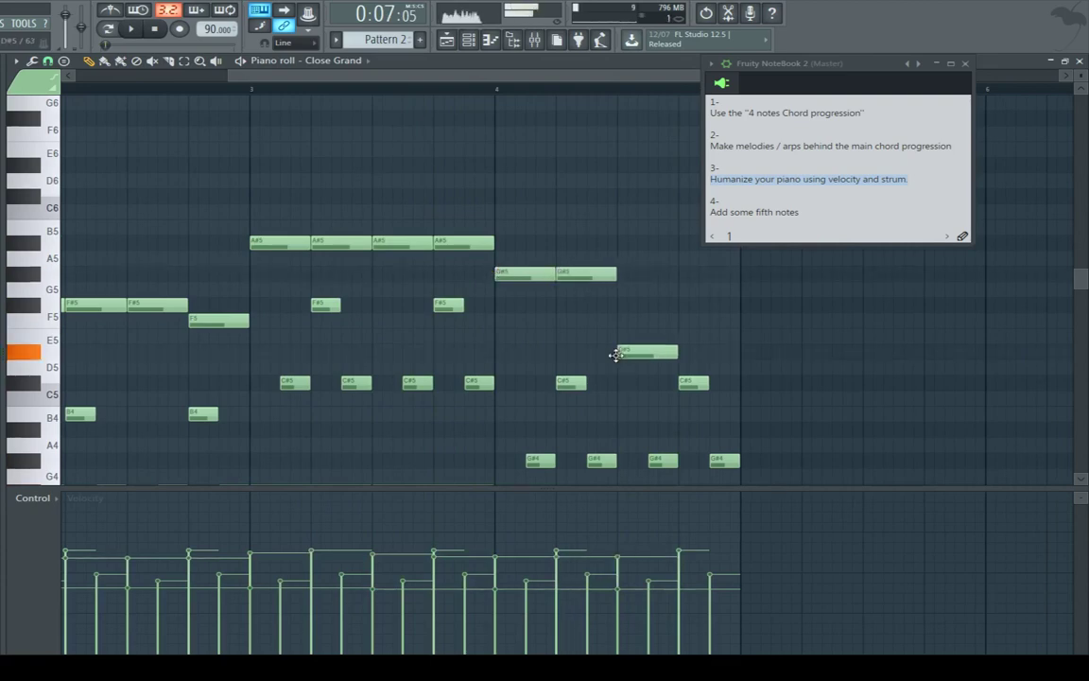
{"action": "key", "text": "space"}
{"action": "left_click_drag", "start_coordinate": [695, 340], "coordinate": [640, 343]}
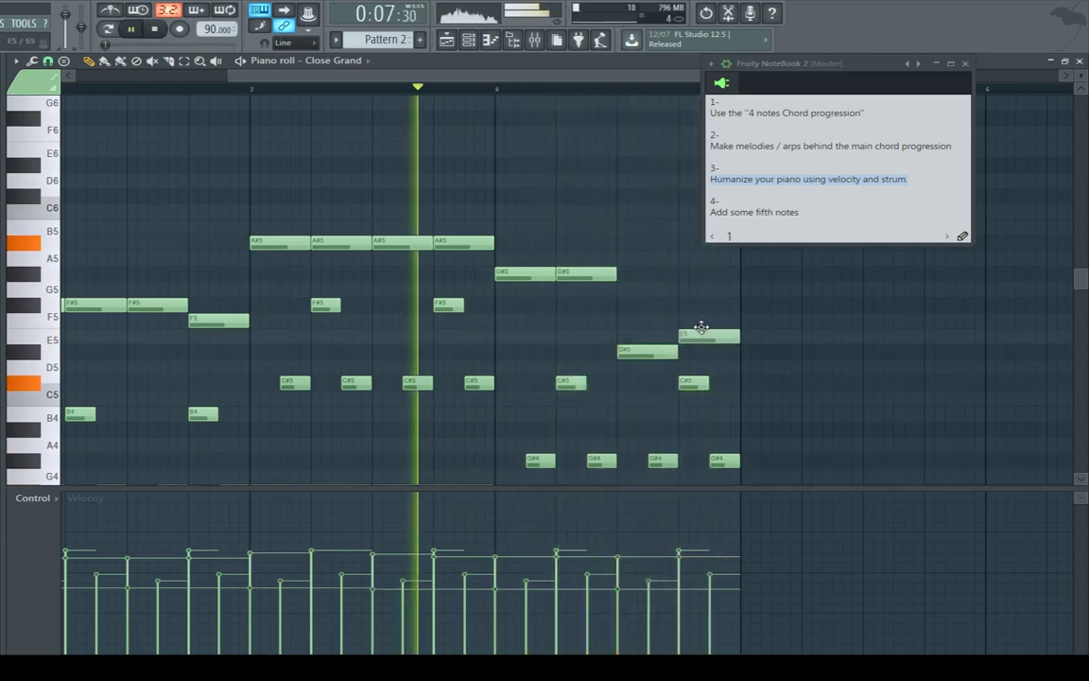
{"action": "left_click_drag", "start_coordinate": [702, 327], "coordinate": [702, 314]}
Listen to the four-bar pattern and review its melody, arpeggio and bass notes.
{"action": "left_click_drag", "start_coordinate": [629, 78], "coordinate": [670, 77]}
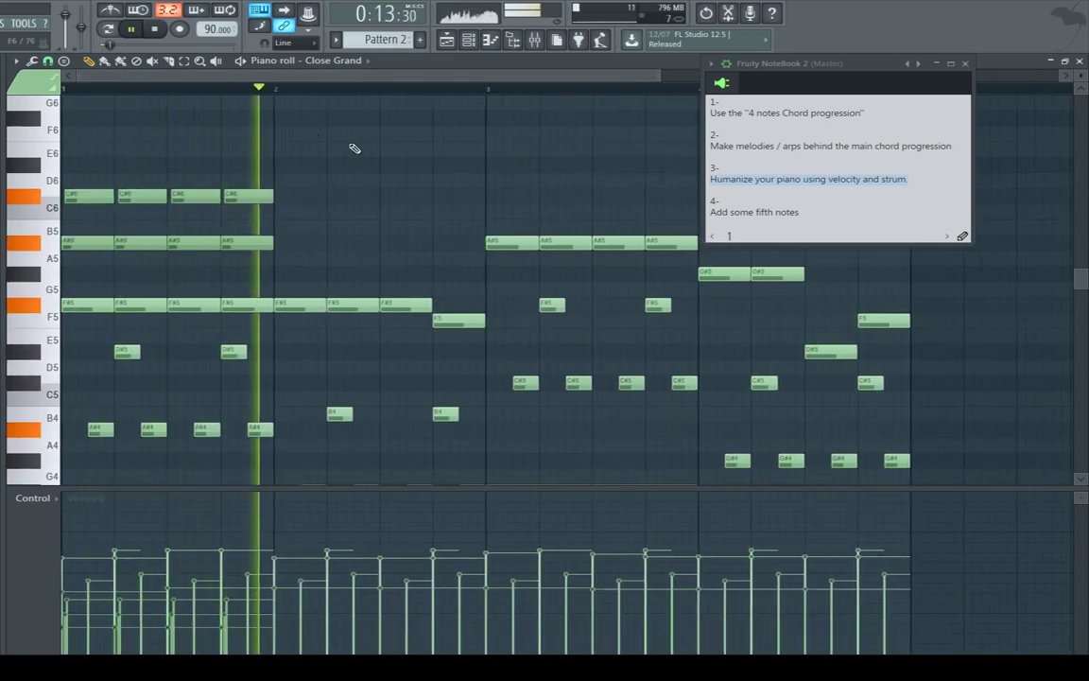
{"action": "scroll", "coordinate": [354, 148], "scroll_direction": "down", "scroll_amount": 6}
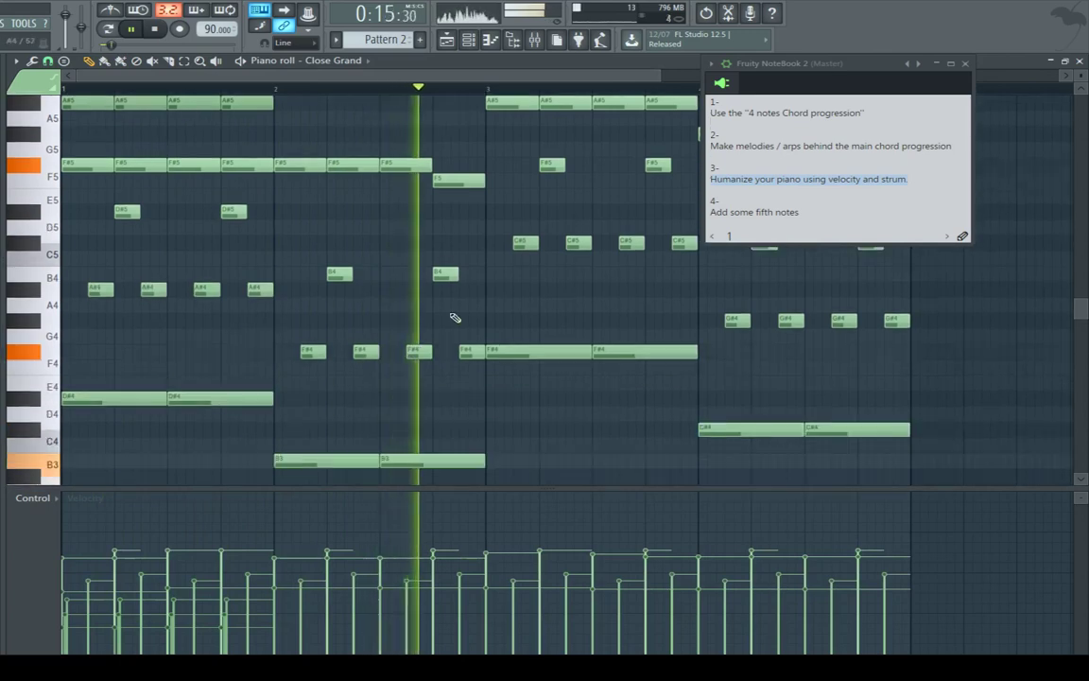
{"action": "scroll", "coordinate": [457, 325], "scroll_direction": "up", "scroll_amount": 7}
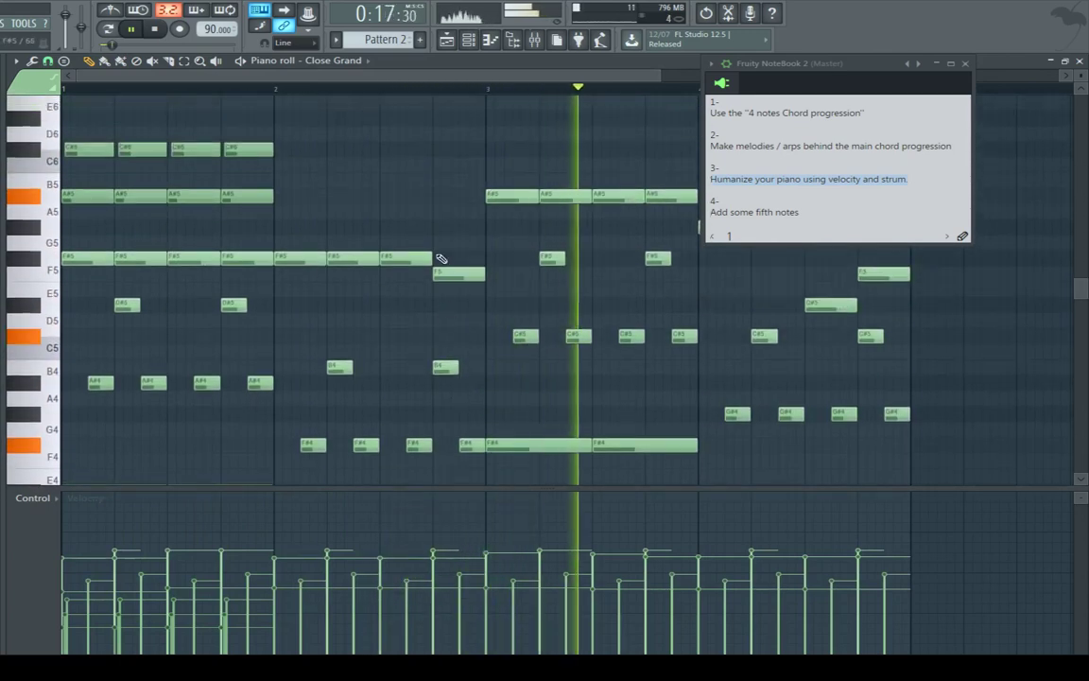
{"action": "scroll", "coordinate": [500, 157], "scroll_direction": "down", "scroll_amount": 1}
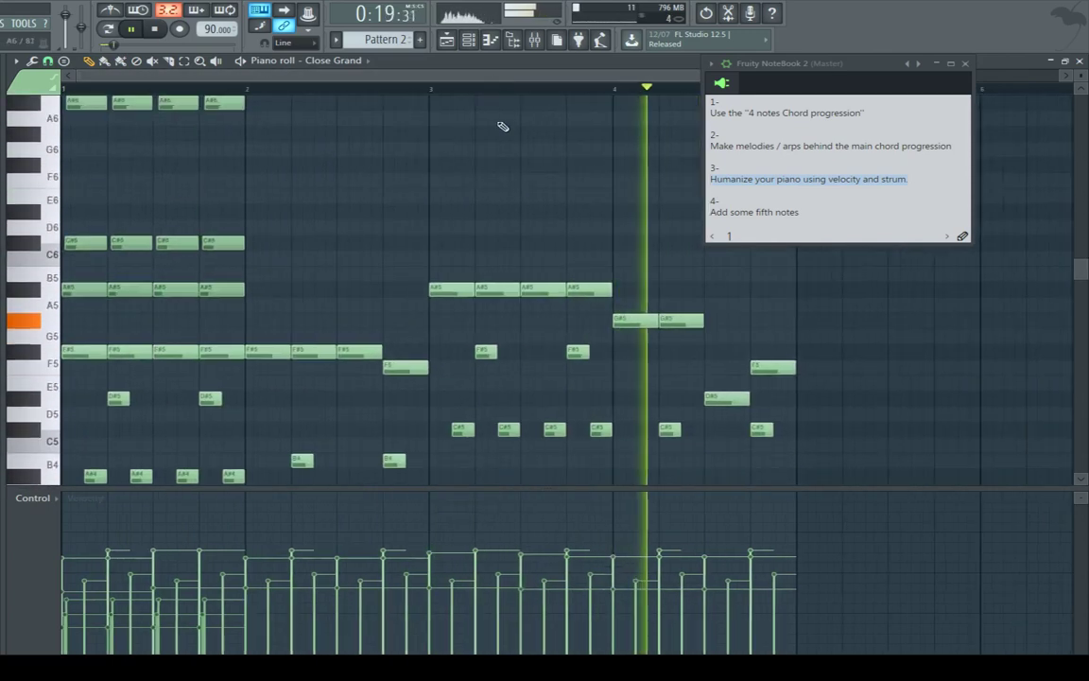
{"action": "scroll", "coordinate": [501, 156], "scroll_direction": "down", "scroll_amount": 3}
{"action": "scroll", "coordinate": [510, 175], "scroll_direction": "down", "scroll_amount": 4}
{"action": "scroll", "coordinate": [388, 121], "scroll_direction": "up", "scroll_amount": 4}
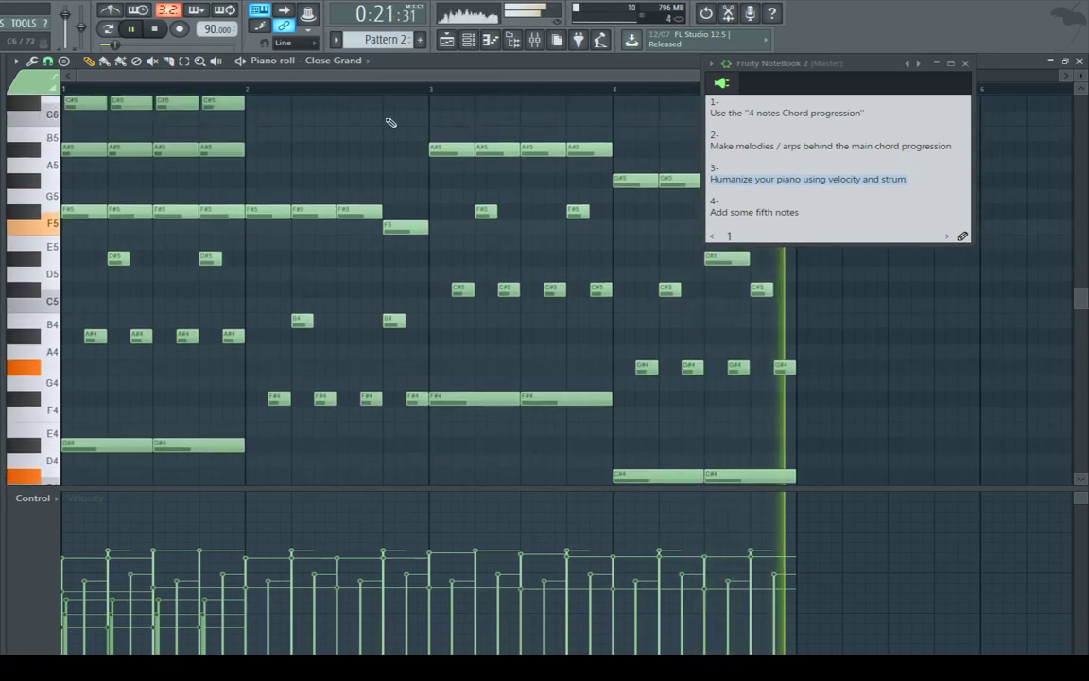
{"action": "scroll", "coordinate": [306, 133], "scroll_direction": "up", "scroll_amount": 1}
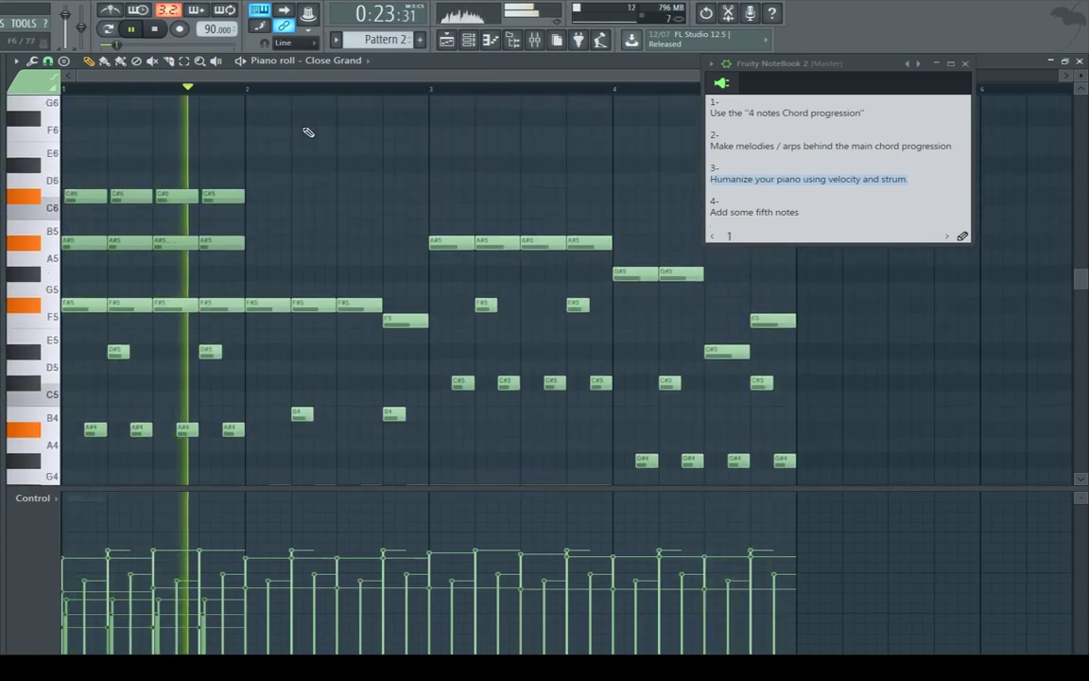
Add quarter-bar D#7 notes on the second and third quarters of bar 1 with lowered velocity.
{"action": "left_click", "coordinate": [294, 182]}
{"action": "key", "text": "space"}
{"action": "left_click_drag", "start_coordinate": [297, 186], "coordinate": [84, 126]}
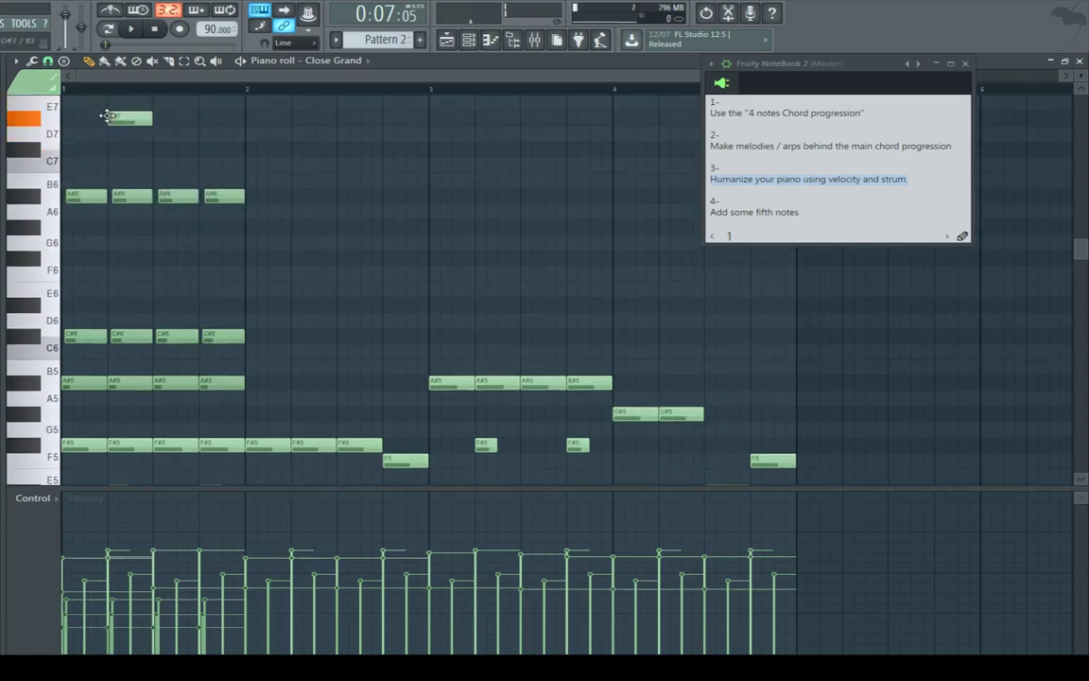
{"action": "left_click", "coordinate": [129, 118], "text": "ctrl"}
{"action": "scroll", "coordinate": [183, 193], "scroll_direction": "up", "scroll_amount": 3}
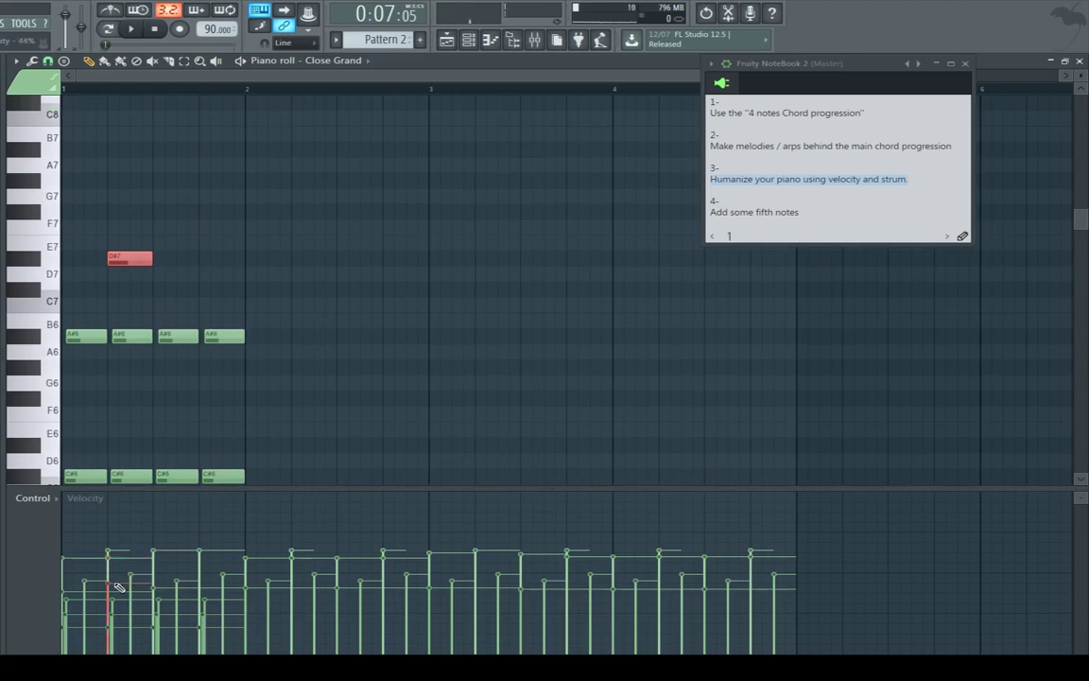
{"action": "key", "text": "space"}
{"action": "left_click_drag", "start_coordinate": [167, 259], "coordinate": [201, 275]}
{"action": "key", "text": "space"}
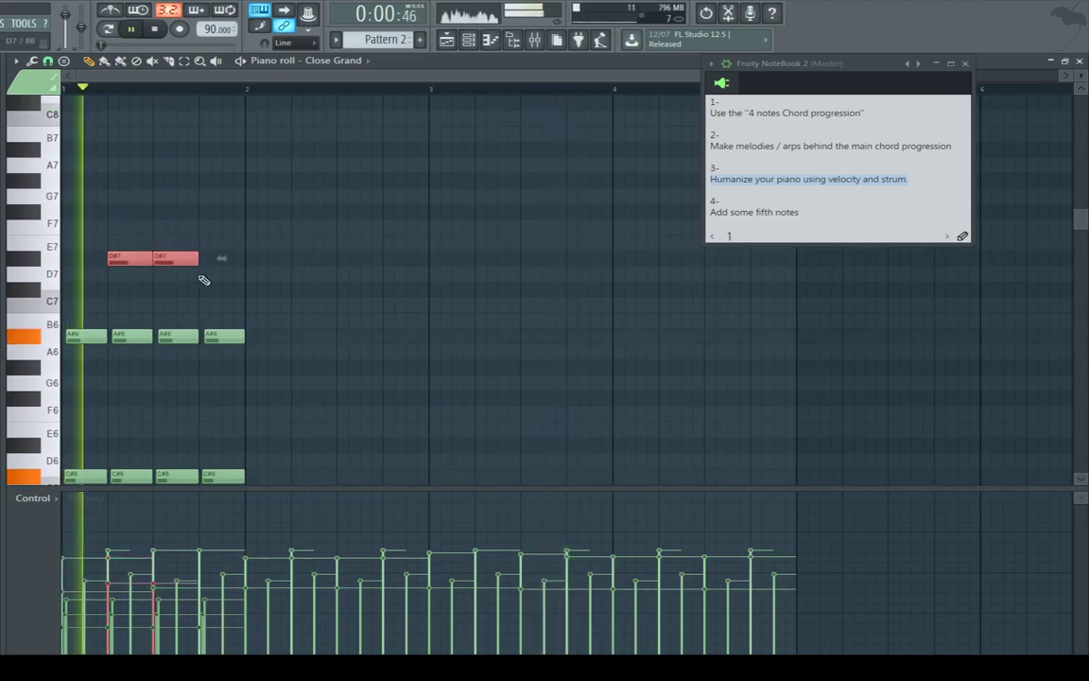
Raise the two D#7 notes' velocity and add a quarter-bar C#7 note on the last quarter of bar 1.
{"action": "left_click", "coordinate": [154, 531]}
{"action": "left_click", "coordinate": [110, 558]}
{"action": "left_click_drag", "start_coordinate": [129, 559], "coordinate": [156, 565]}
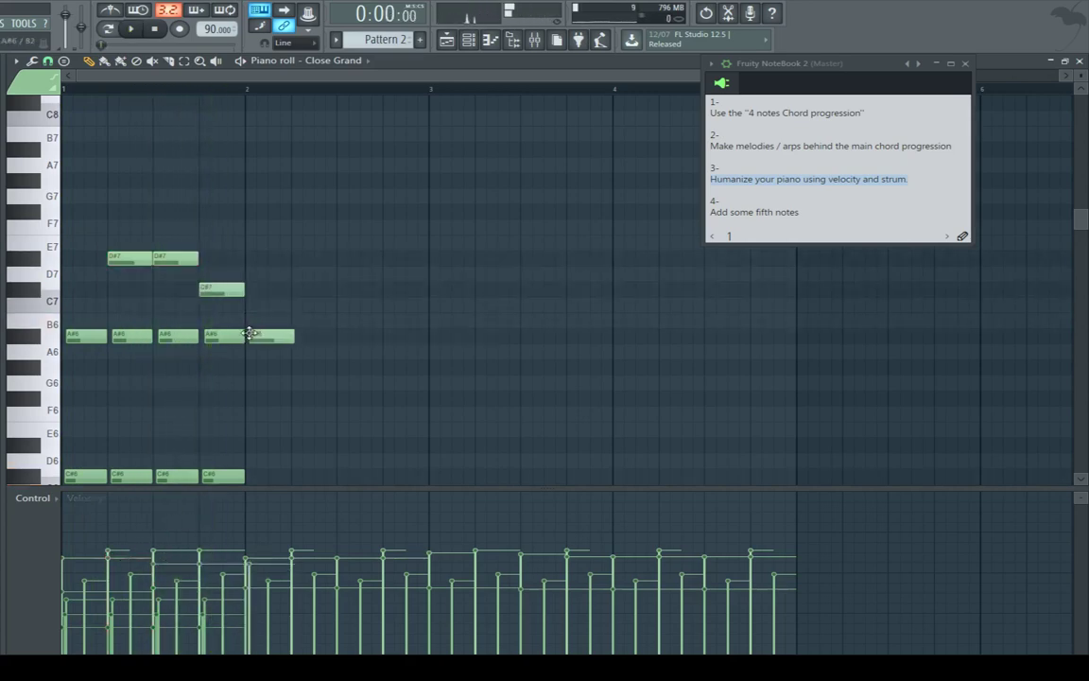
Continue the upper melody in quarter-bar notes with three A#6 and a G#6 in bar 2, and four F#6 in bar 3.
{"action": "left_click", "coordinate": [295, 336]}
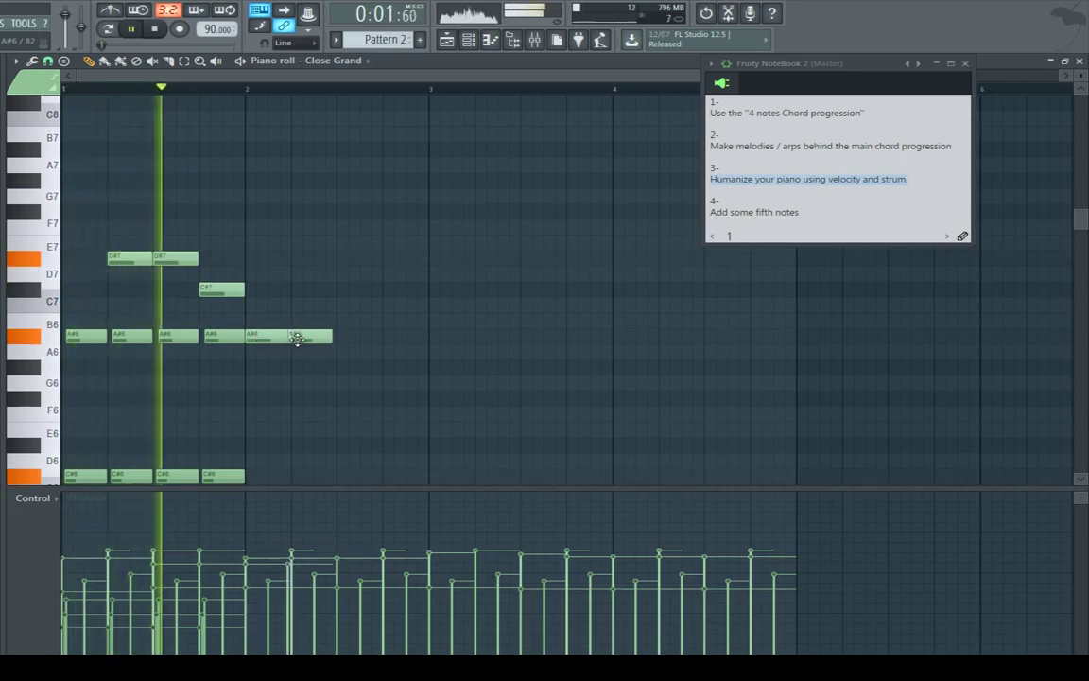
{"action": "left_click", "coordinate": [338, 339]}
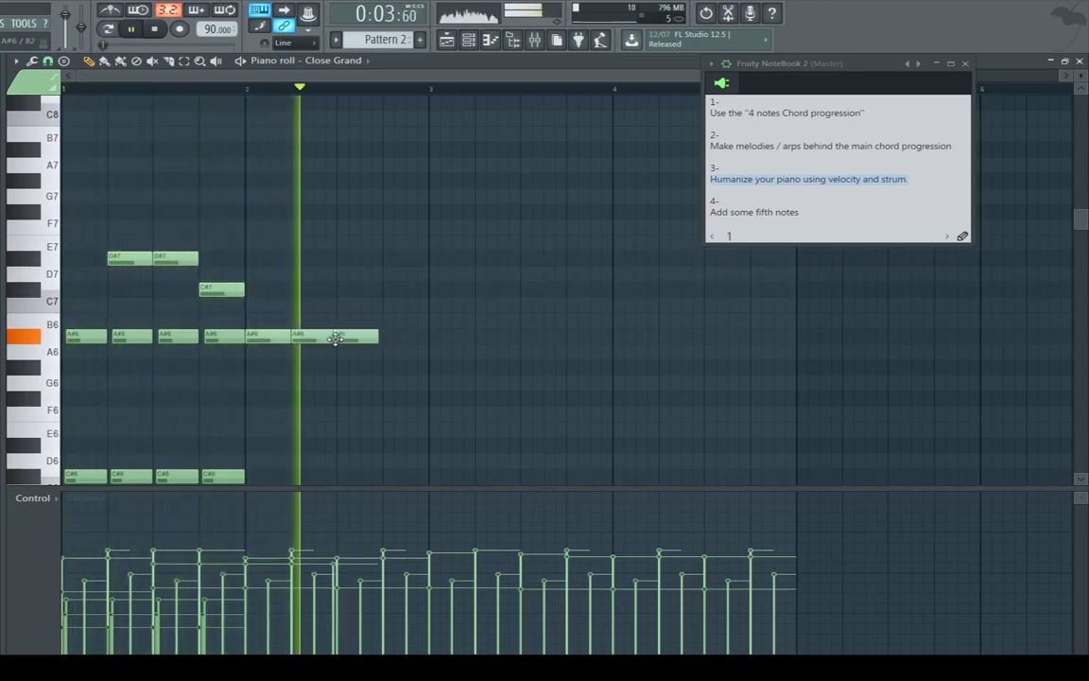
{"action": "left_click", "coordinate": [384, 339]}
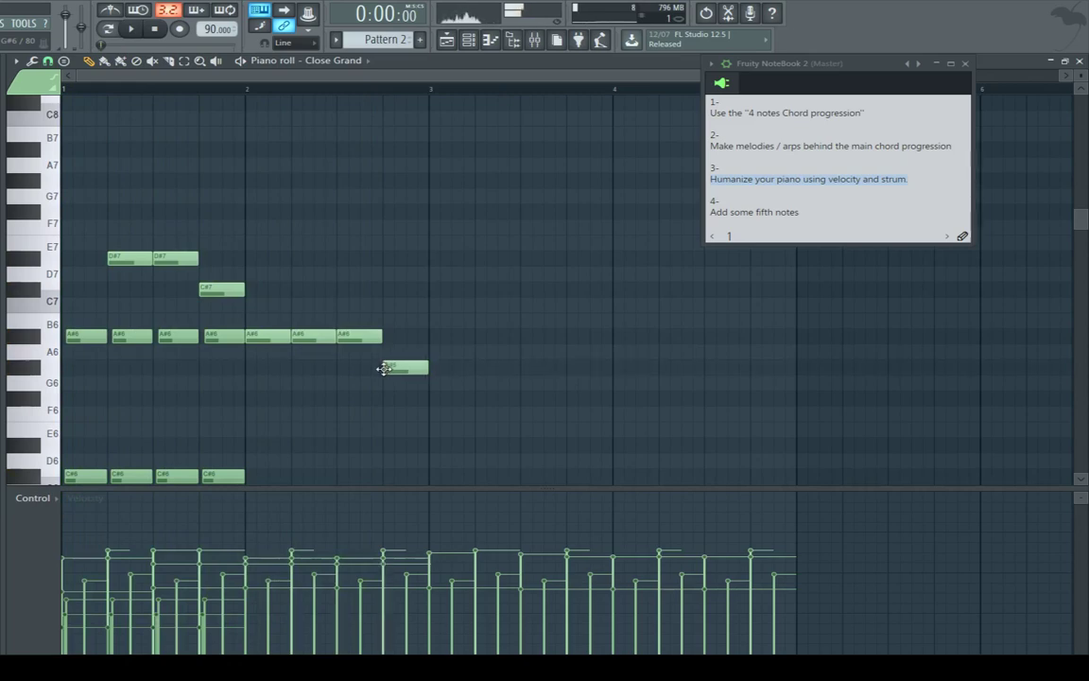
{"action": "left_click", "coordinate": [523, 399]}
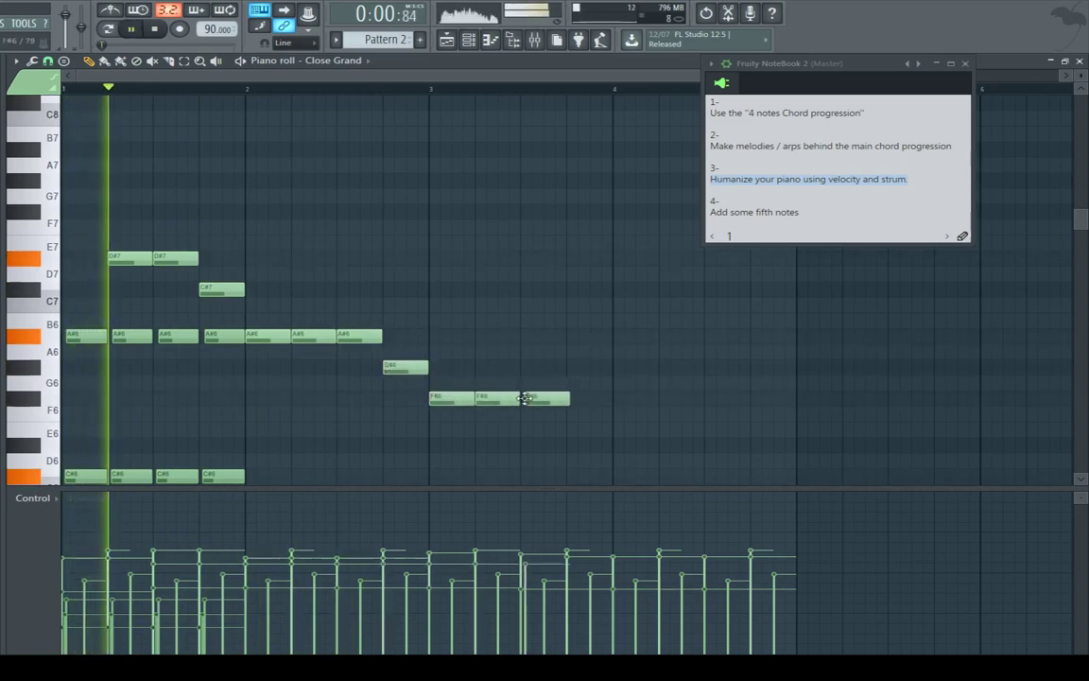
{"action": "left_click", "coordinate": [570, 399]}
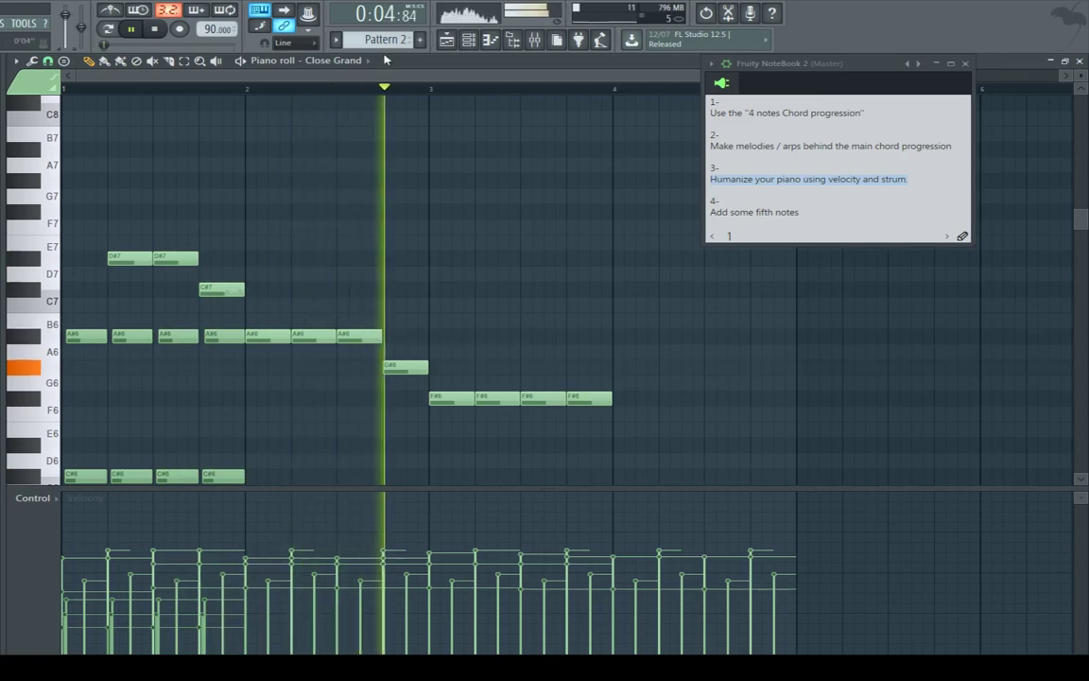
Extend the upper melody through bar 4 with three quarter-bar C#6 notes and a B5 note.
{"action": "left_click_drag", "start_coordinate": [435, 77], "coordinate": [478, 83]}
{"action": "scroll", "coordinate": [563, 253], "scroll_direction": "down", "scroll_amount": 3}
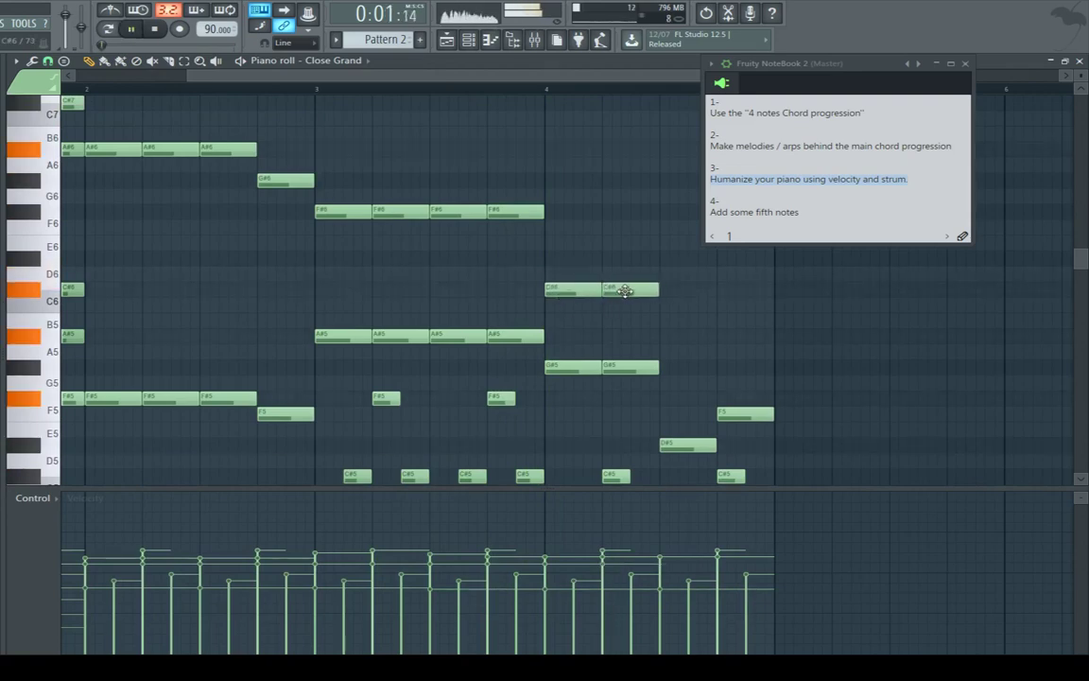
{"action": "left_click_drag", "start_coordinate": [717, 314], "coordinate": [723, 331]}
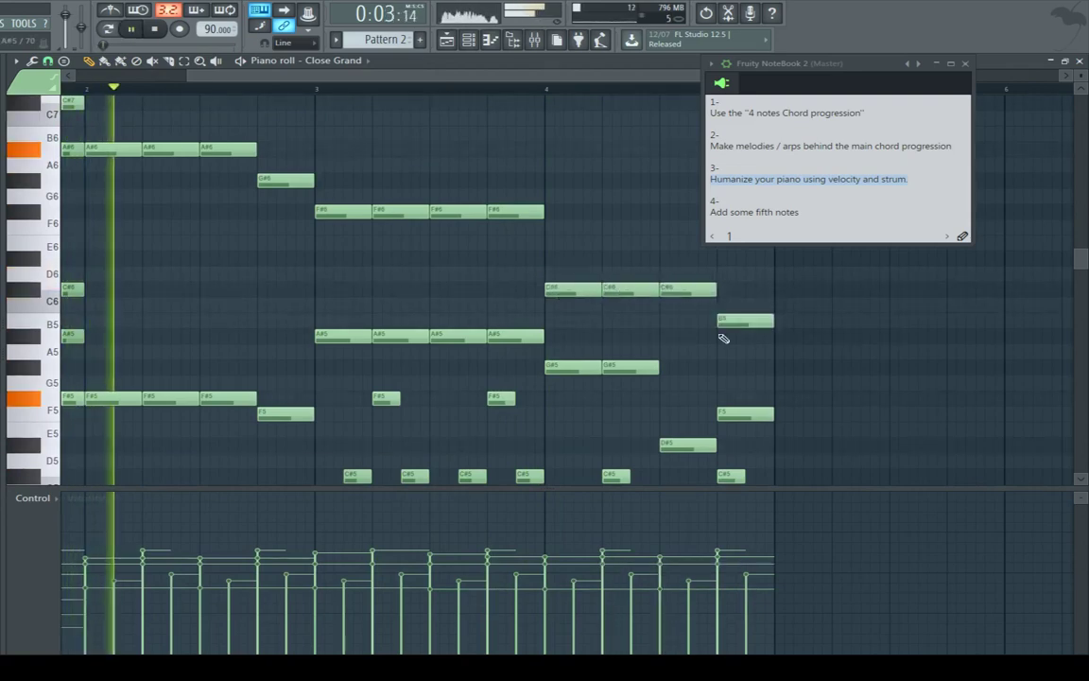
Try C6 for the last upper melody note in bar 4, and settle on A#5.
{"action": "left_click_drag", "start_coordinate": [597, 74], "coordinate": [627, 72]}
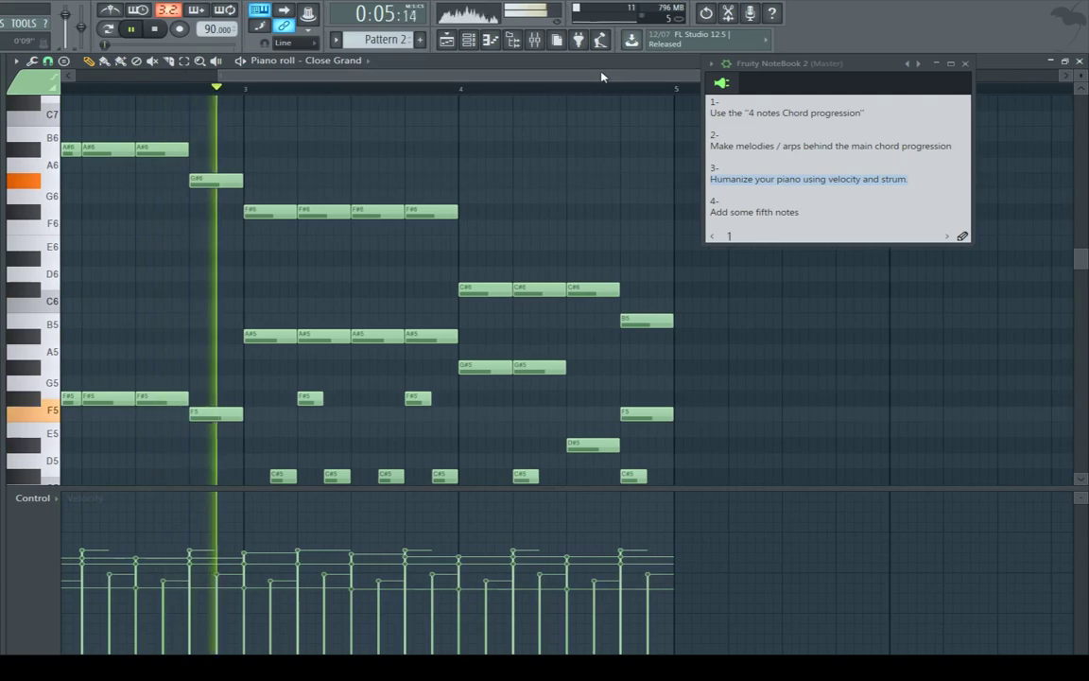
{"action": "scroll", "coordinate": [652, 331], "scroll_direction": "down", "scroll_amount": 2}
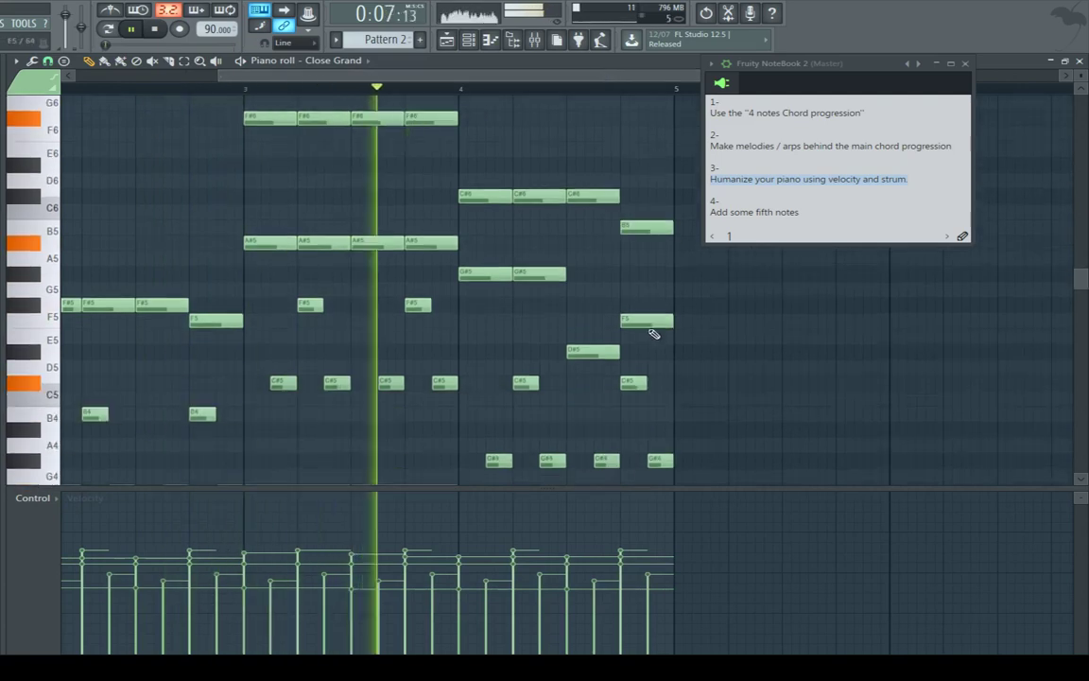
{"action": "scroll", "coordinate": [651, 331], "scroll_direction": "up", "scroll_amount": 2}
{"action": "left_click_drag", "start_coordinate": [652, 320], "coordinate": [649, 302]}
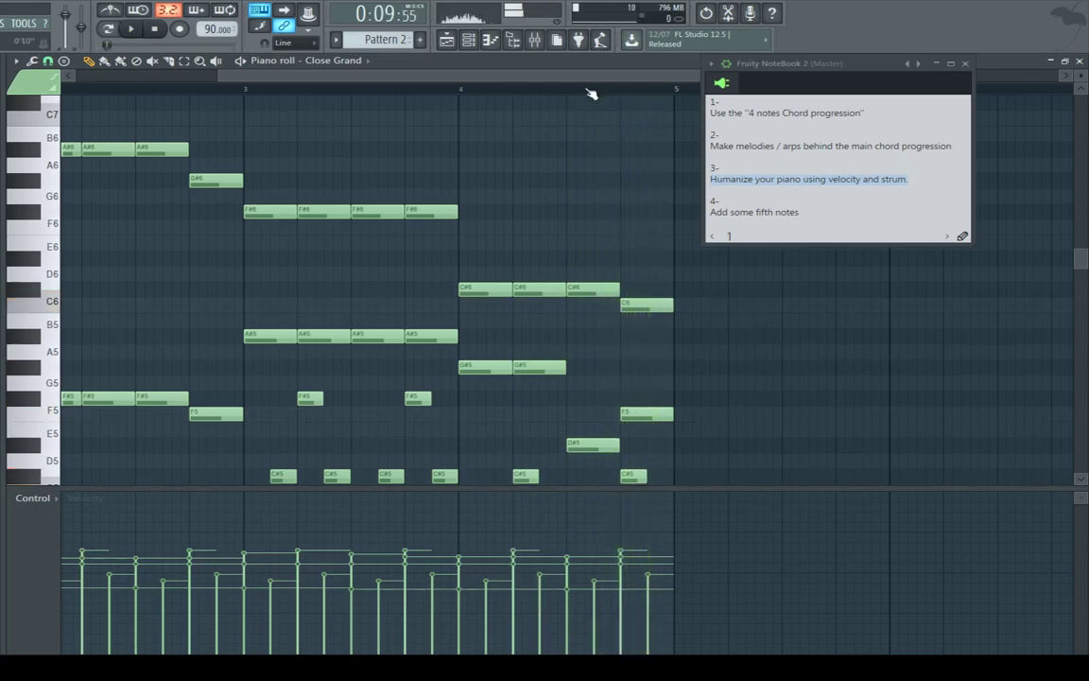
{"action": "left_click_drag", "start_coordinate": [644, 305], "coordinate": [646, 338]}
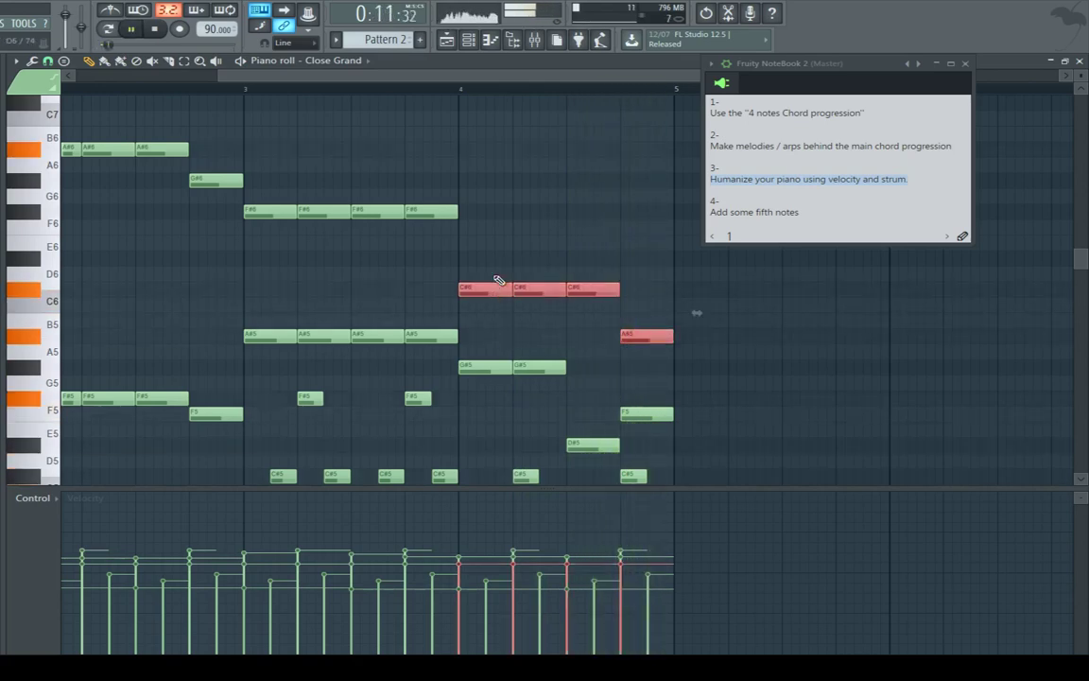
{"action": "left_click_drag", "start_coordinate": [480, 76], "coordinate": [80, 75]}
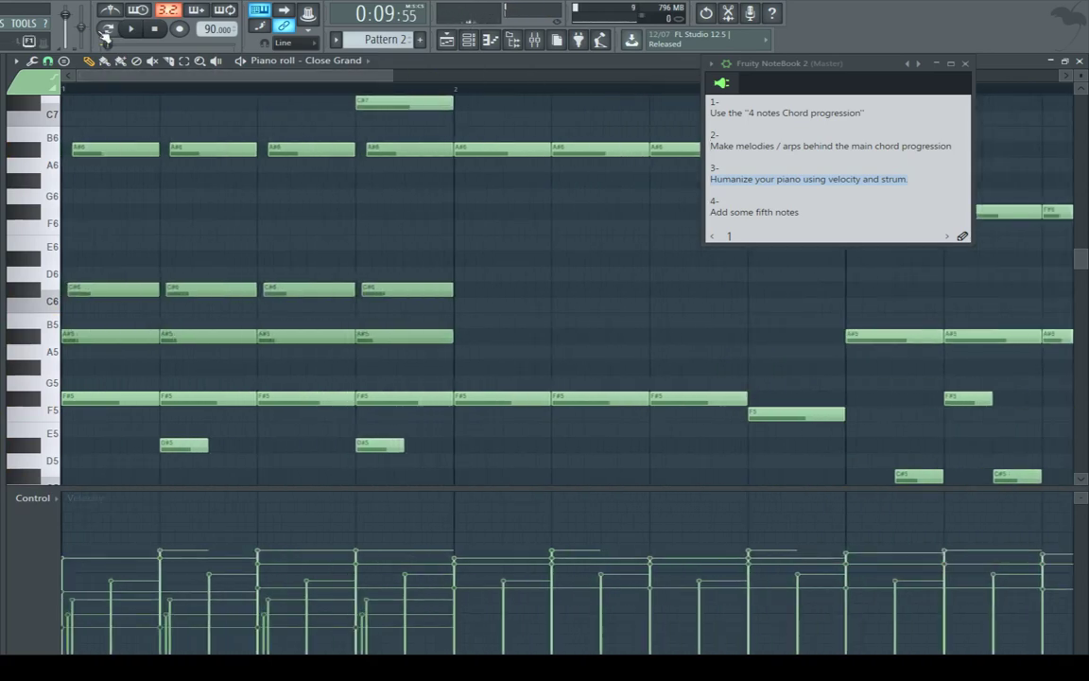
Strum the B4, F5 and G#6 chord on the last quarter of bar 2 and stagger its note velocities at softer levels.
{"action": "scroll", "coordinate": [284, 213], "scroll_direction": "up", "scroll_amount": 2}
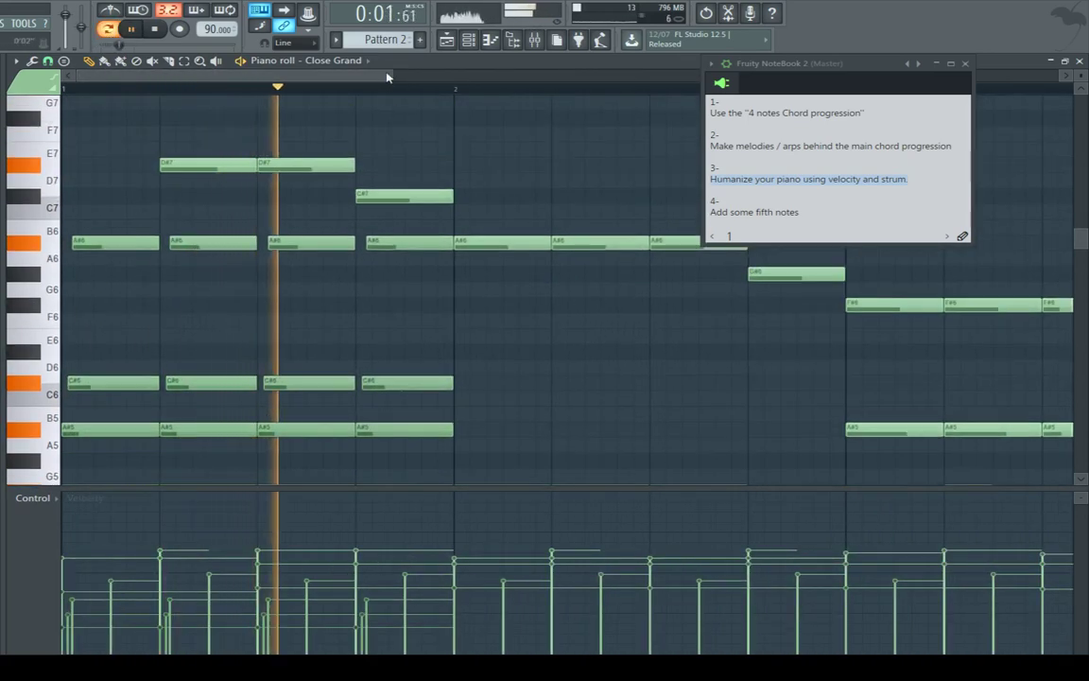
{"action": "left_click_drag", "start_coordinate": [389, 75], "coordinate": [407, 78]}
{"action": "key", "text": "space"}
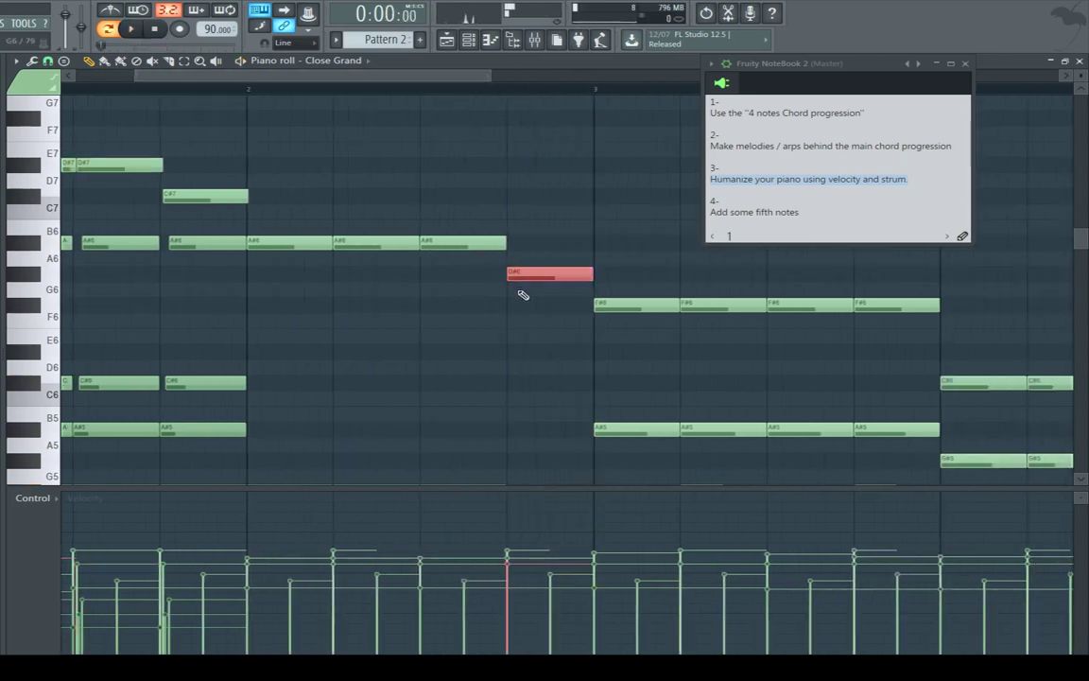
{"action": "scroll", "coordinate": [526, 294], "scroll_direction": "down", "scroll_amount": 6}
{"action": "scroll", "coordinate": [541, 272], "scroll_direction": "up", "scroll_amount": 1}
{"action": "left_click_drag", "start_coordinate": [525, 236], "coordinate": [531, 374]}
{"action": "scroll", "coordinate": [540, 380], "scroll_direction": "down", "scroll_amount": 5}
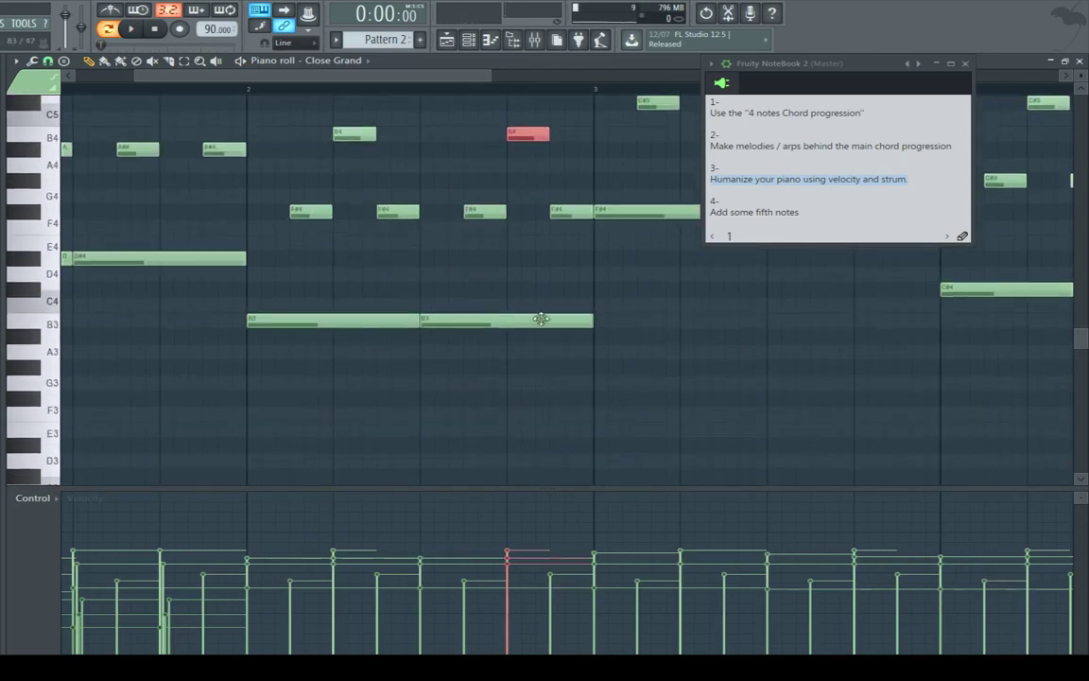
{"action": "scroll", "coordinate": [541, 317], "scroll_direction": "up", "scroll_amount": 6}
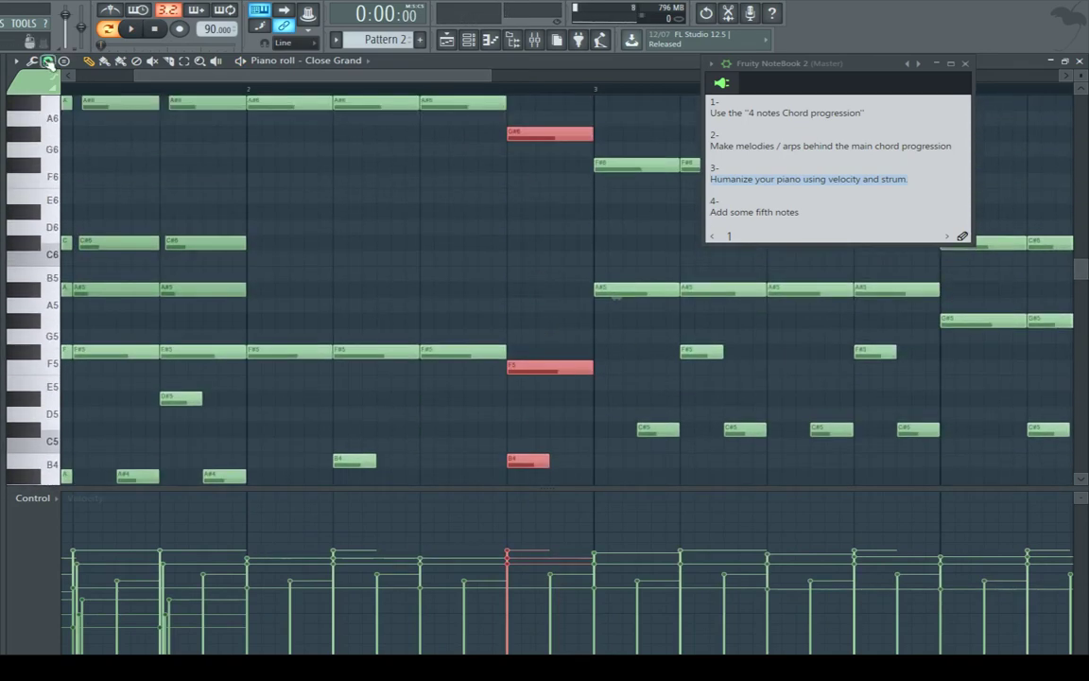
{"action": "left_click", "coordinate": [32, 61]}
{"action": "left_click", "coordinate": [72, 222]}
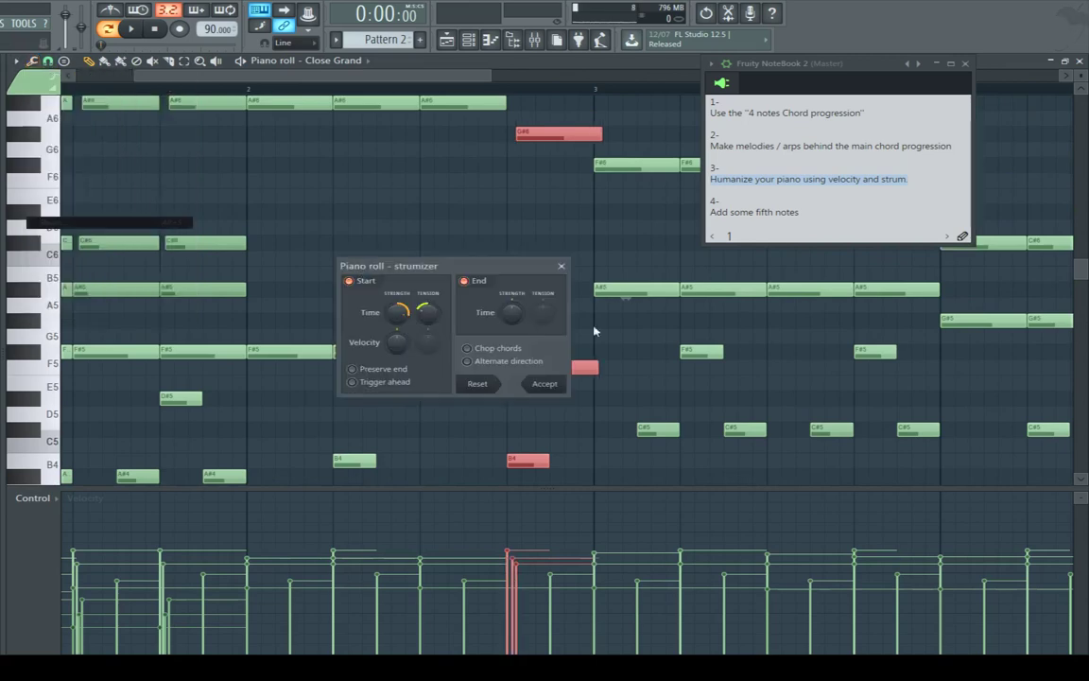
{"action": "left_click", "coordinate": [537, 388]}
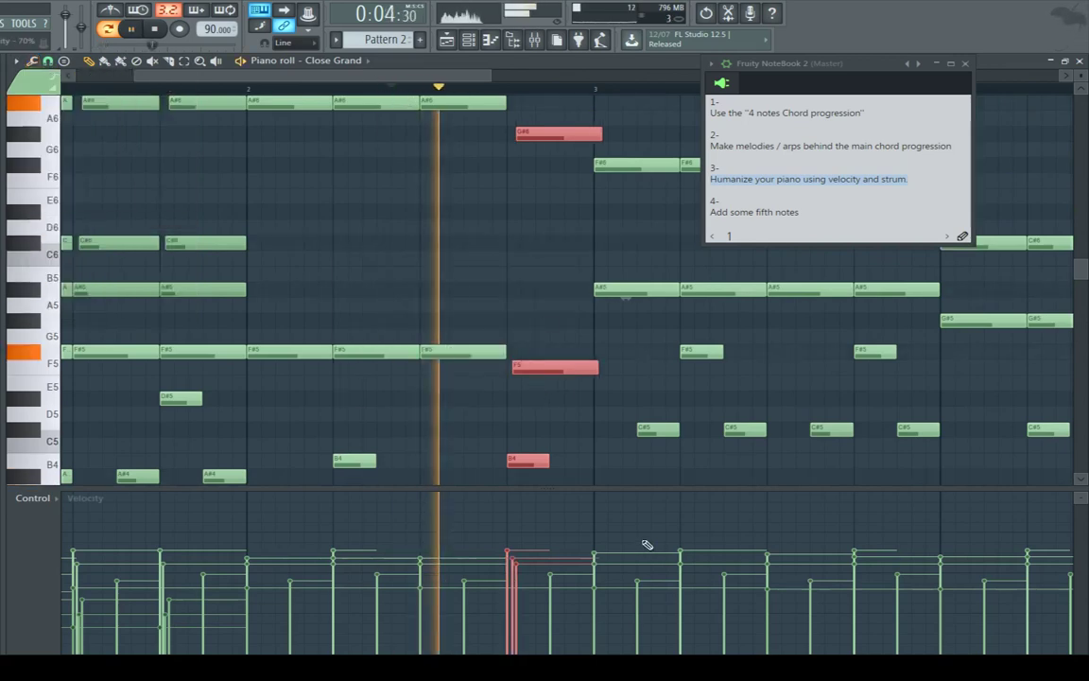
{"action": "key", "text": "space"}
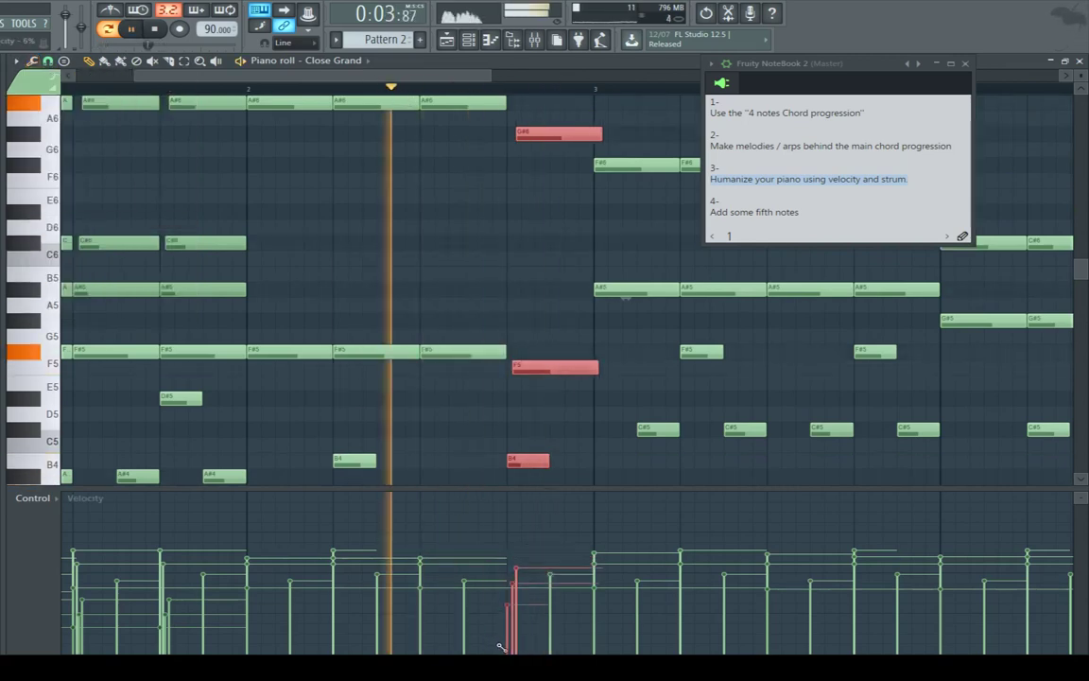
{"action": "key", "text": "space"}
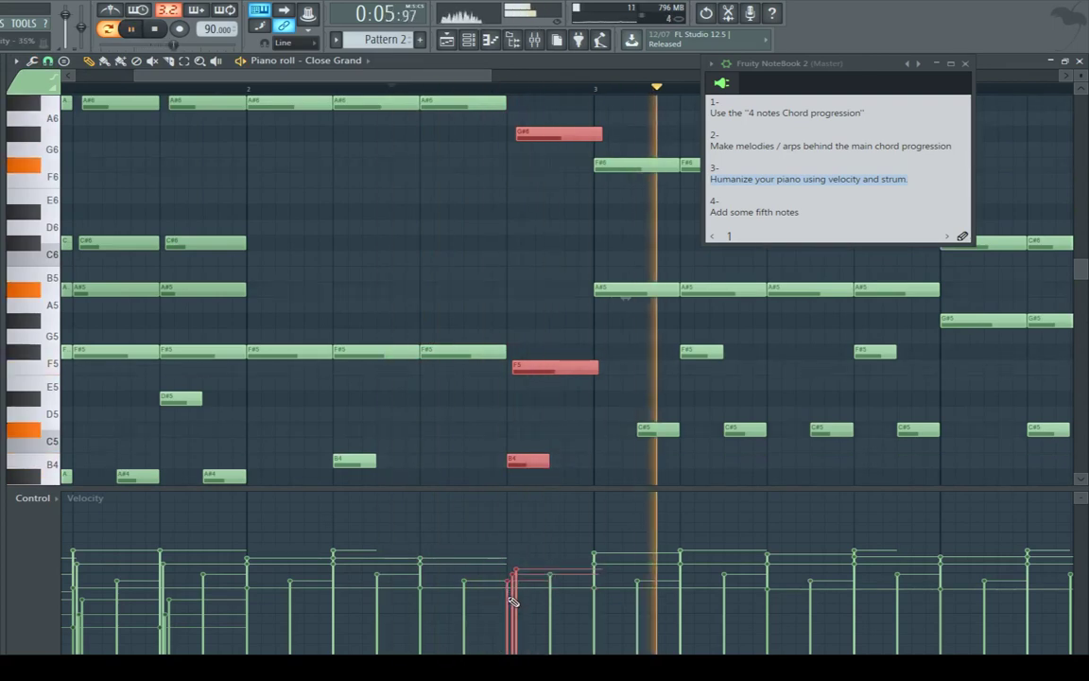
Strum the F#4, A#5 and F#6 chord at the start of bar 3 and lower the velocity of its lower notes.
{"action": "left_click_drag", "start_coordinate": [478, 77], "coordinate": [535, 80]}
{"action": "scroll", "coordinate": [534, 189], "scroll_direction": "up", "scroll_amount": 2}
{"action": "left_click_drag", "start_coordinate": [461, 204], "coordinate": [474, 421]}
{"action": "scroll", "coordinate": [464, 429], "scroll_direction": "down", "scroll_amount": 5}
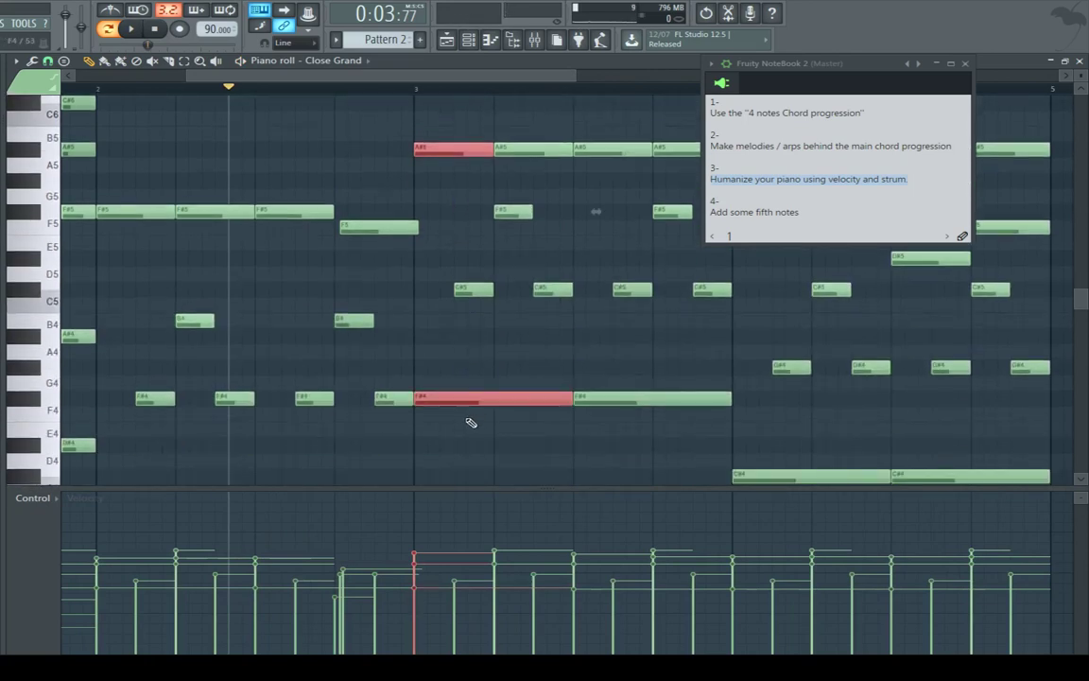
{"action": "key", "text": "alt+s"}
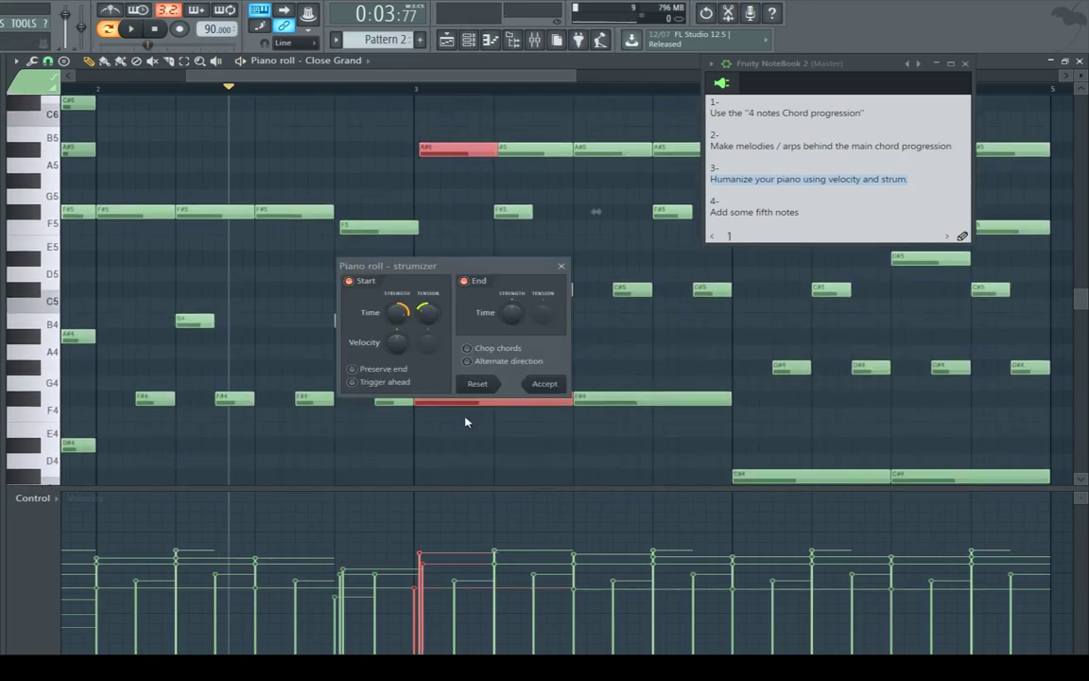
{"action": "left_click", "coordinate": [544, 384]}
{"action": "scroll", "coordinate": [540, 386], "scroll_direction": "up", "scroll_amount": 4}
{"action": "key", "text": "space"}
{"action": "left_click_drag", "start_coordinate": [425, 561], "coordinate": [422, 584]}
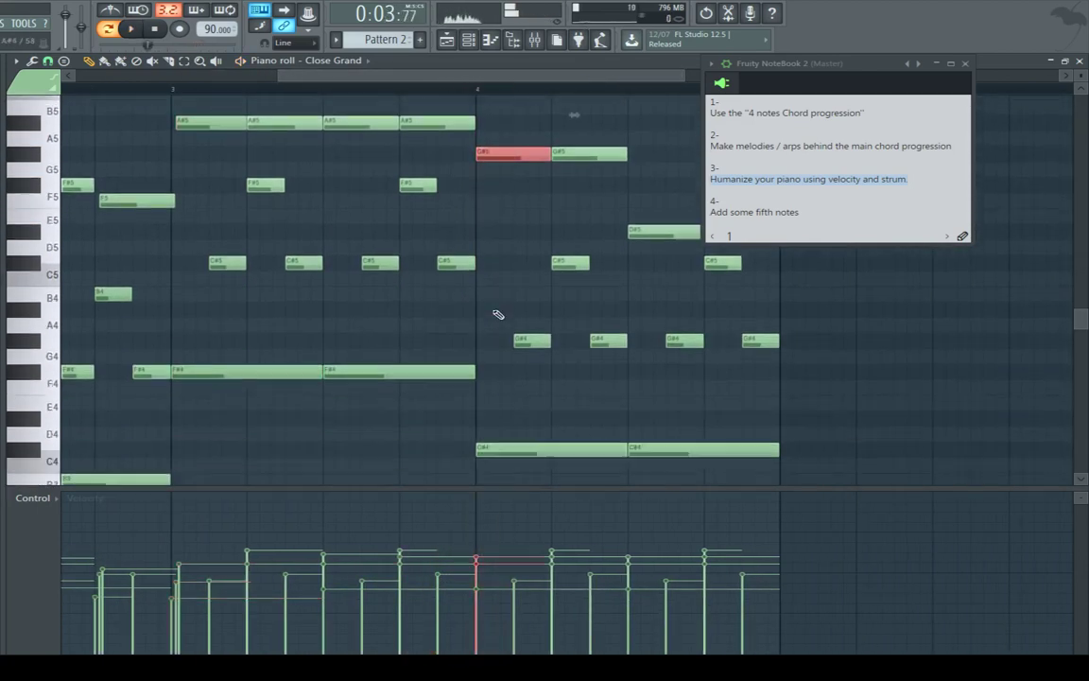
Strum the C#4, G#5 and C#6 chord at the start of bar 4 and soften its velocities in a staggered pattern.
{"action": "scroll", "coordinate": [529, 420], "scroll_direction": "up", "scroll_amount": 3}
{"action": "key", "text": "alt+s"}
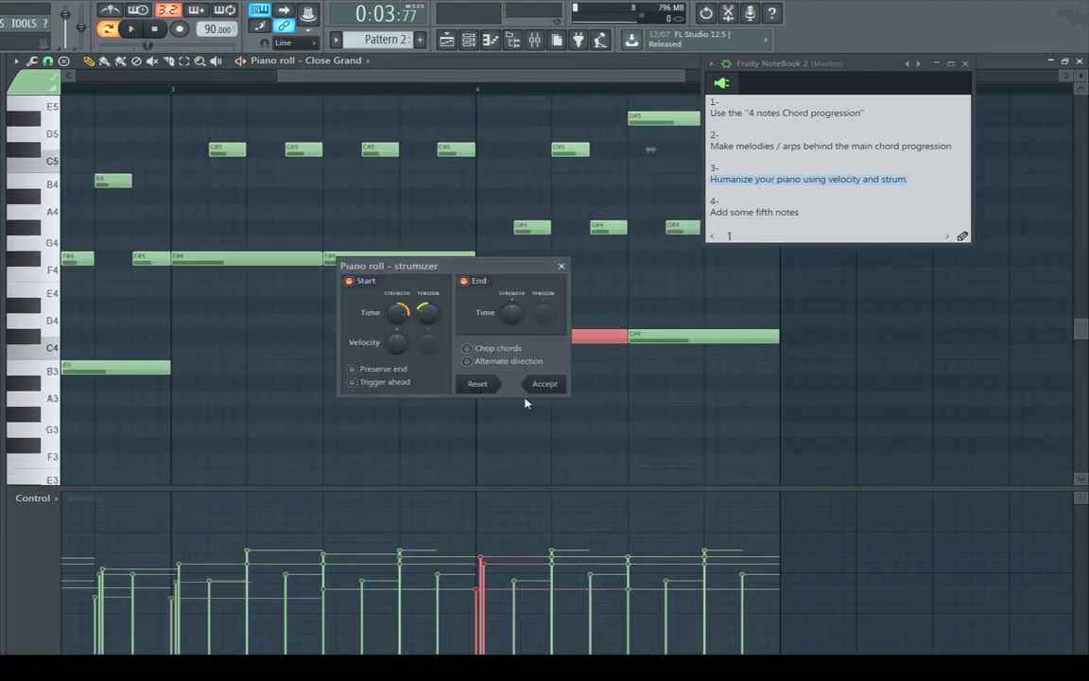
{"action": "left_click", "coordinate": [546, 384]}
{"action": "scroll", "coordinate": [548, 401], "scroll_direction": "up", "scroll_amount": 3}
{"action": "key", "text": "space"}
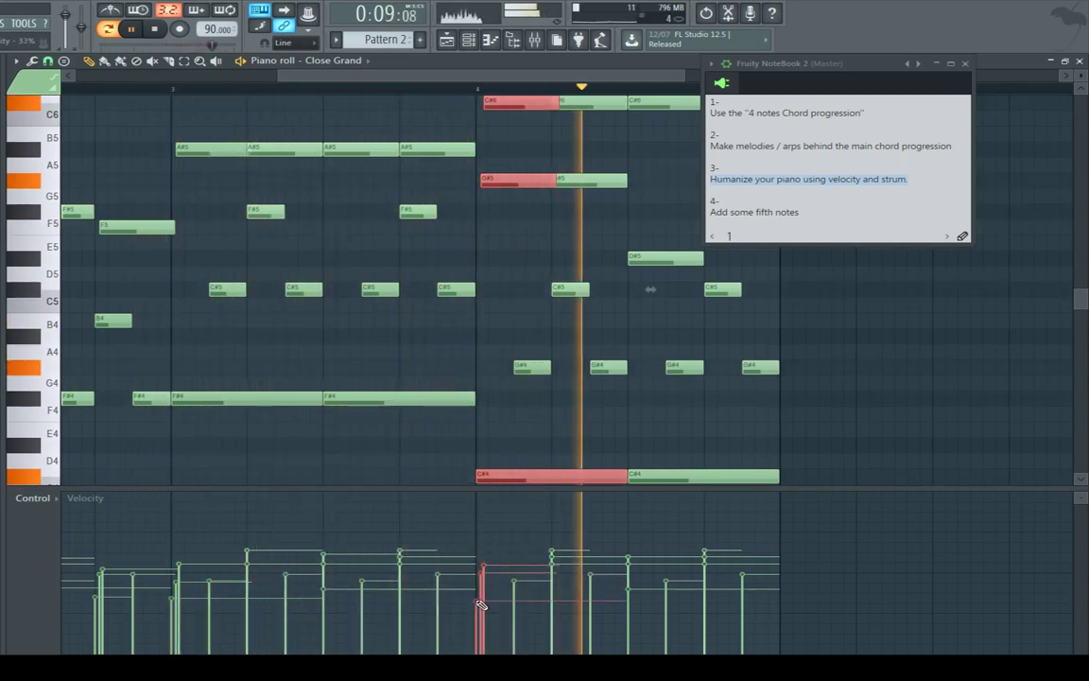
Lower the velocity of the C#4 and D#5 notes starting on the third quarter of bar 4.
{"action": "scroll", "coordinate": [649, 80], "scroll_direction": "down", "scroll_amount": 2}
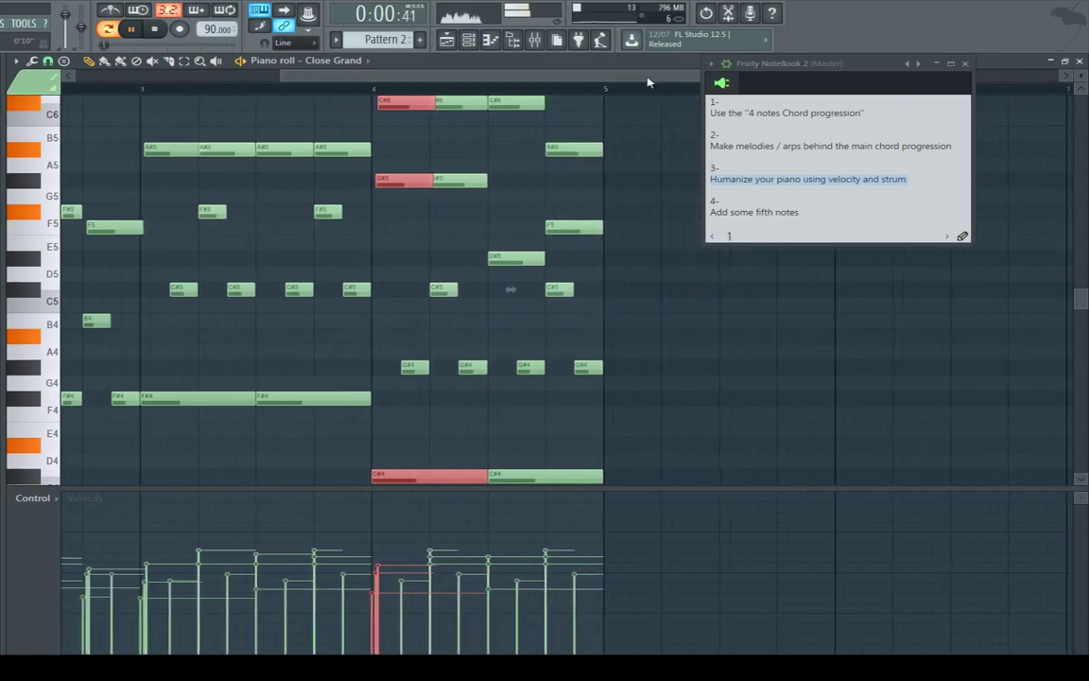
{"action": "scroll", "coordinate": [551, 310], "scroll_direction": "down", "scroll_amount": 3}
{"action": "scroll", "coordinate": [533, 166], "scroll_direction": "up", "scroll_amount": 2}
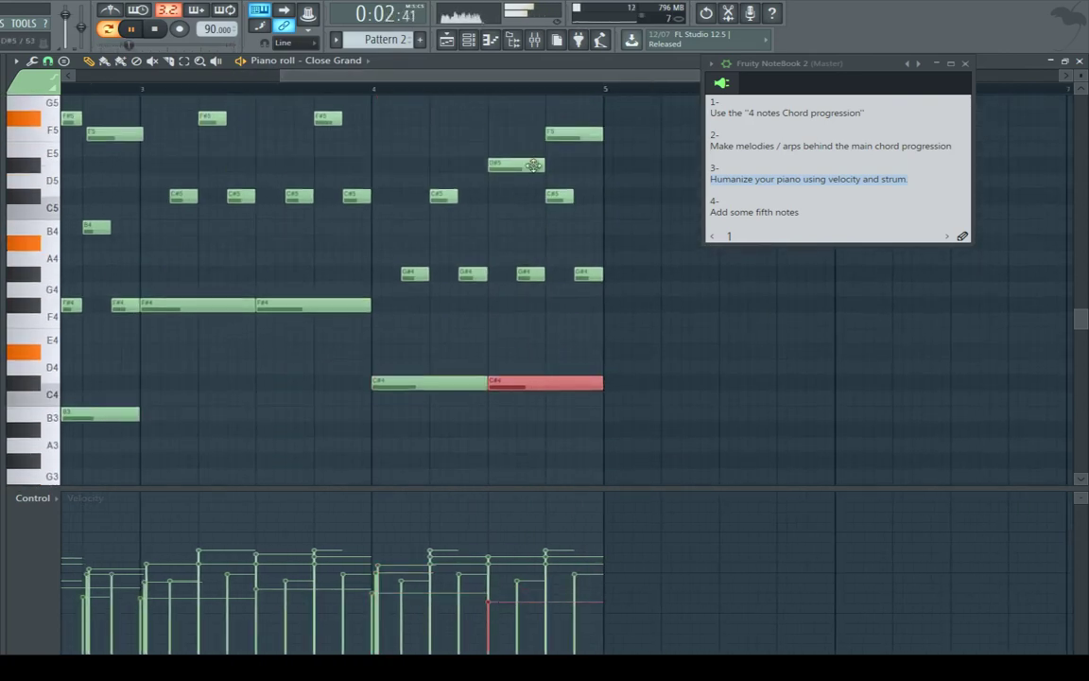
{"action": "scroll", "coordinate": [567, 195], "scroll_direction": "up", "scroll_amount": 9}
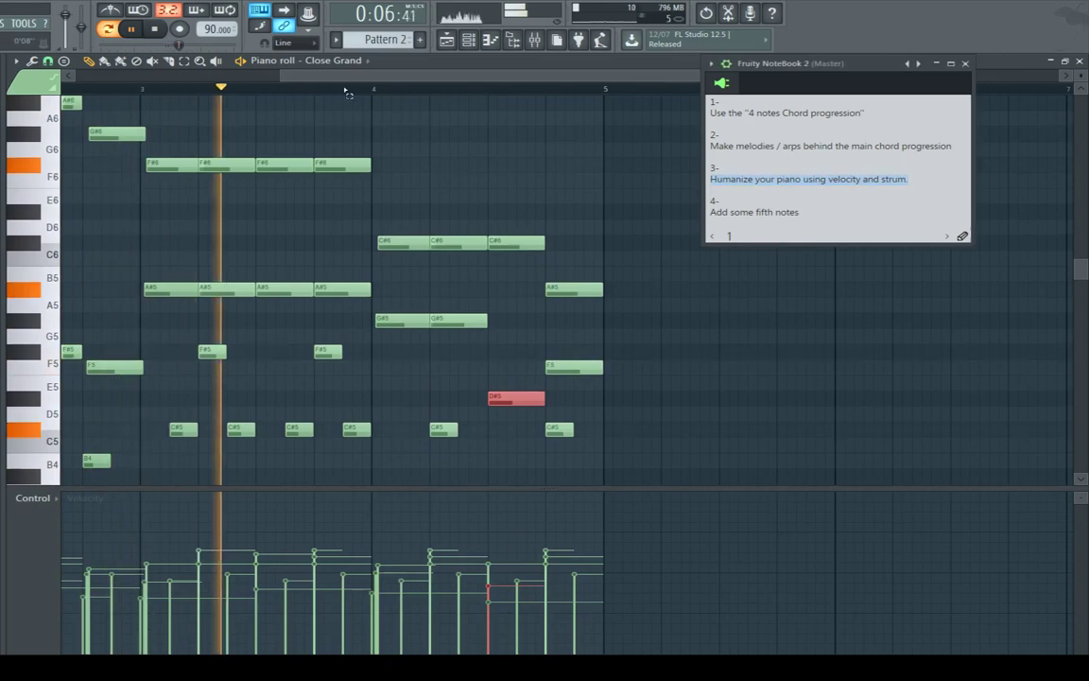
{"action": "left_click_drag", "start_coordinate": [510, 76], "coordinate": [345, 81]}
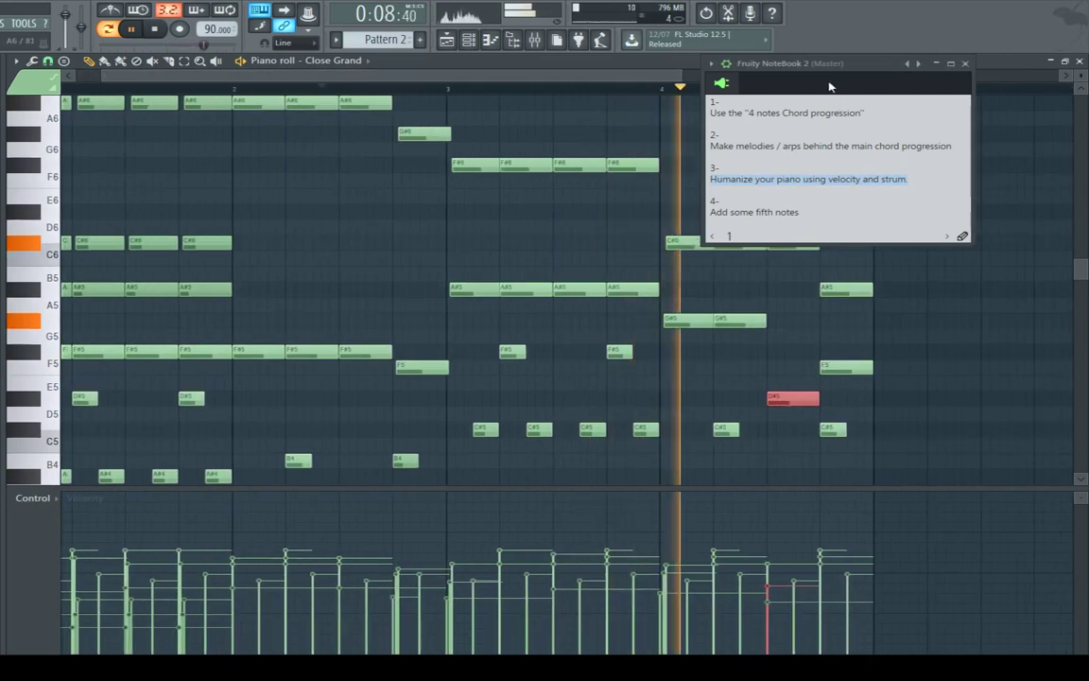
Move the notebook window clear of the notes and fill bar 2 with four strummed, soft quarter-bar pairs of D#6 and F#6.
{"action": "left_click_drag", "start_coordinate": [834, 74], "coordinate": [975, 134]}
{"action": "left_click_drag", "start_coordinate": [464, 77], "coordinate": [416, 73]}
{"action": "scroll", "coordinate": [407, 151], "scroll_direction": "up", "scroll_amount": 3}
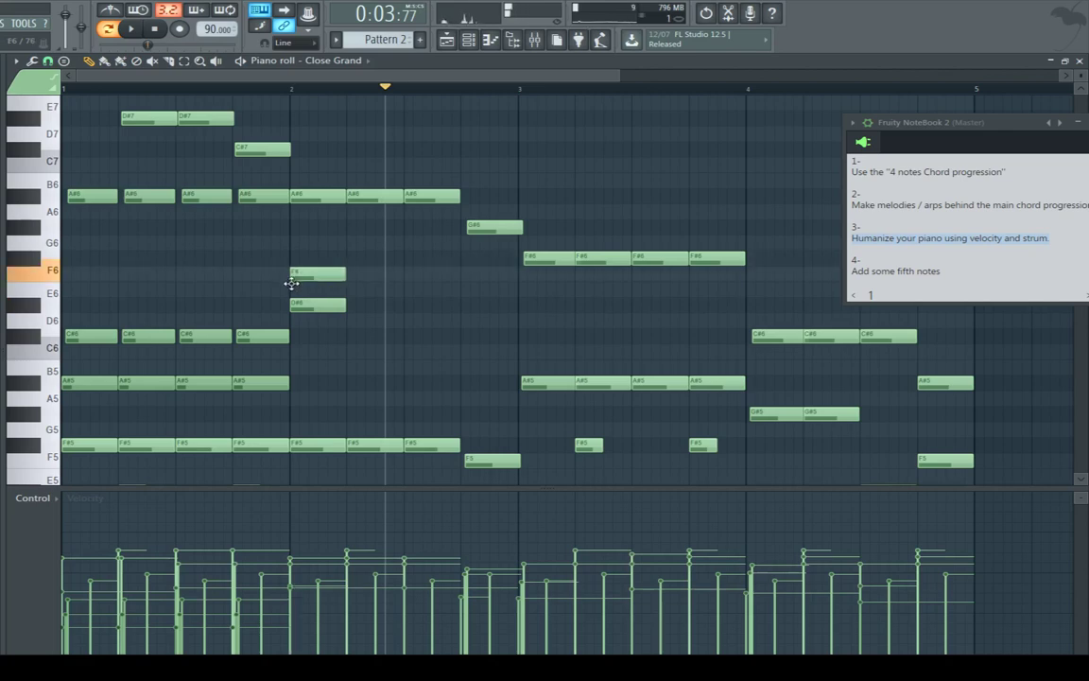
{"action": "scroll", "coordinate": [361, 117], "scroll_direction": "up", "scroll_amount": 2}
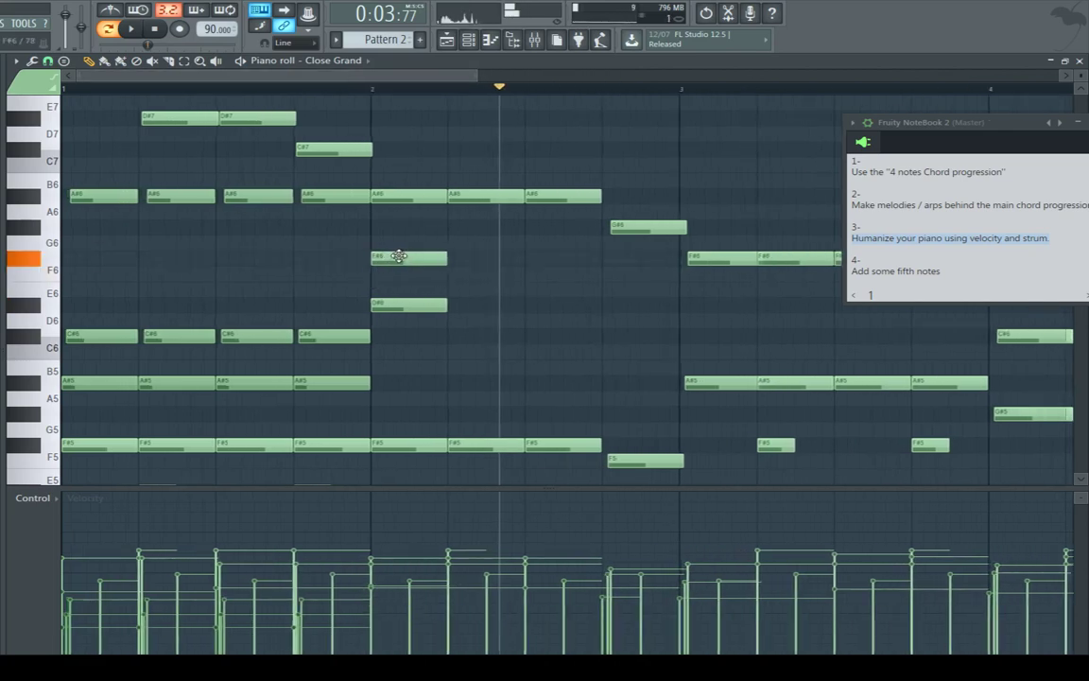
{"action": "key", "text": "alt+s"}
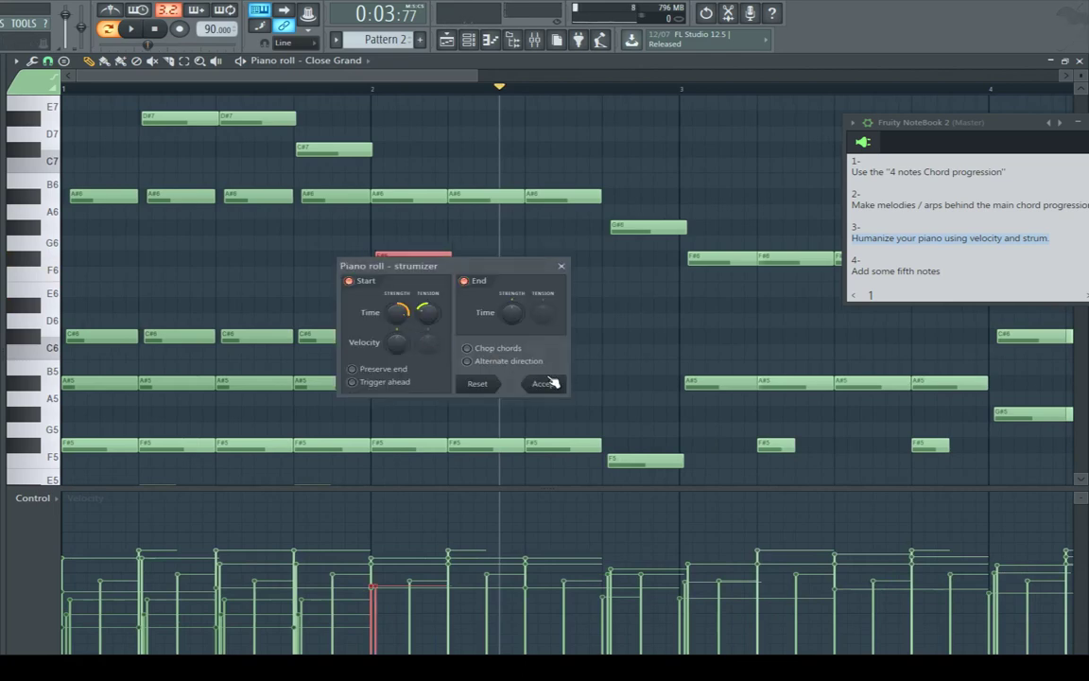
{"action": "left_click", "coordinate": [543, 383]}
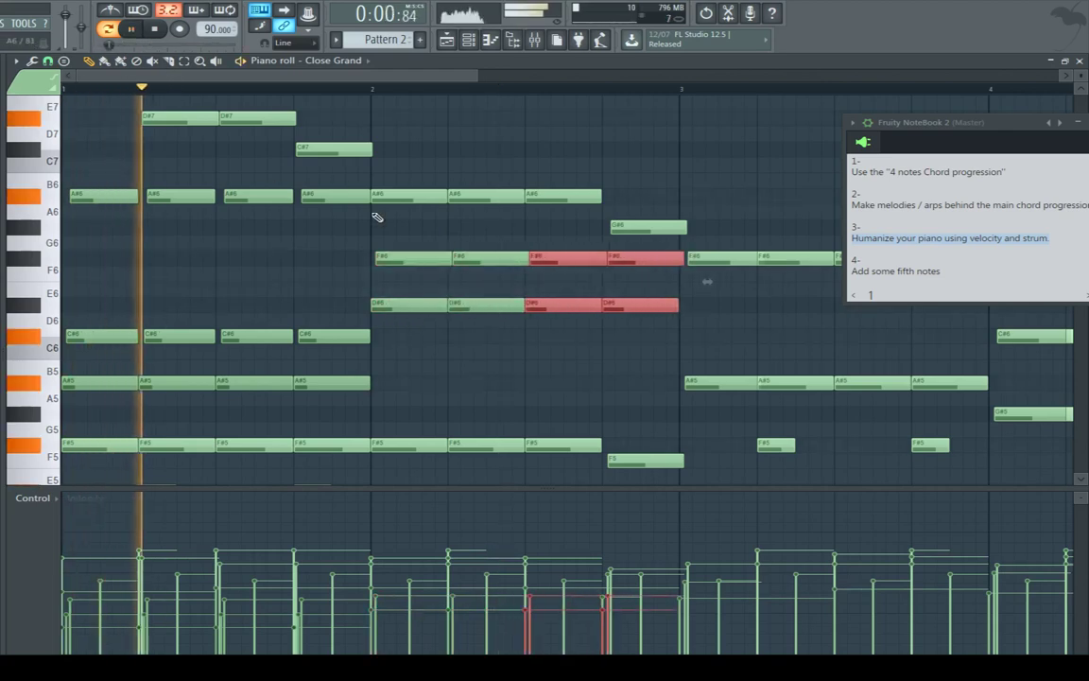
Lower the velocity of the four A#6 notes in bar 1.
{"action": "left_click_drag", "start_coordinate": [476, 76], "coordinate": [583, 76]}
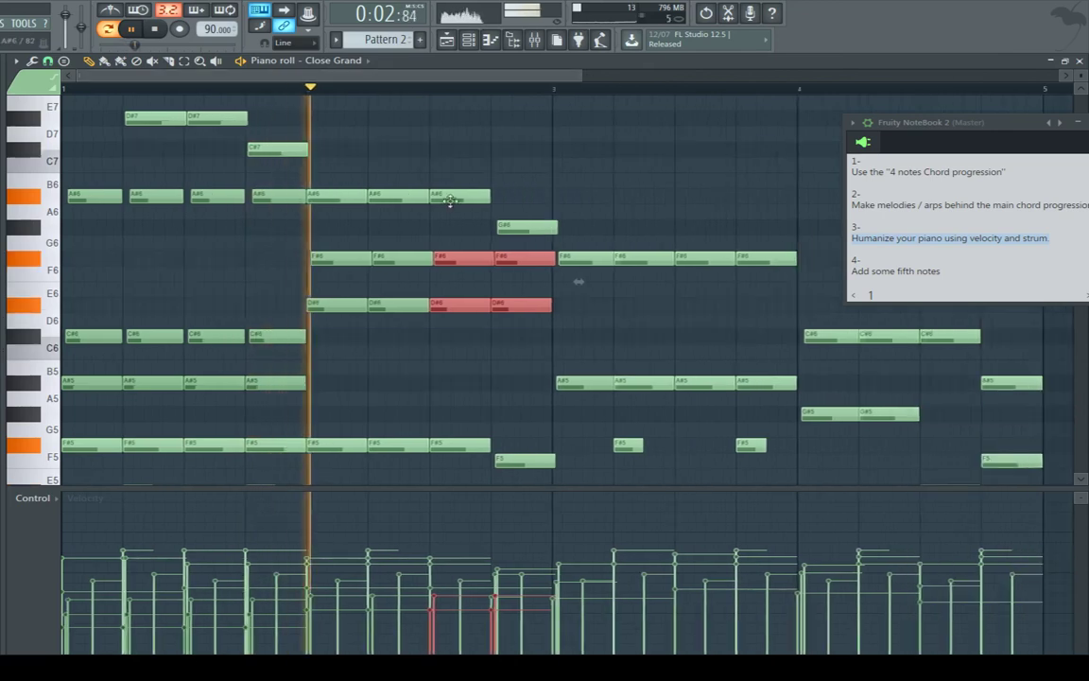
{"action": "scroll", "coordinate": [219, 207], "scroll_direction": "up", "scroll_amount": 2}
{"action": "scroll", "coordinate": [230, 275], "scroll_direction": "down", "scroll_amount": 2}
{"action": "left_click_drag", "start_coordinate": [273, 210], "coordinate": [115, 192], "text": "ctrl"}
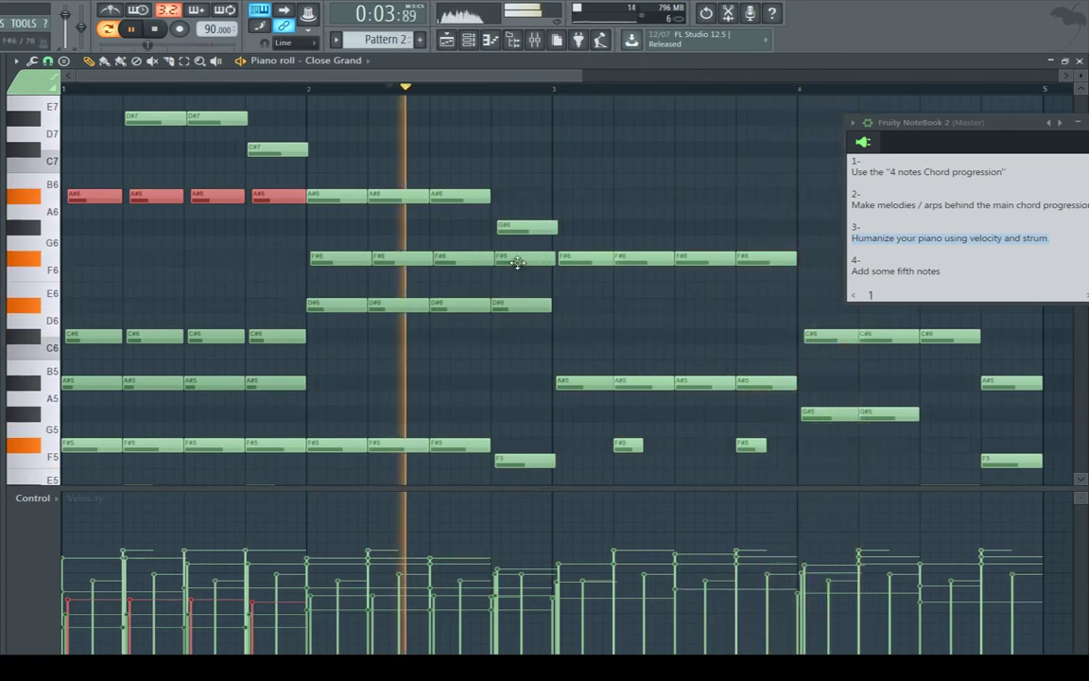
{"action": "left_click", "coordinate": [511, 283]}
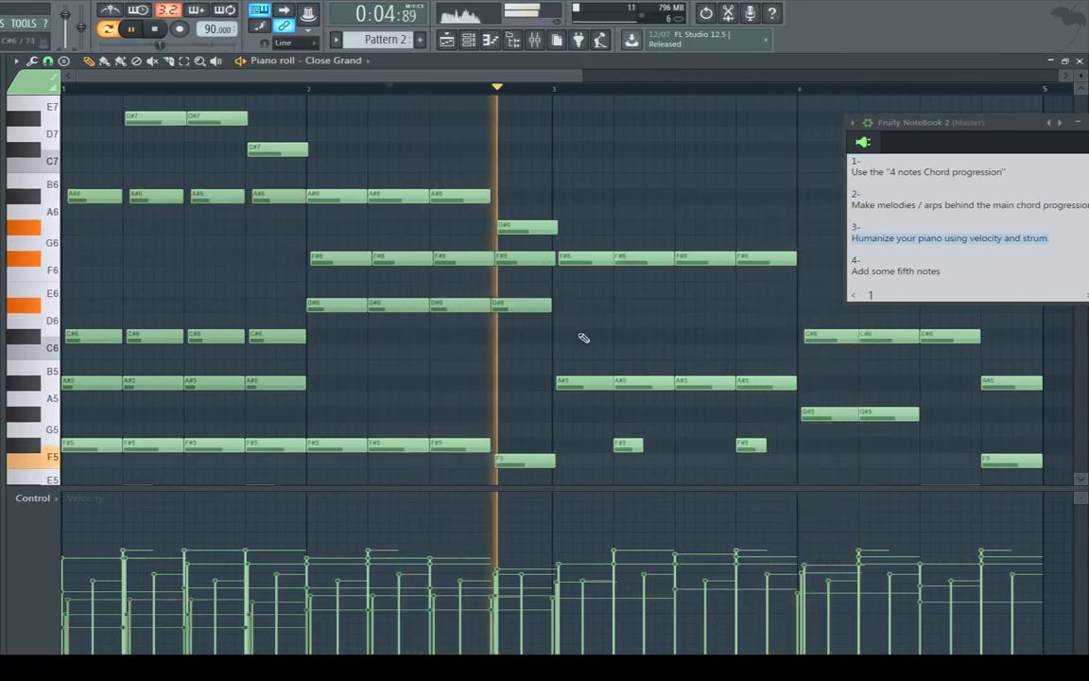
Add four soft quarter-bar C#6 notes across bar 3, offsetting the first into the strum, and slightly raise the last one's velocity.
{"action": "key", "text": "space"}
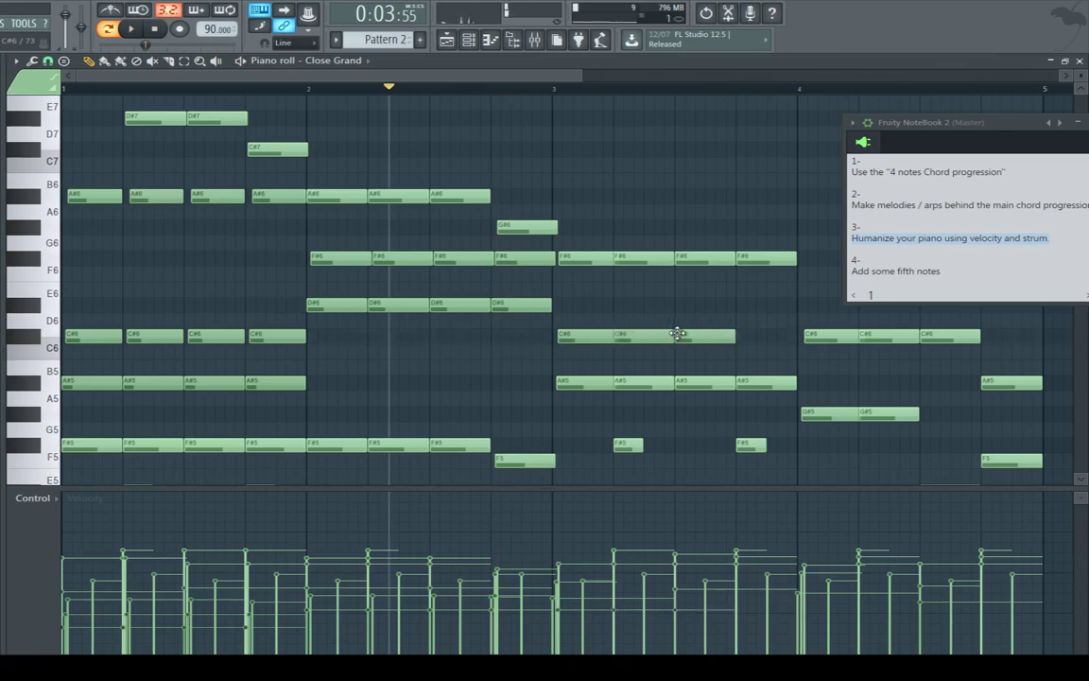
{"action": "scroll", "coordinate": [620, 78], "scroll_direction": "up", "scroll_amount": 3}
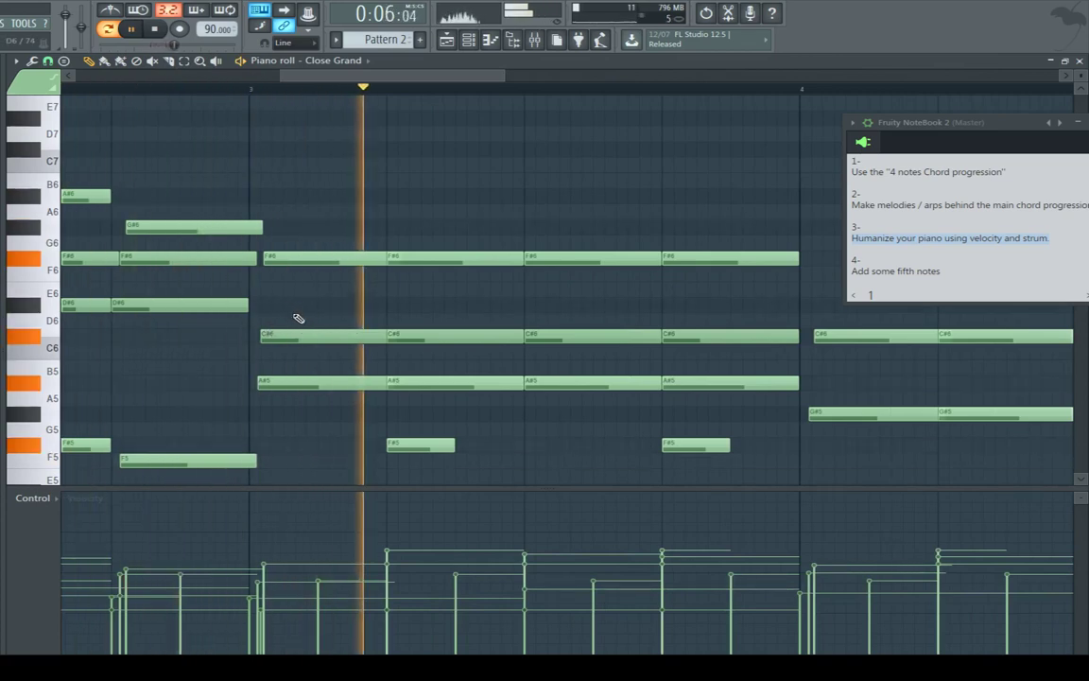
{"action": "left_click_drag", "start_coordinate": [316, 331], "coordinate": [690, 363]}
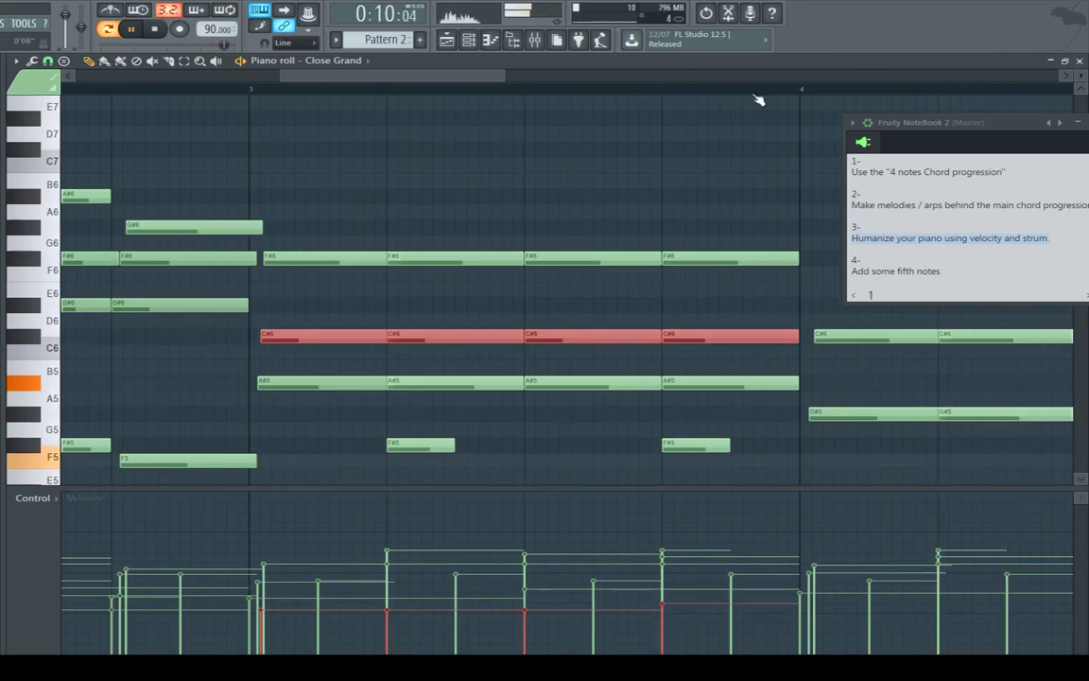
Lower the velocity of the three C#6 notes in bar 4.
{"action": "scroll", "coordinate": [615, 112], "scroll_direction": "down", "scroll_amount": 2}
{"action": "mouse_move", "coordinate": [552, 299]}
{"action": "left_mouse_down"}
{"action": "mouse_move", "coordinate": [608, 341]}
{"action": "mouse_move", "coordinate": [804, 345]}
{"action": "left_mouse_up"}
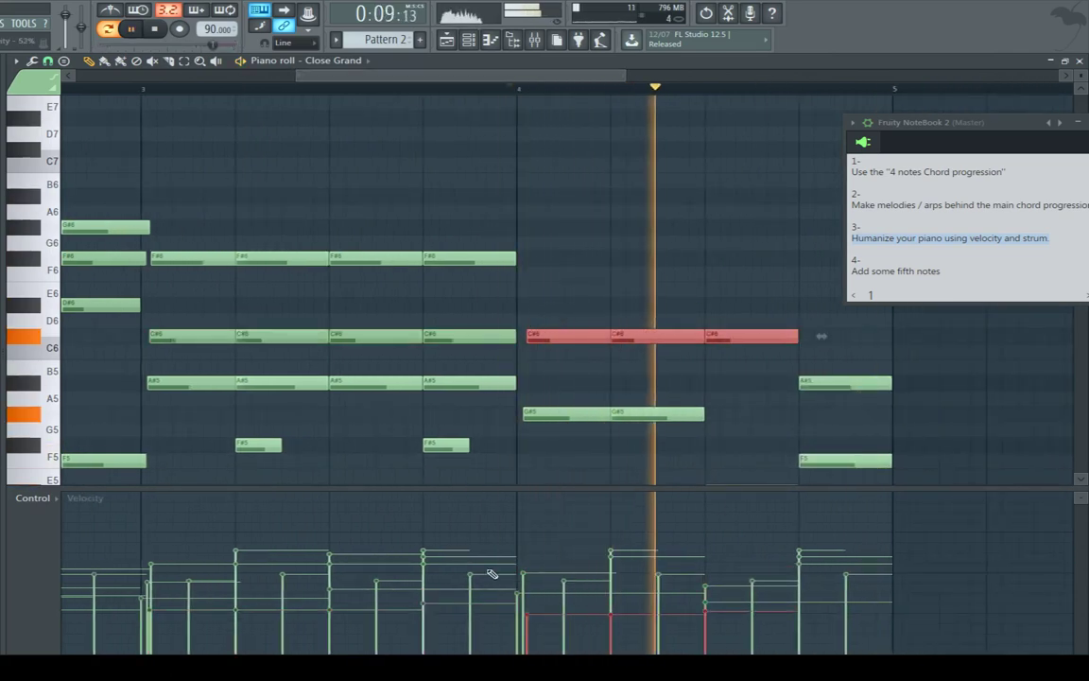
{"action": "key", "text": "space"}
Add a high quarter-bar note at the start of bar 4, trying C#7 before settling on A#6, and raise its velocity.
{"action": "left_click", "coordinate": [530, 285]}
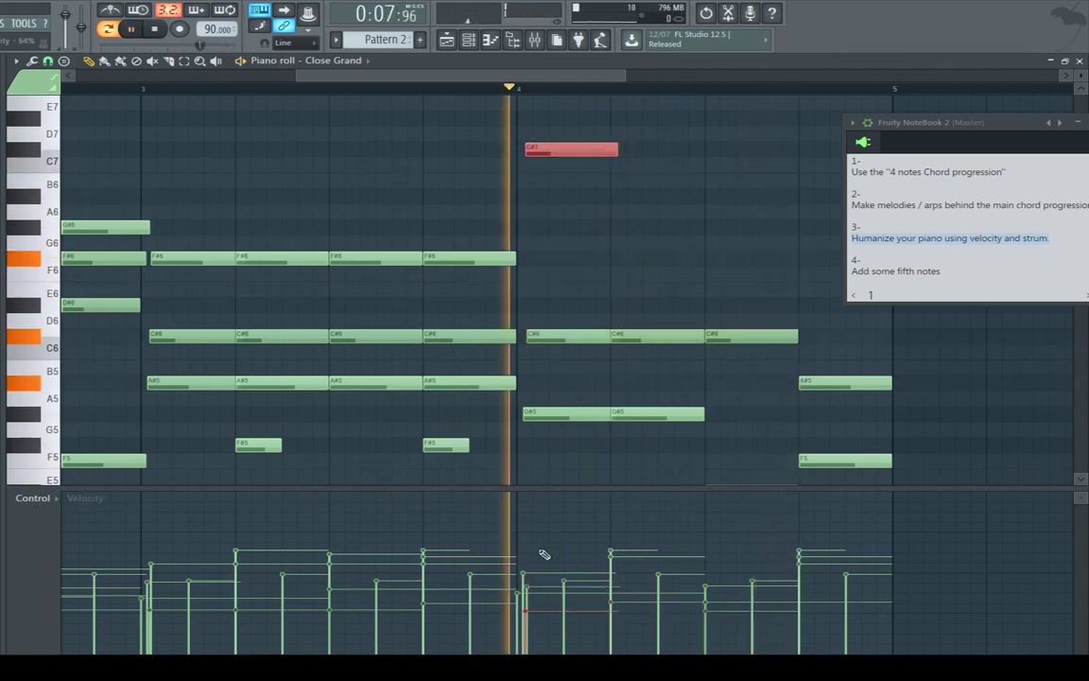
{"action": "left_click_drag", "start_coordinate": [545, 555], "coordinate": [540, 548]}
{"action": "scroll", "coordinate": [579, 416], "scroll_direction": "up", "scroll_amount": 2}
{"action": "key", "text": "space"}
{"action": "key", "text": "space"}
{"action": "left_click_drag", "start_coordinate": [537, 241], "coordinate": [556, 291]}
{"action": "key", "text": "space"}
{"action": "key", "text": "space"}
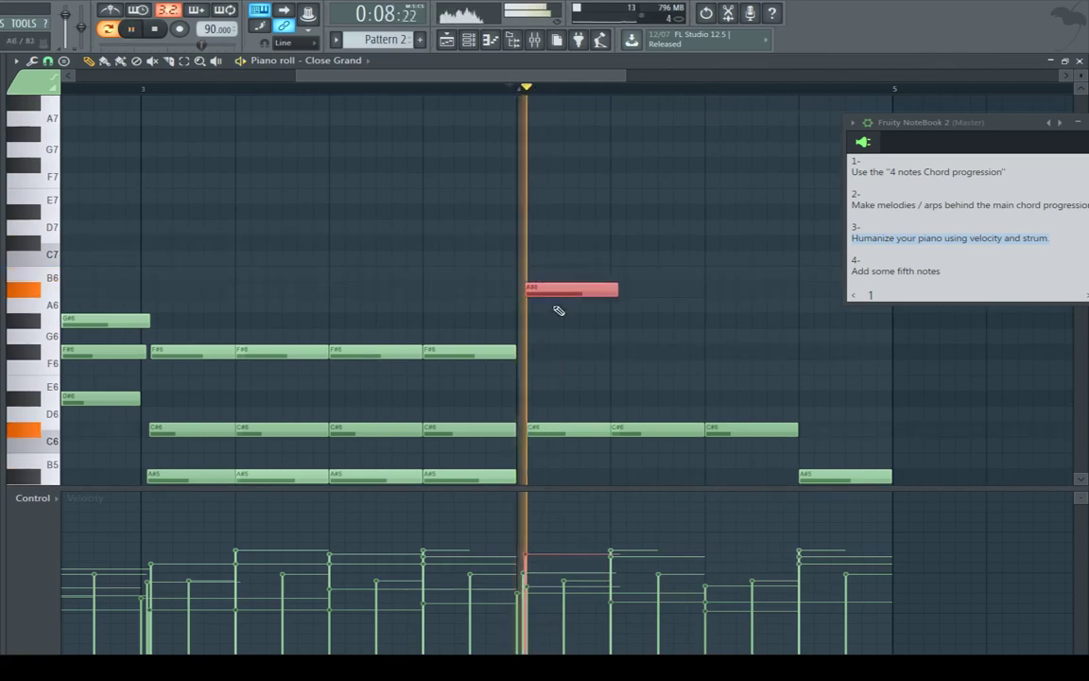
Continue the high melody in bar 4 with two more A#6 notes and a G#6, softening the third A#6.
{"action": "left_click", "coordinate": [618, 289]}
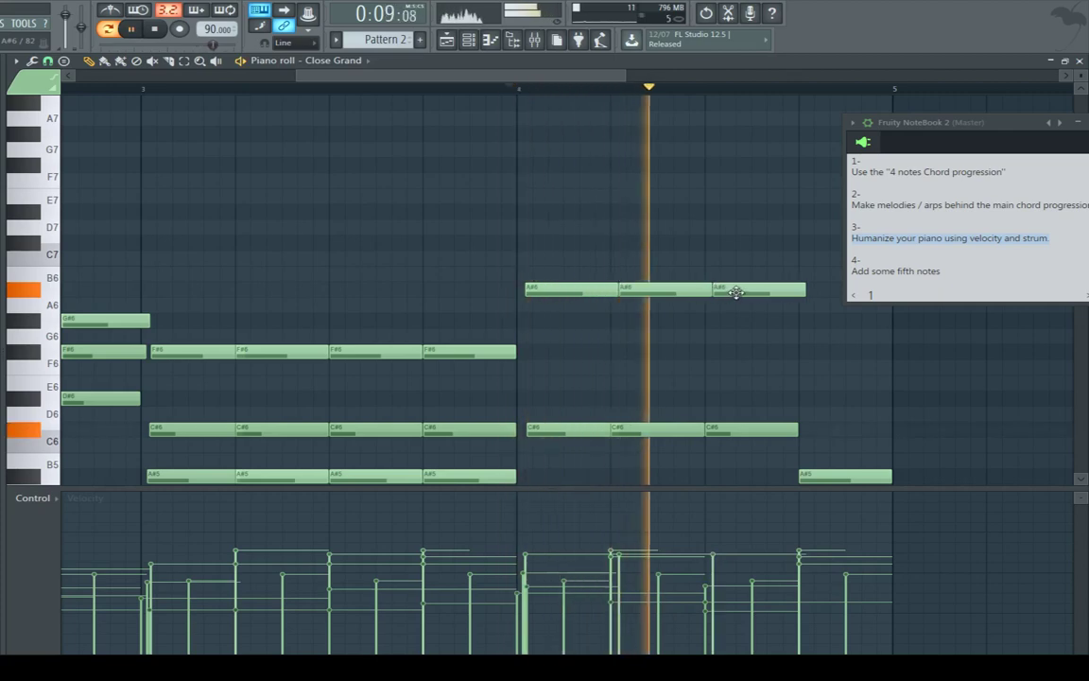
{"action": "left_click_drag", "start_coordinate": [719, 554], "coordinate": [720, 571]}
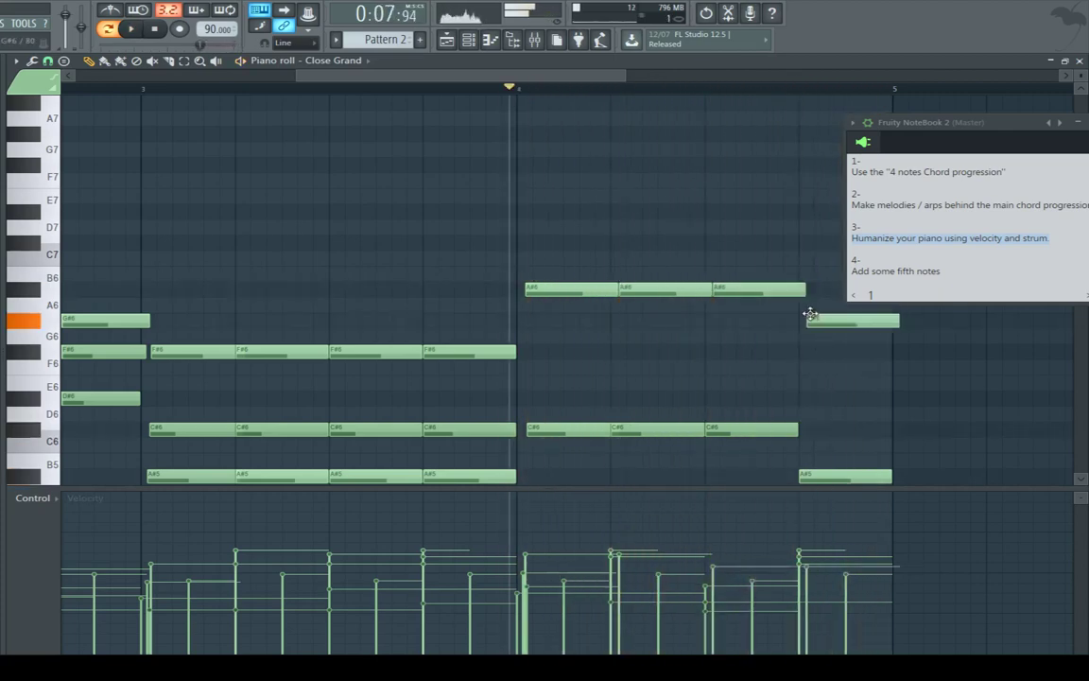
{"action": "key", "text": "space"}
Layer slightly offset G#6 and C7 notes on the last quarter of bar 4 and adjust their velocities.
{"action": "left_click_drag", "start_coordinate": [808, 299], "coordinate": [821, 264]}
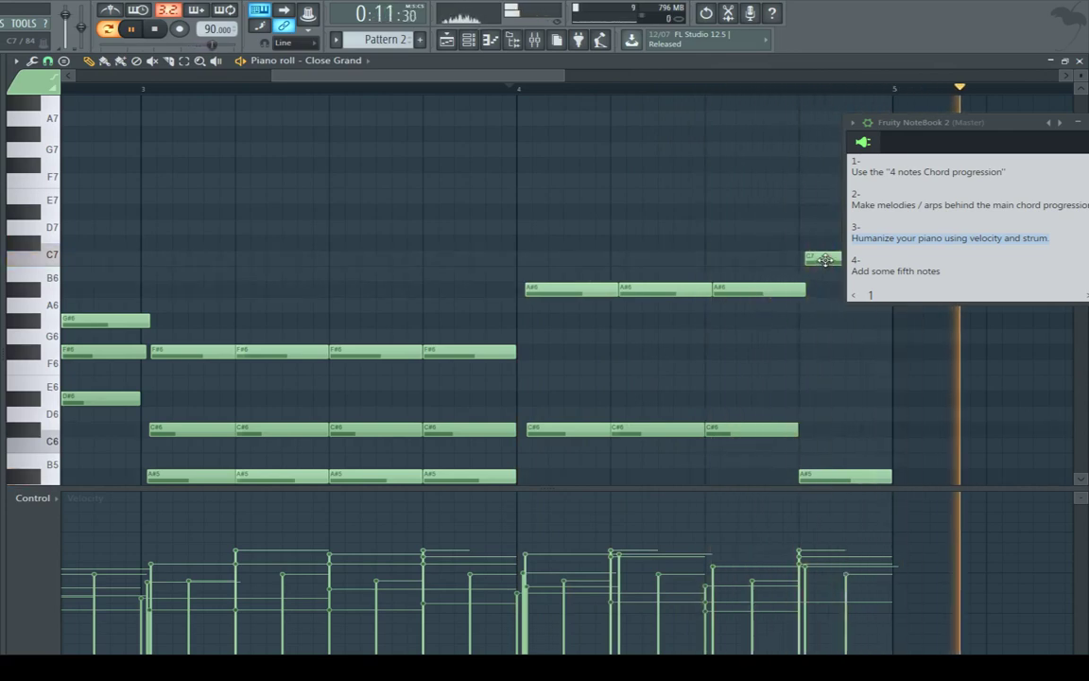
{"action": "key", "text": "space"}
{"action": "left_click_drag", "start_coordinate": [803, 307], "coordinate": [817, 259]}
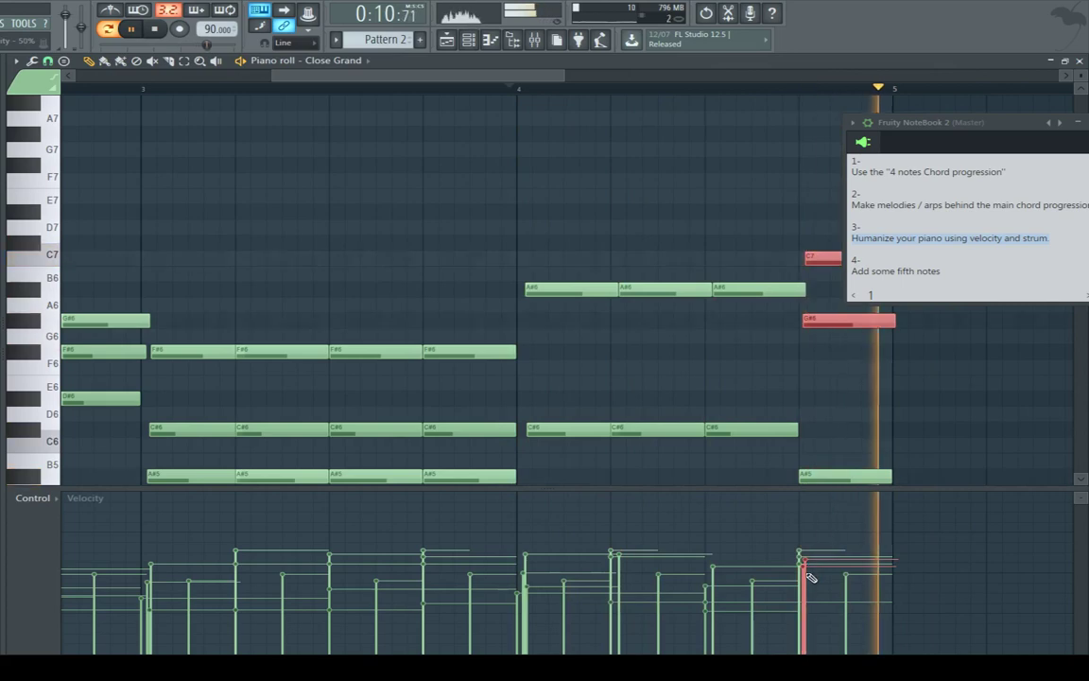
{"action": "scroll", "coordinate": [572, 86], "scroll_direction": "down", "scroll_amount": 3}
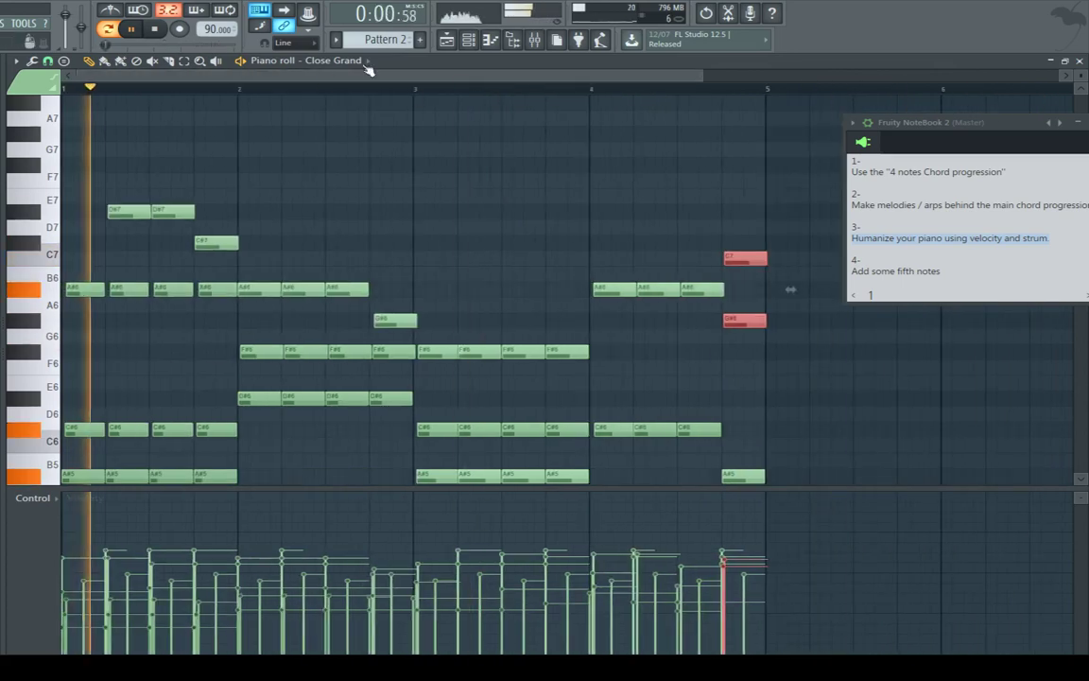
Play the arrangement with the Faded acapella and examine Pattern 2's full four-bar note layout in the piano roll.
{"action": "left_click", "coordinate": [449, 40]}
{"action": "key", "text": "space"}
{"action": "key", "text": "F5"}
{"action": "scroll", "coordinate": [263, 87], "scroll_direction": "up", "scroll_amount": 3}
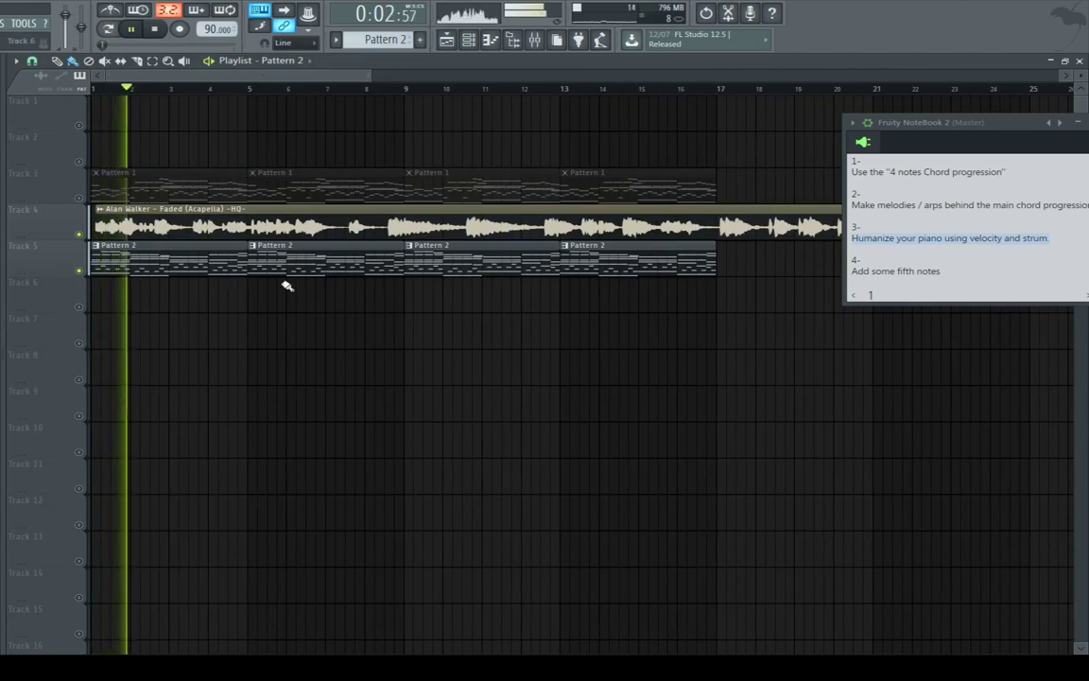
{"action": "double_click", "coordinate": [335, 261]}
{"action": "scroll", "coordinate": [272, 88], "scroll_direction": "down", "scroll_amount": 3}
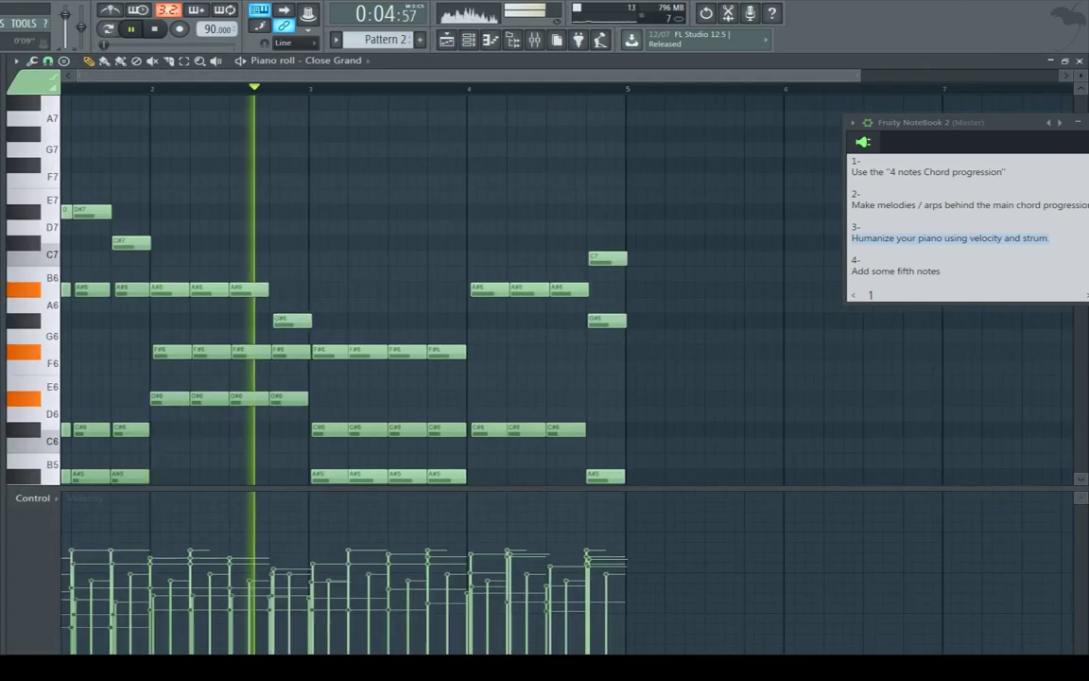
{"action": "scroll", "coordinate": [382, 241], "scroll_direction": "down", "scroll_amount": 5}
{"action": "left_click_drag", "start_coordinate": [1081, 78], "coordinate": [1081, 106]}
{"action": "scroll", "coordinate": [545, 283], "scroll_direction": "up", "scroll_amount": 6}
{"action": "scroll", "coordinate": [539, 265], "scroll_direction": "down", "scroll_amount": 3}
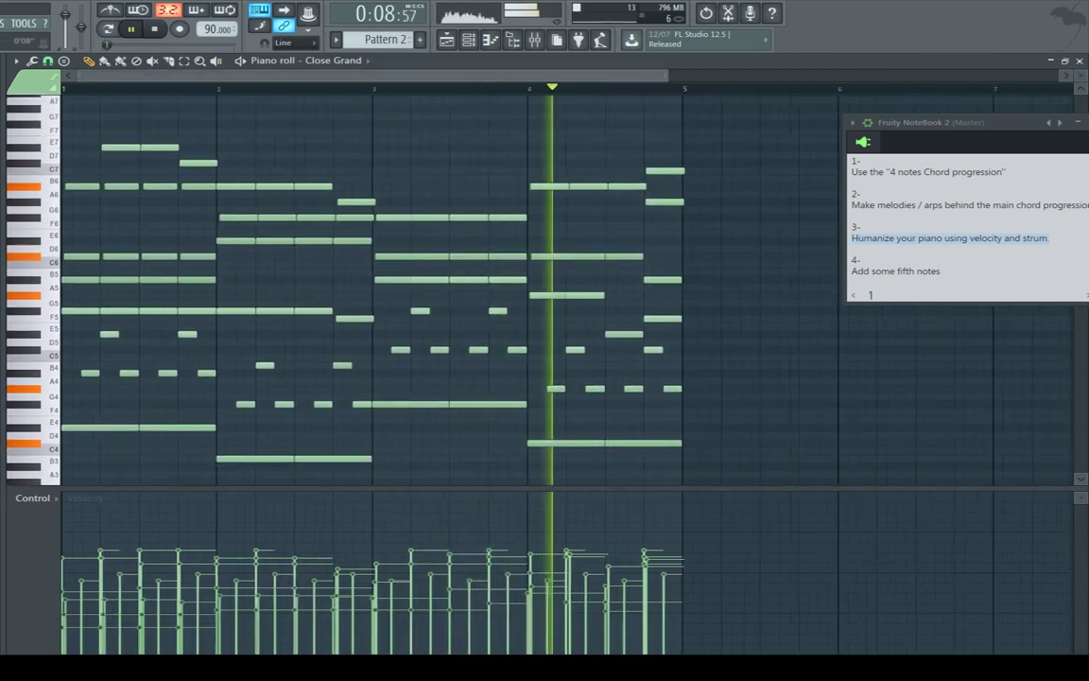
Compare both piano versions in the Playlist by briefly unmuting Track 3 and muting Track 5, and restore their original mute states.
{"action": "left_click", "coordinate": [446, 42]}
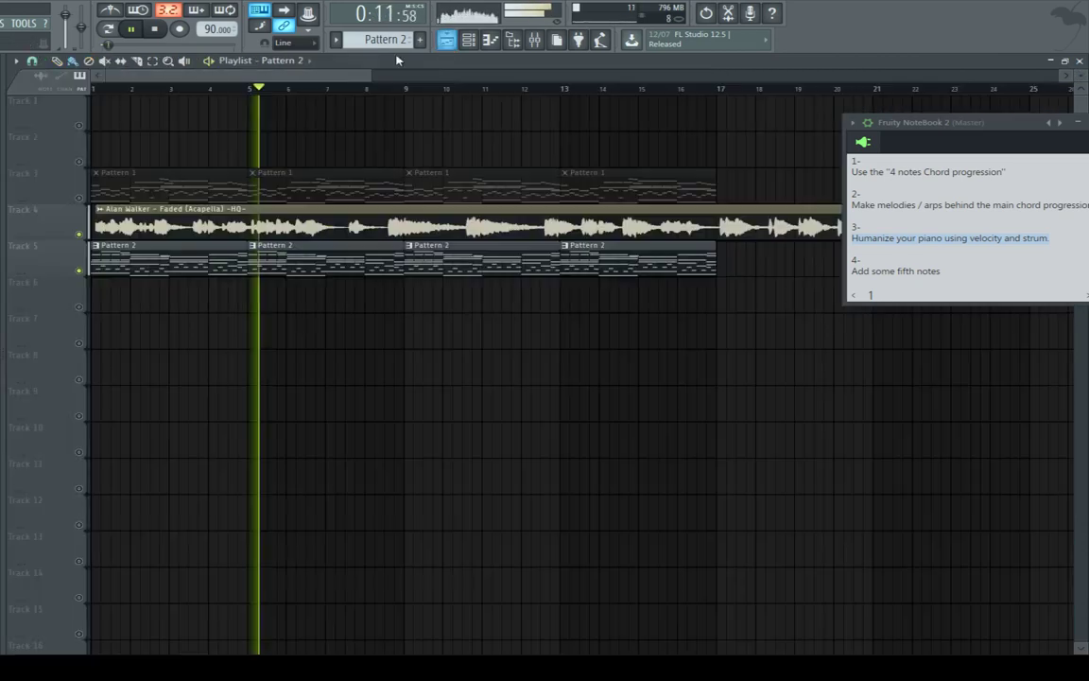
{"action": "left_click", "coordinate": [80, 199]}
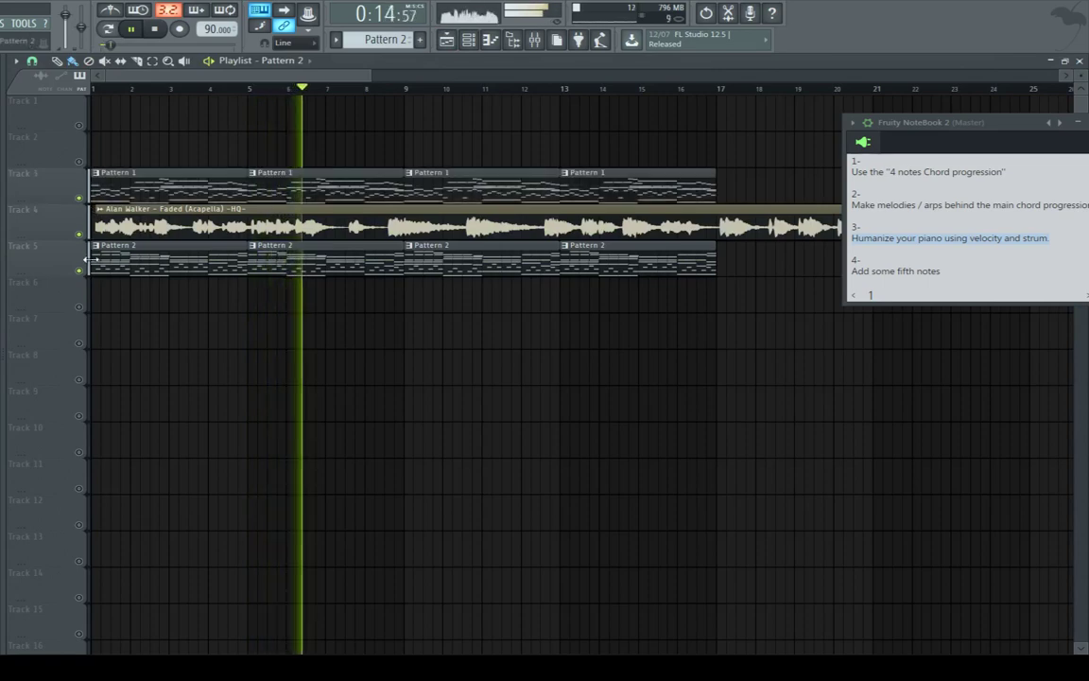
{"action": "left_click", "coordinate": [81, 272]}
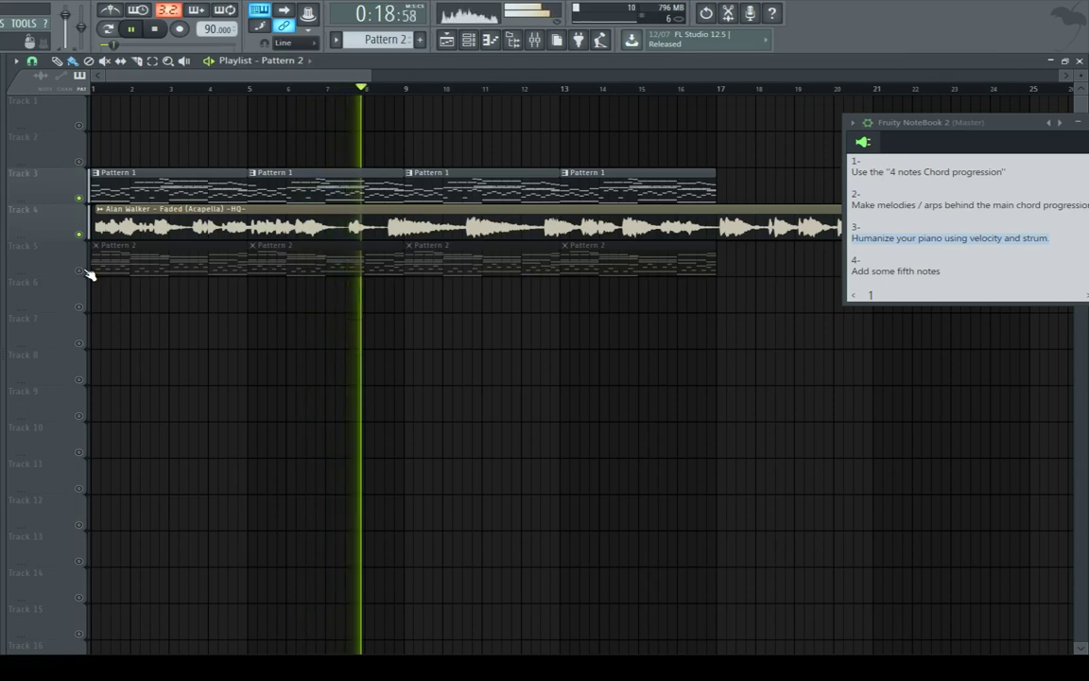
{"action": "left_click", "coordinate": [80, 272]}
{"action": "left_click", "coordinate": [80, 199]}
Duplicate the low bass notes of all four bars in Pattern 2 one octave down.
{"action": "double_click", "coordinate": [390, 275]}
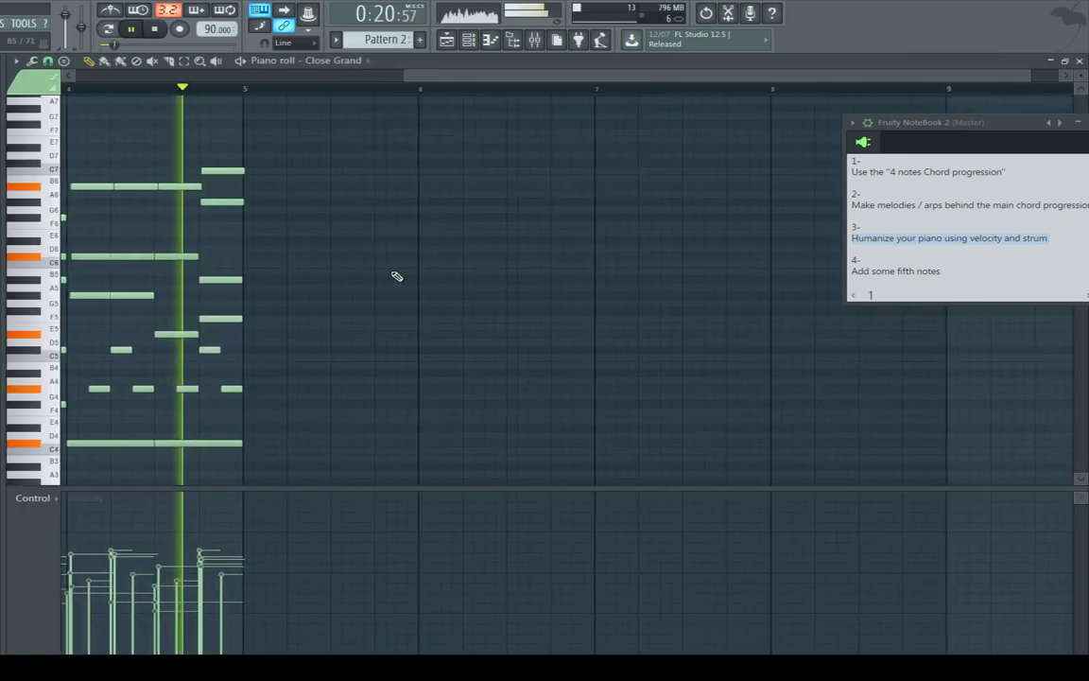
{"action": "scroll", "coordinate": [438, 77], "scroll_direction": "up", "scroll_amount": 3}
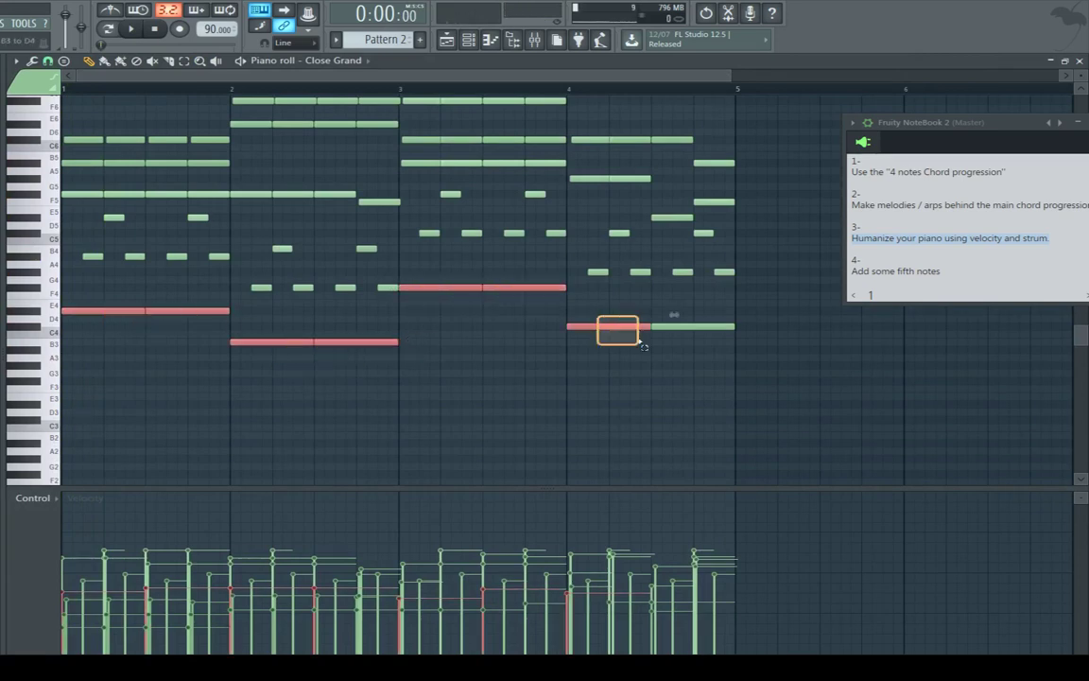
{"action": "left_click_drag", "start_coordinate": [131, 309], "coordinate": [99, 405]}
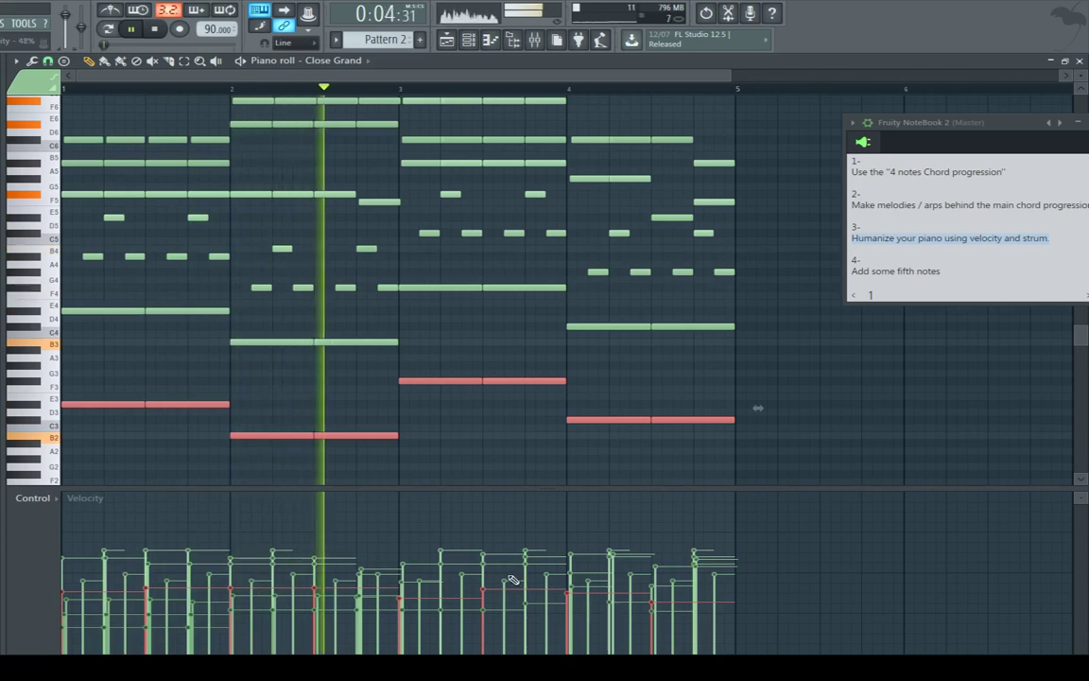
Examine Pattern 2's bass, chord and melody layers across the four bars in the piano roll while the song plays.
{"action": "scroll", "coordinate": [444, 75], "scroll_direction": "up", "scroll_amount": 1}
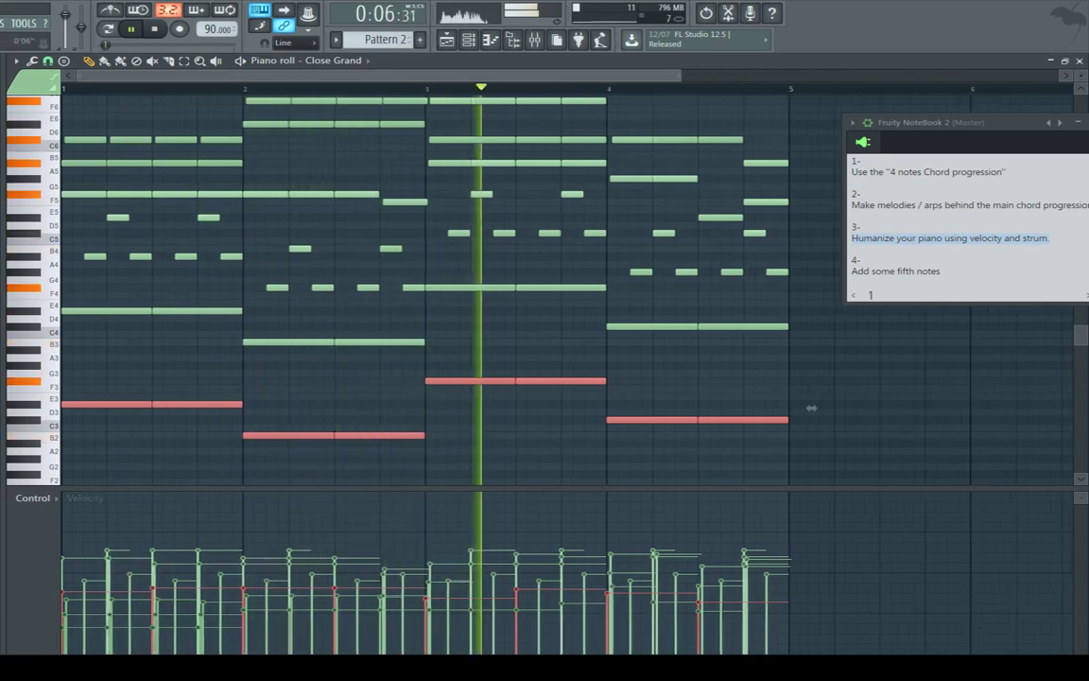
{"action": "scroll", "coordinate": [399, 66], "scroll_direction": "up", "scroll_amount": 1}
{"action": "scroll", "coordinate": [544, 220], "scroll_direction": "up", "scroll_amount": 5}
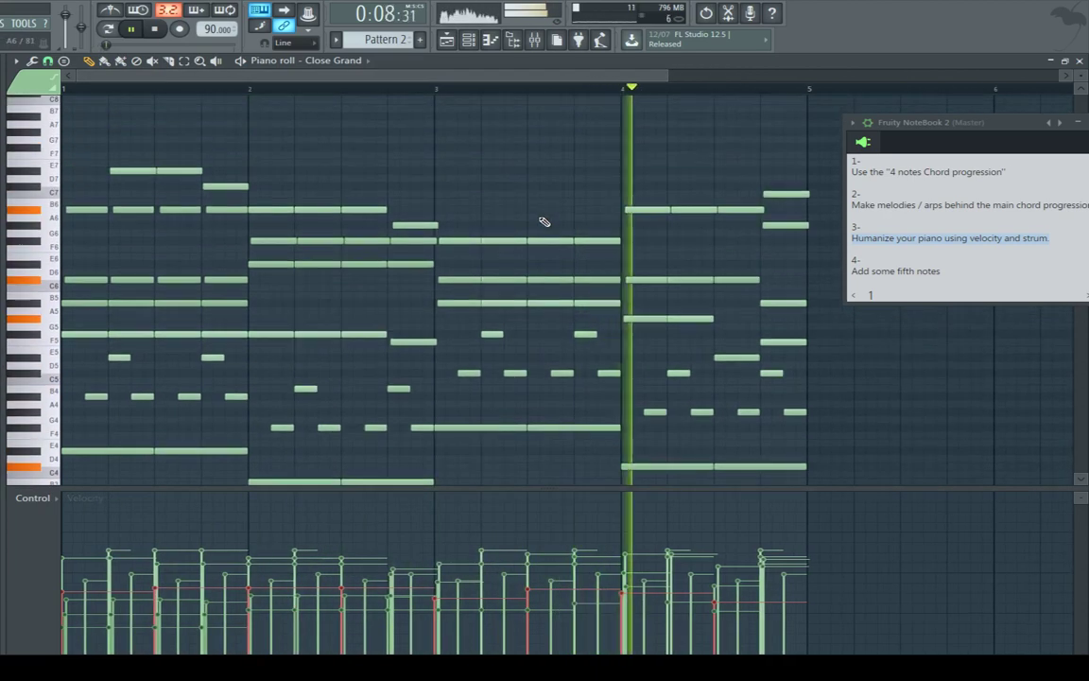
{"action": "scroll", "coordinate": [545, 221], "scroll_direction": "down", "scroll_amount": 2}
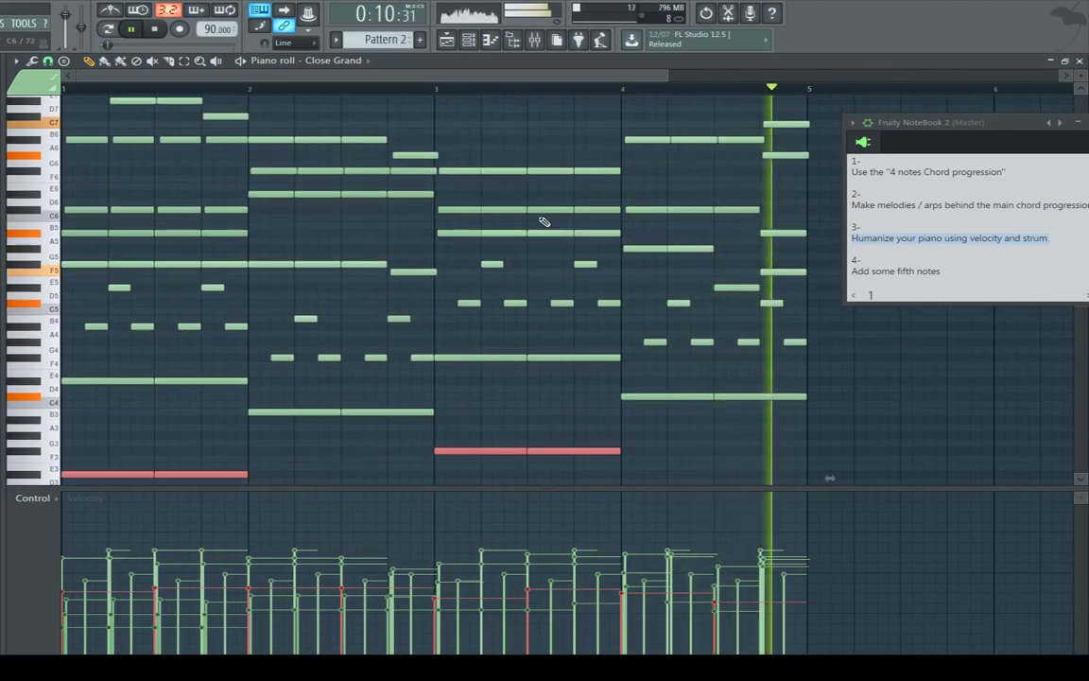
{"action": "scroll", "coordinate": [545, 220], "scroll_direction": "down", "scroll_amount": 1}
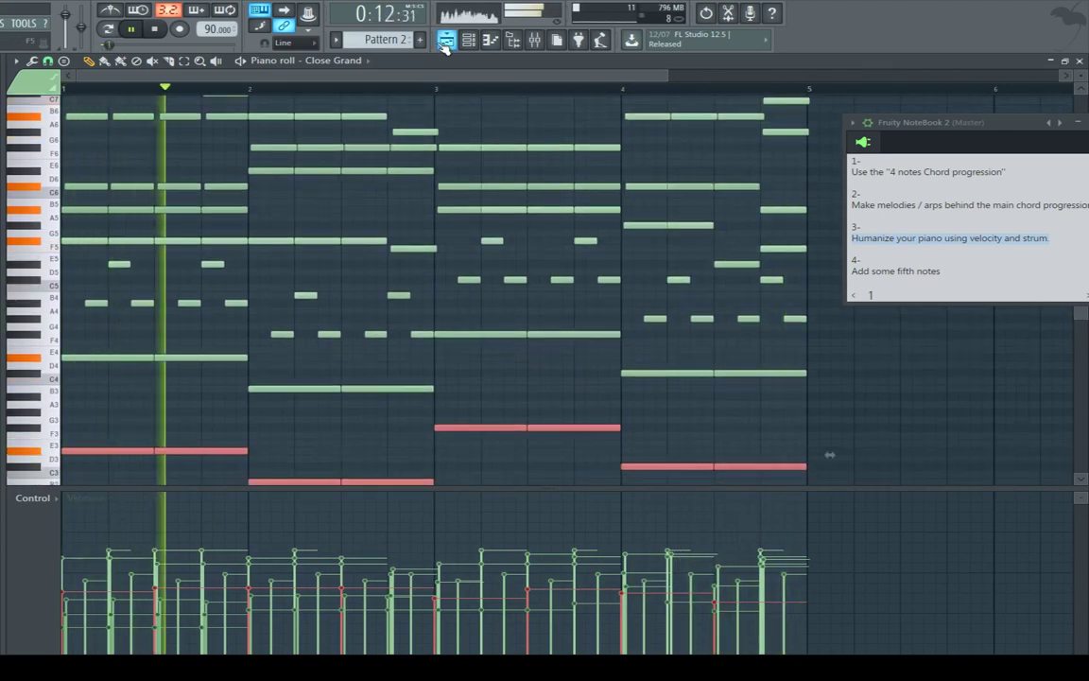
{"action": "scroll", "coordinate": [440, 184], "scroll_direction": "up", "scroll_amount": 4}
{"action": "scroll", "coordinate": [365, 66], "scroll_direction": "up", "scroll_amount": 2}
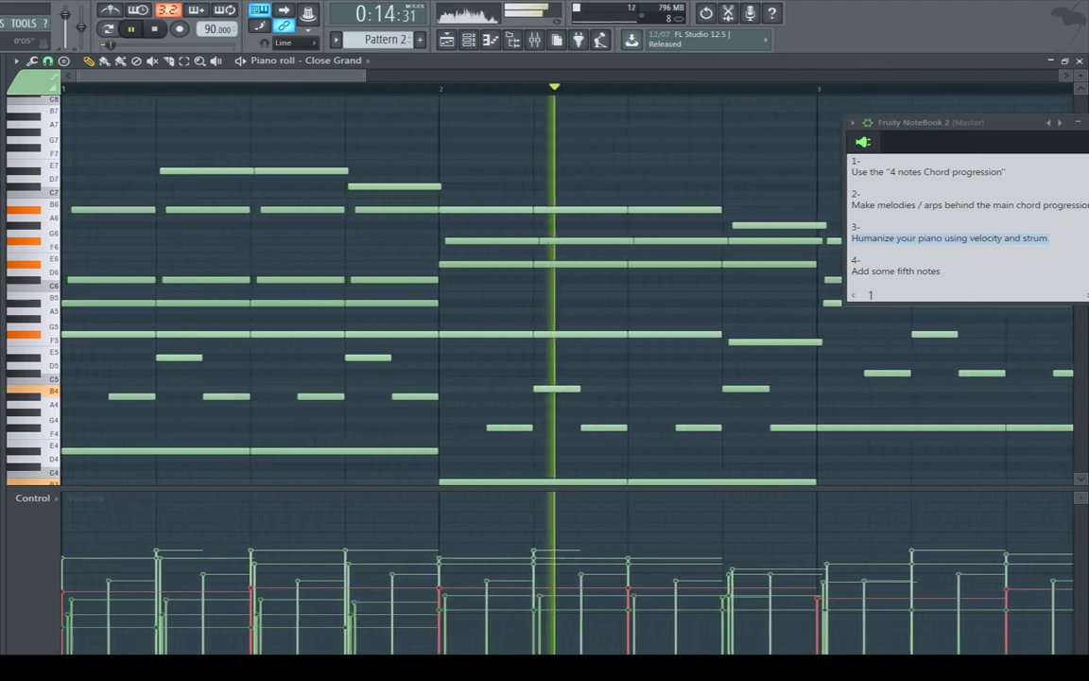
{"action": "left_click_drag", "start_coordinate": [364, 76], "coordinate": [449, 78]}
{"action": "scroll", "coordinate": [449, 77], "scroll_direction": "down", "scroll_amount": 3}
Return to the Playlist and follow the Pattern 2 clips playing under the acapella.
{"action": "left_click", "coordinate": [448, 40]}
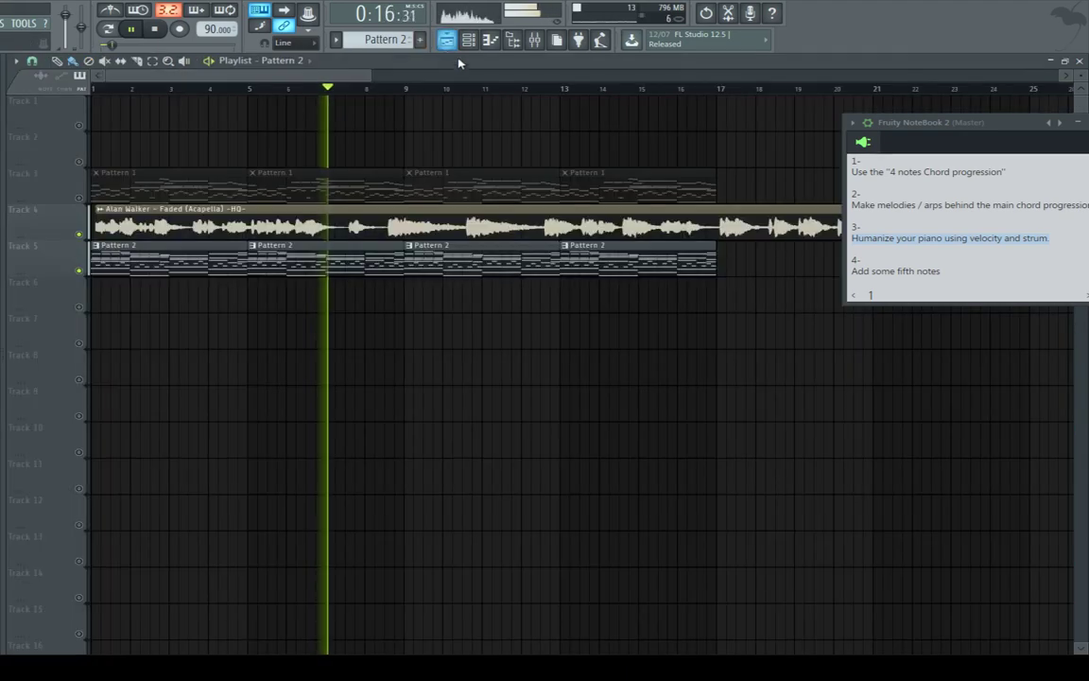
{"action": "scroll", "coordinate": [467, 76], "scroll_direction": "down", "scroll_amount": 3}
{"action": "scroll", "coordinate": [468, 76], "scroll_direction": "up", "scroll_amount": 2}
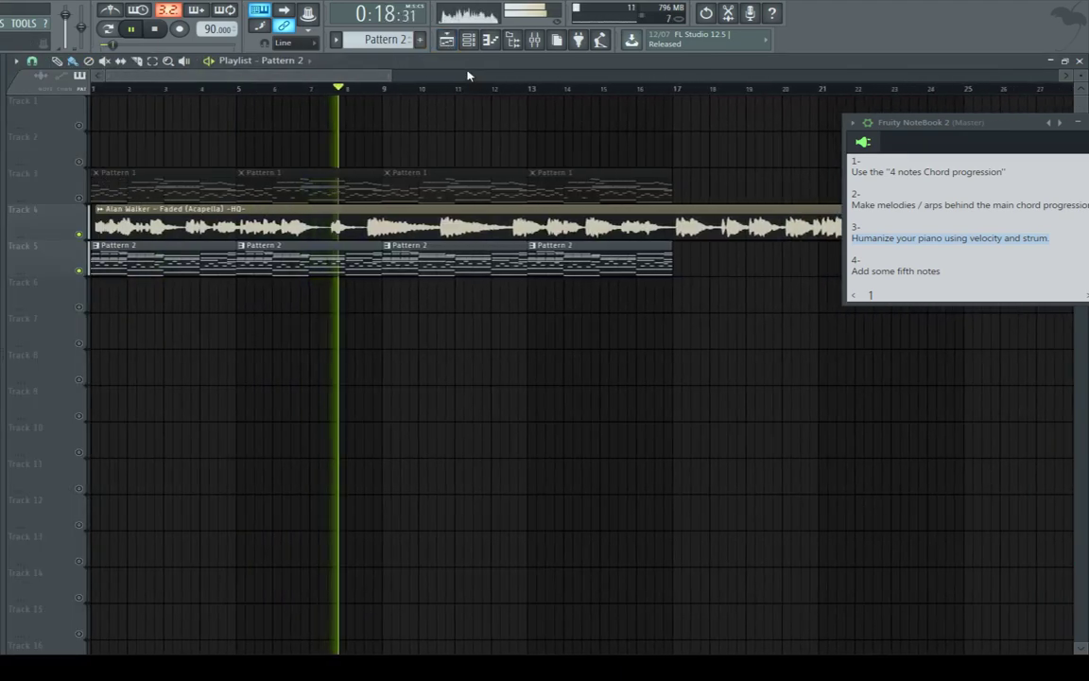